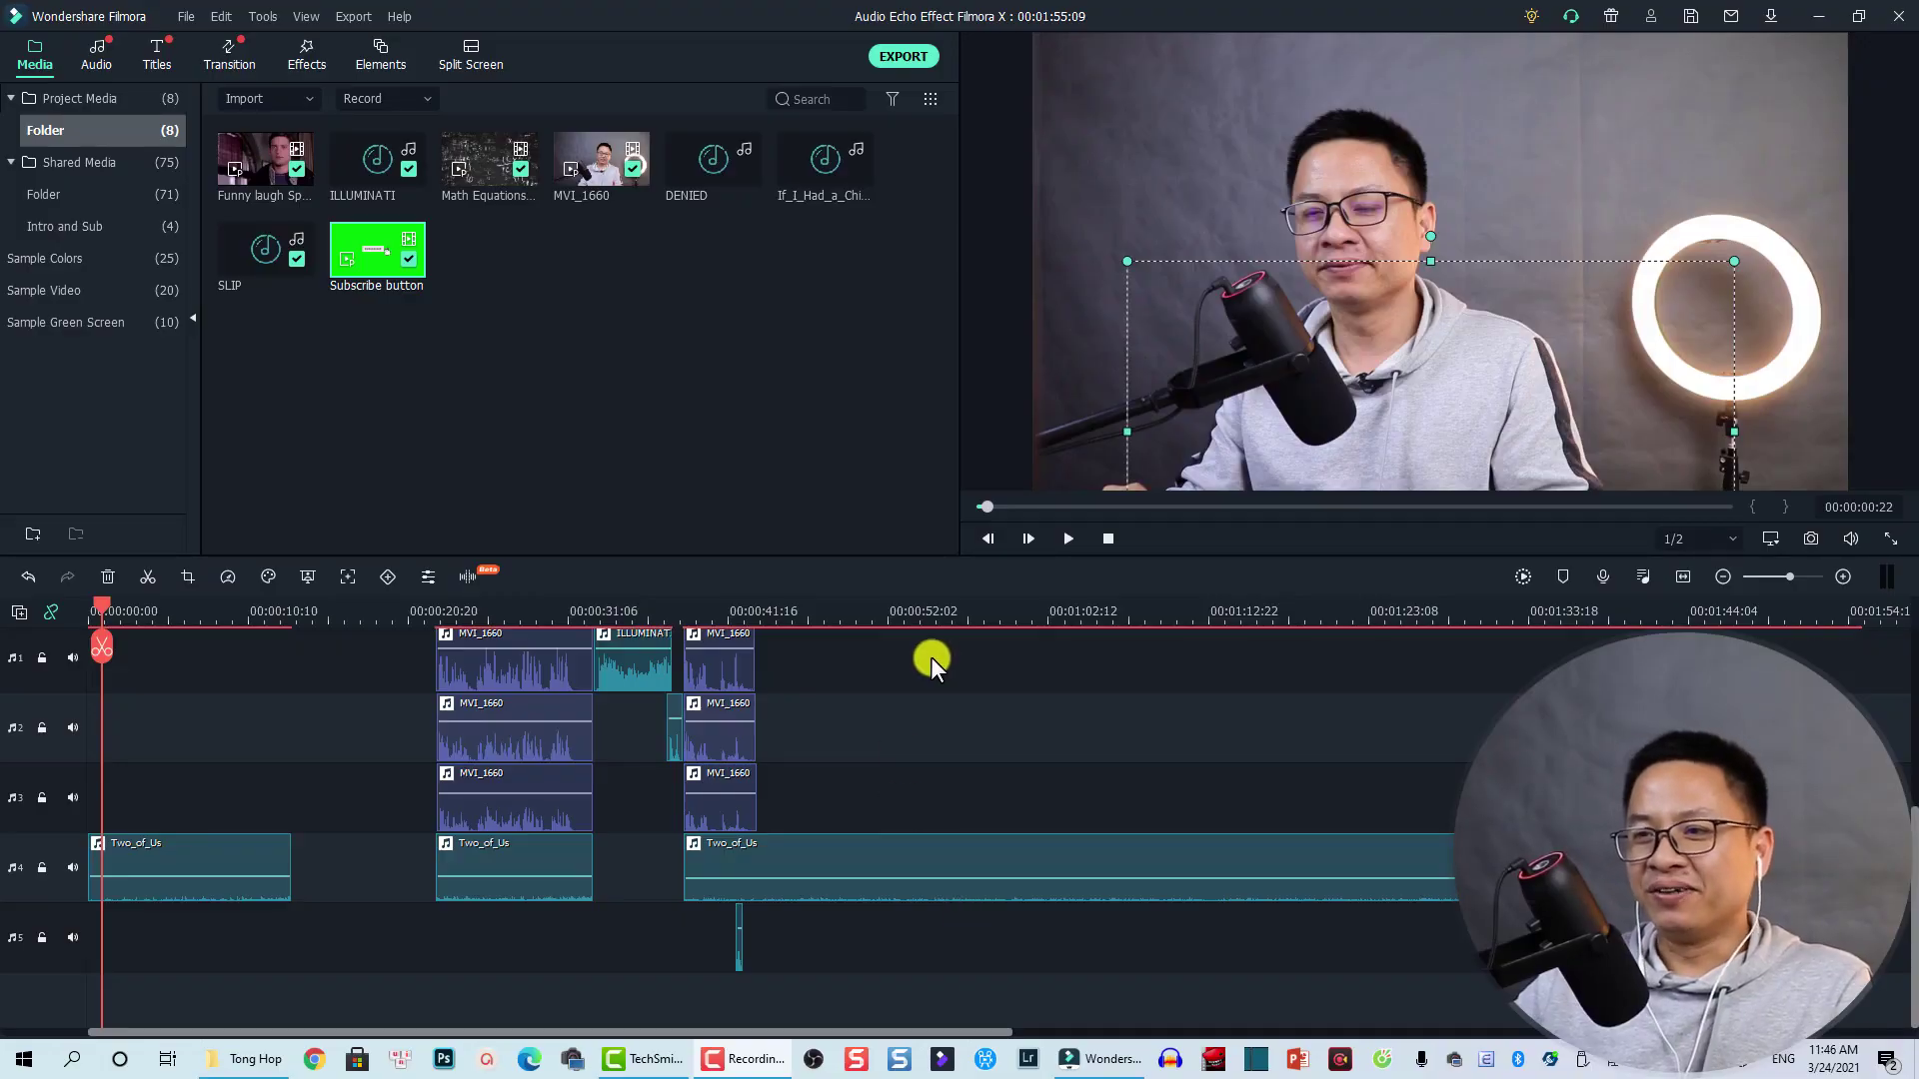
# - Look over the existing echo-effect edit, then delete all clips from every track of the timeline
pyautogui.scroll(5, 993, 790)
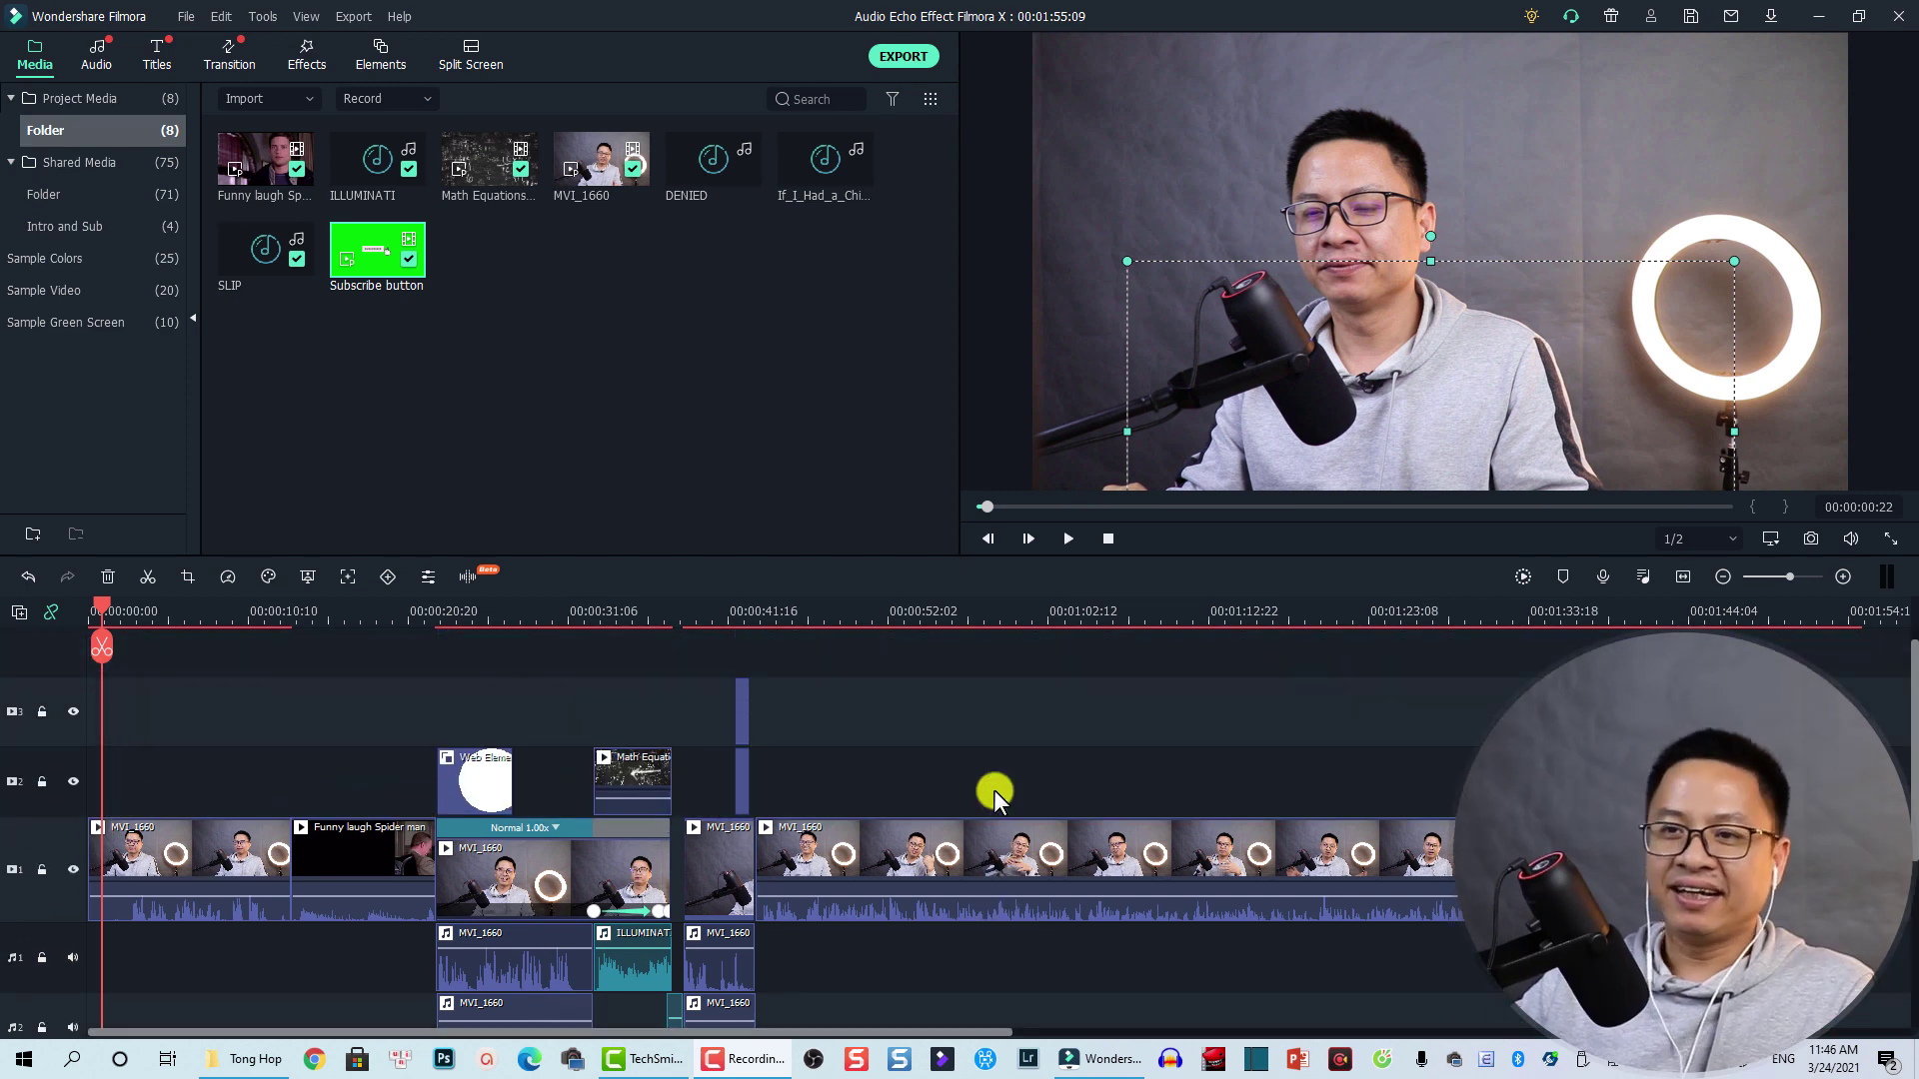
pyautogui.scroll(-1, 644, 668)
pyautogui.click(579, 614)
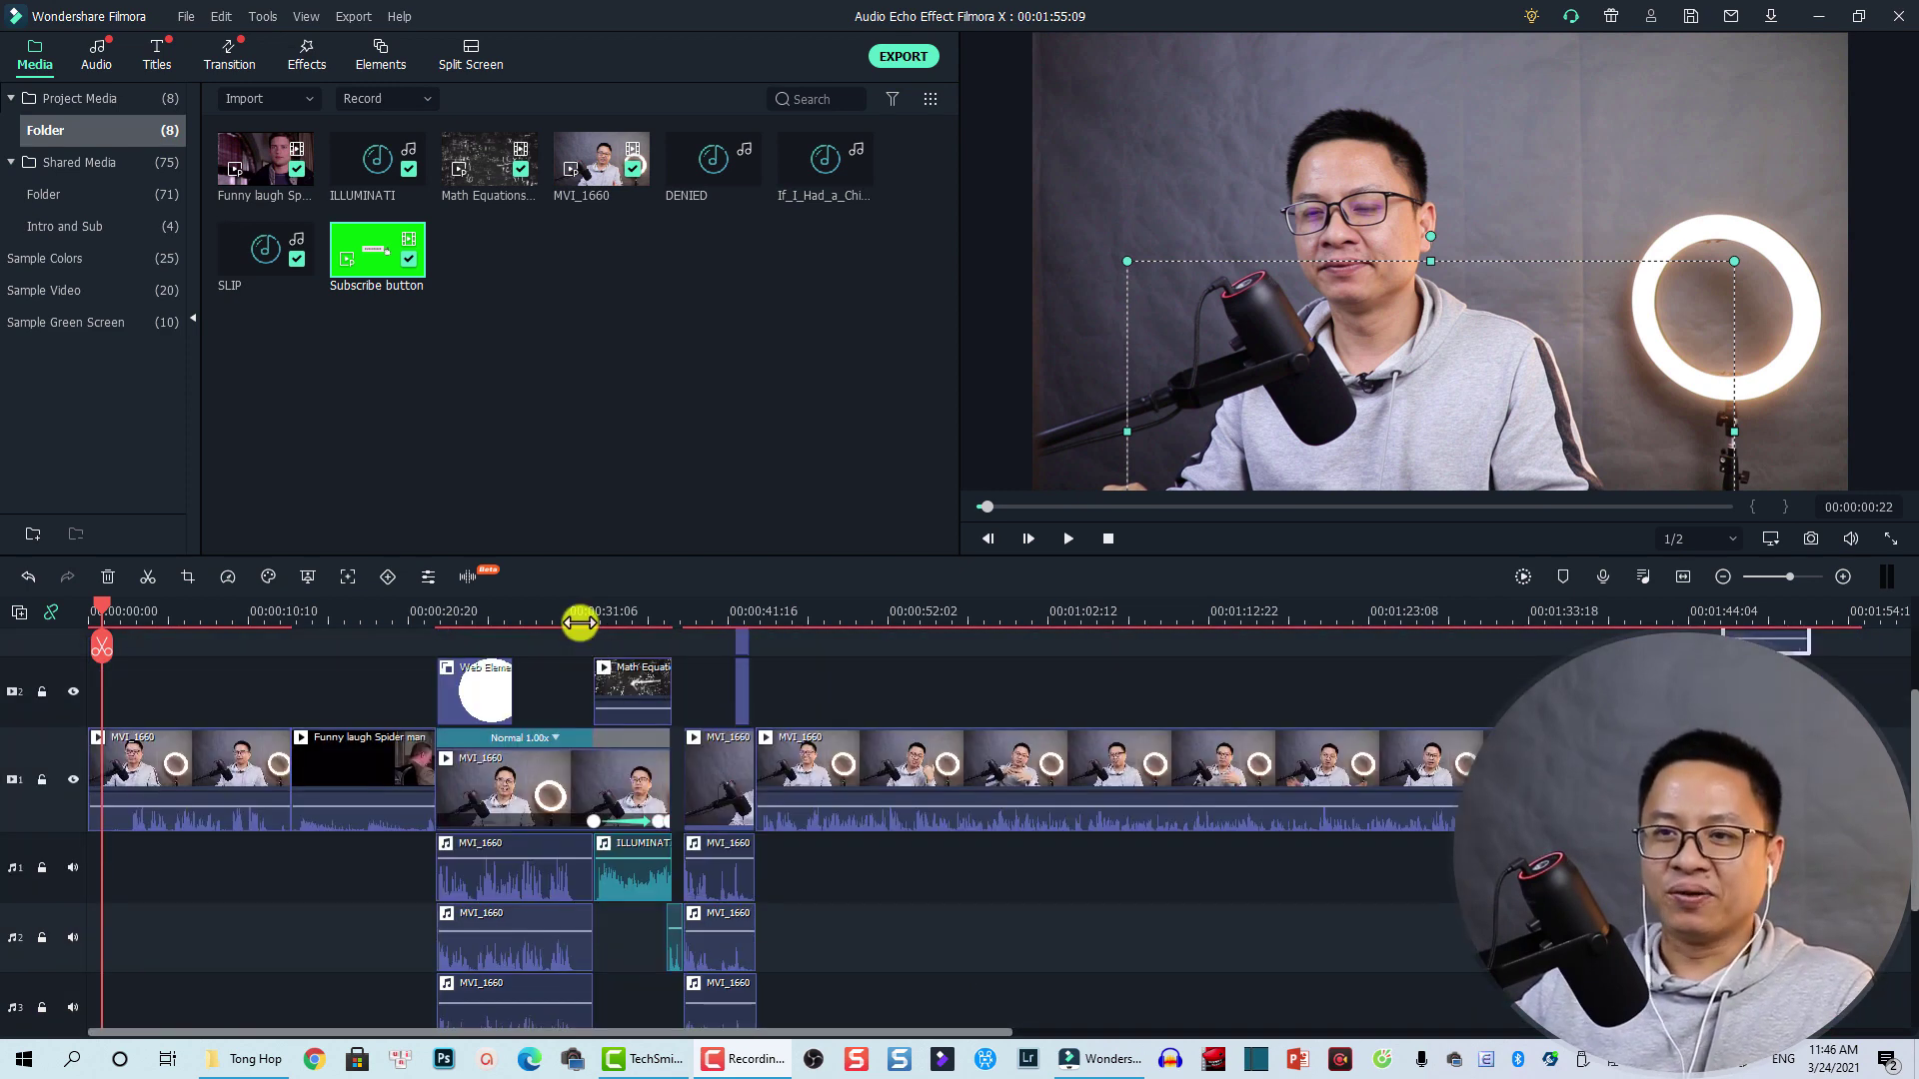
pyautogui.scroll(-1, 720, 718)
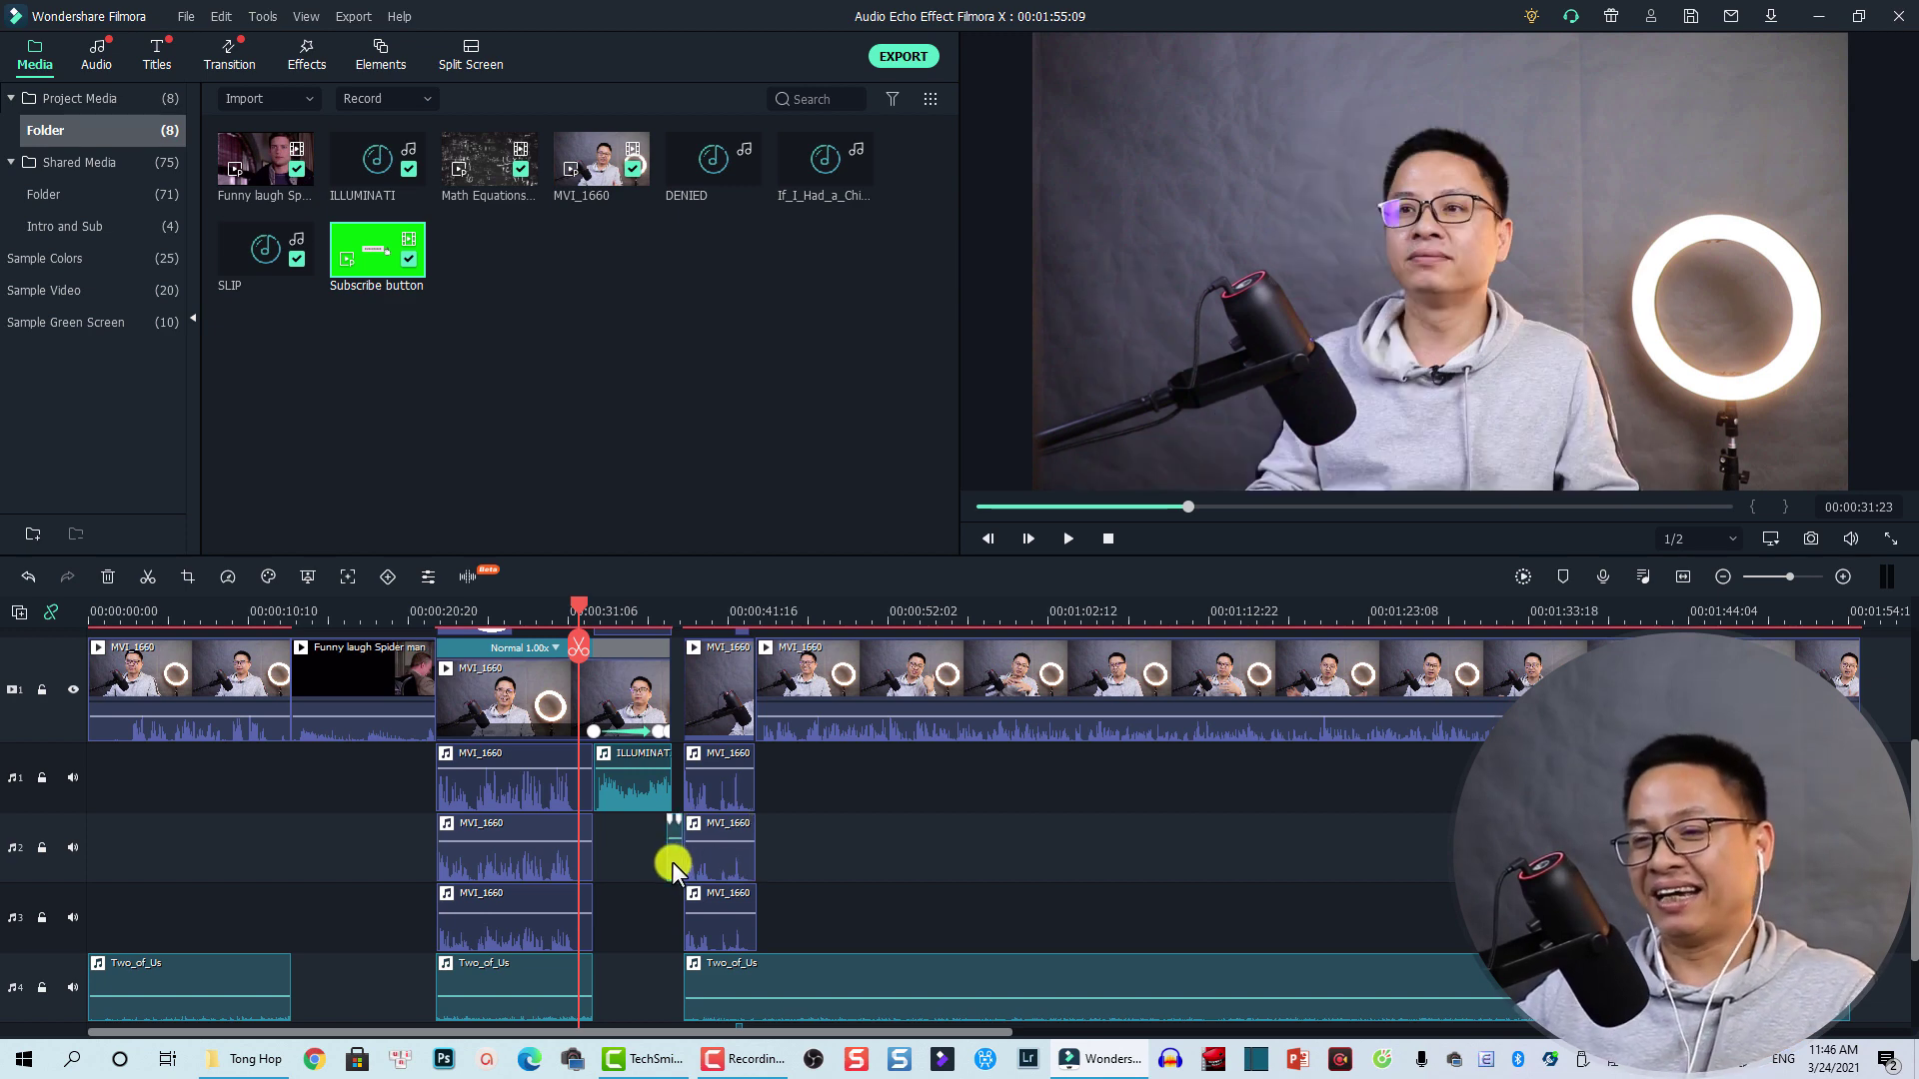
pyautogui.scroll(2, 715, 860)
pyautogui.scroll(1, 714, 875)
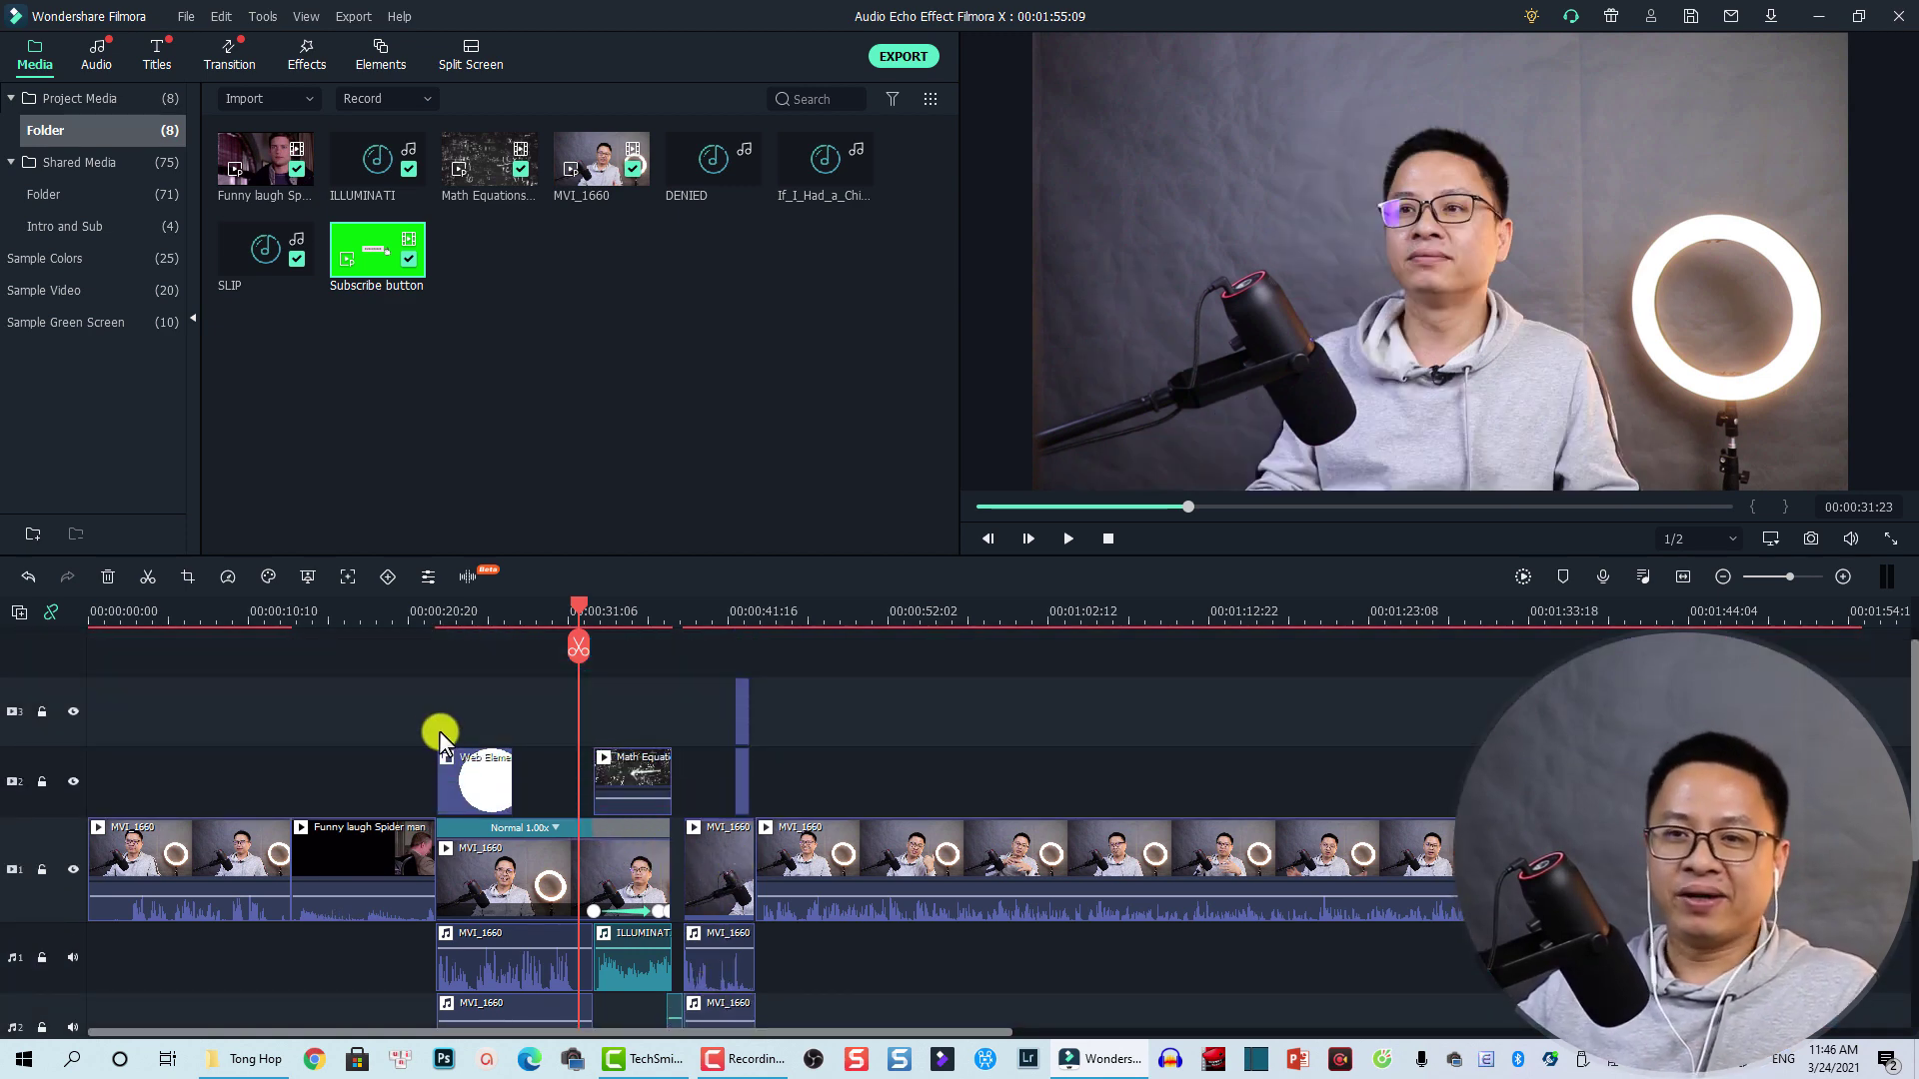
pyautogui.click(347, 780)
pyautogui.hotkey('ctrl', 'a')
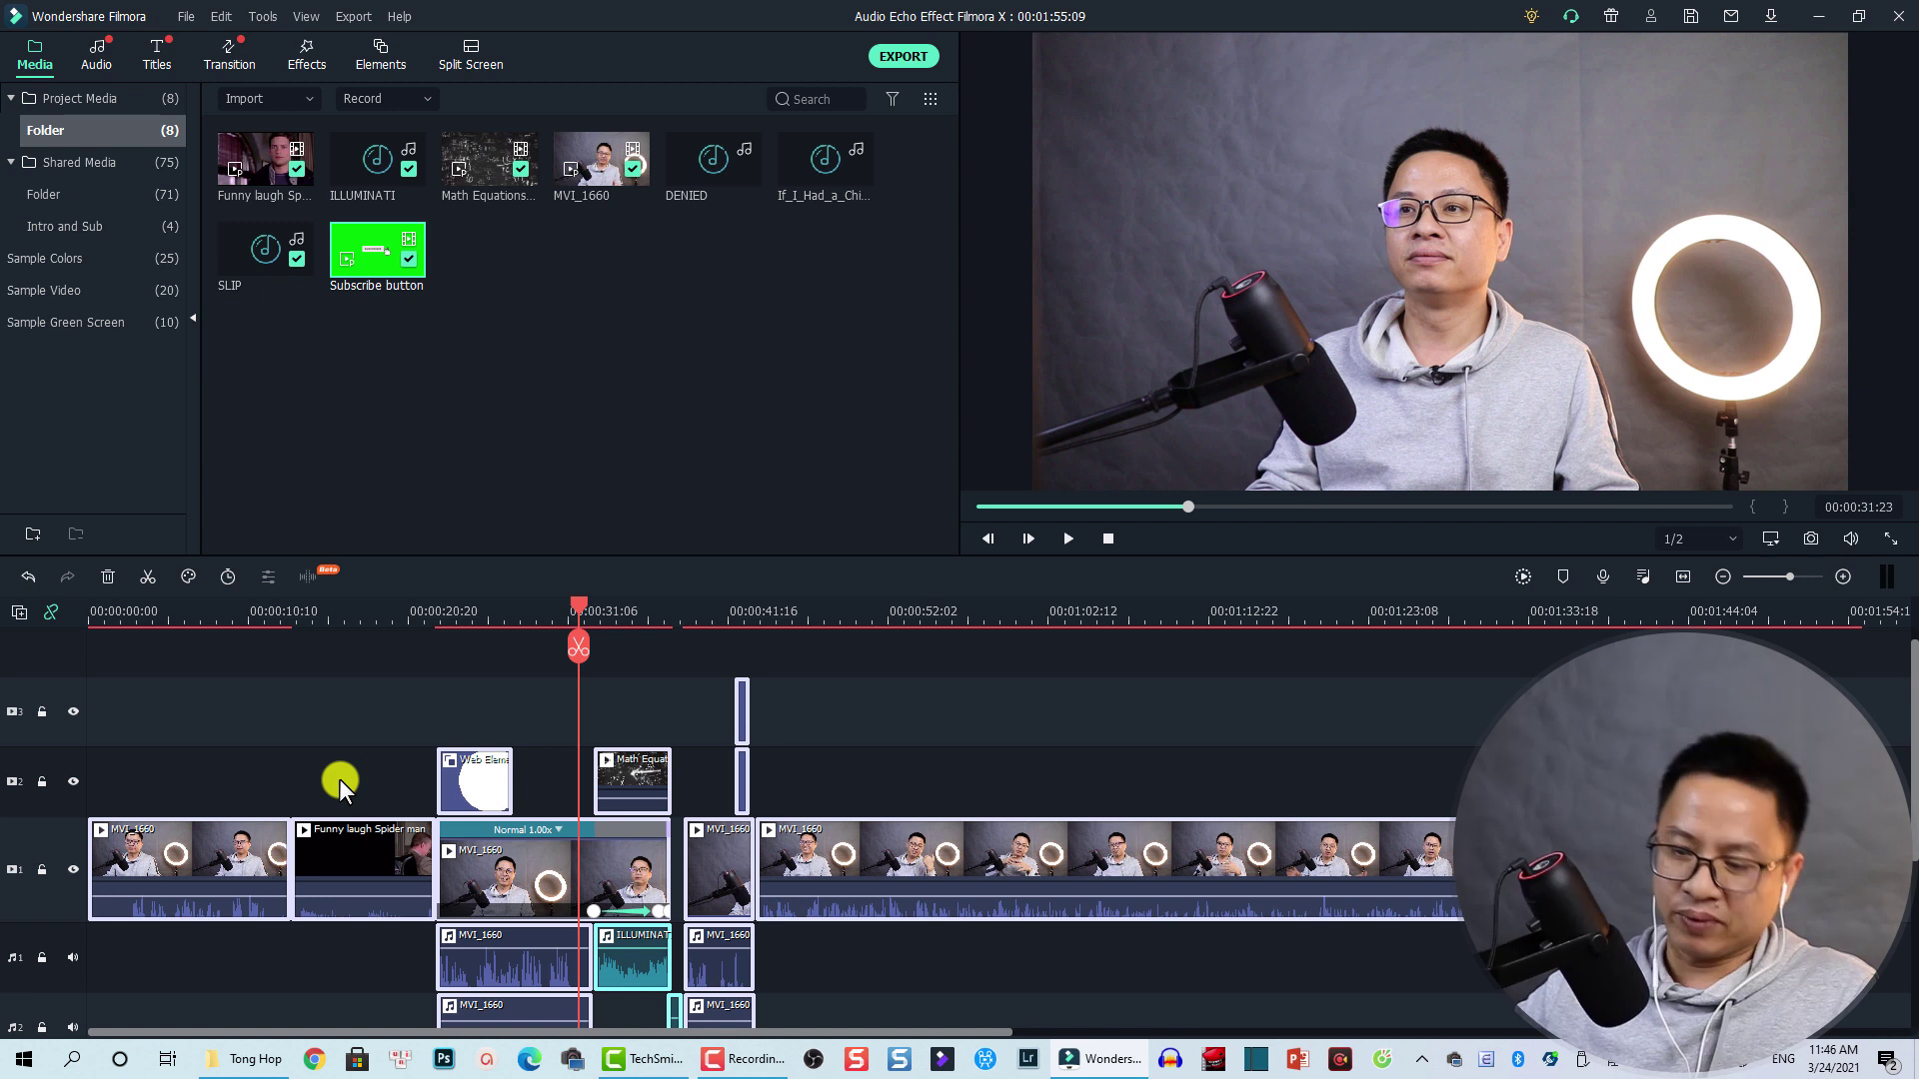
pyautogui.press('Delete')
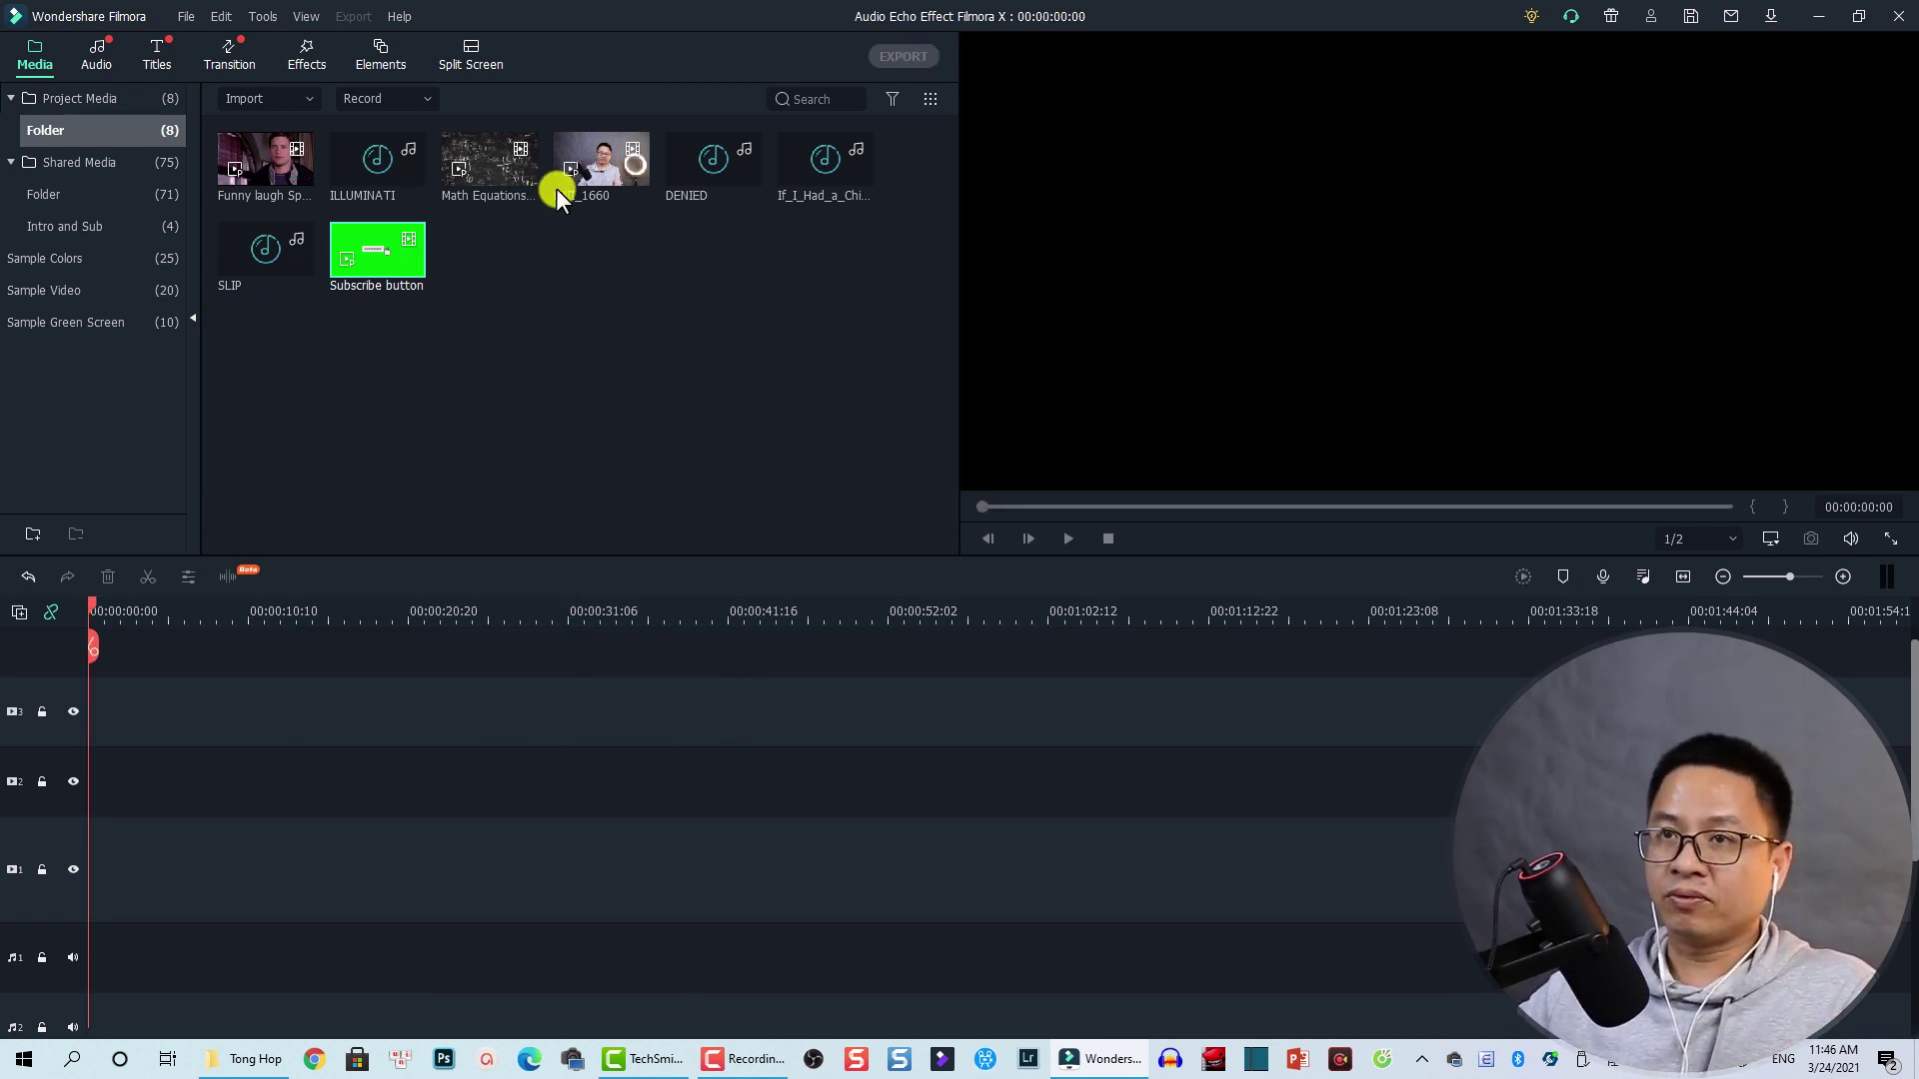
# - Place the MVI_1660 clip at the start of the first video track and split it at 00:00:12:21
pyautogui.moveTo(593, 178); pyautogui.dragTo(96, 867)
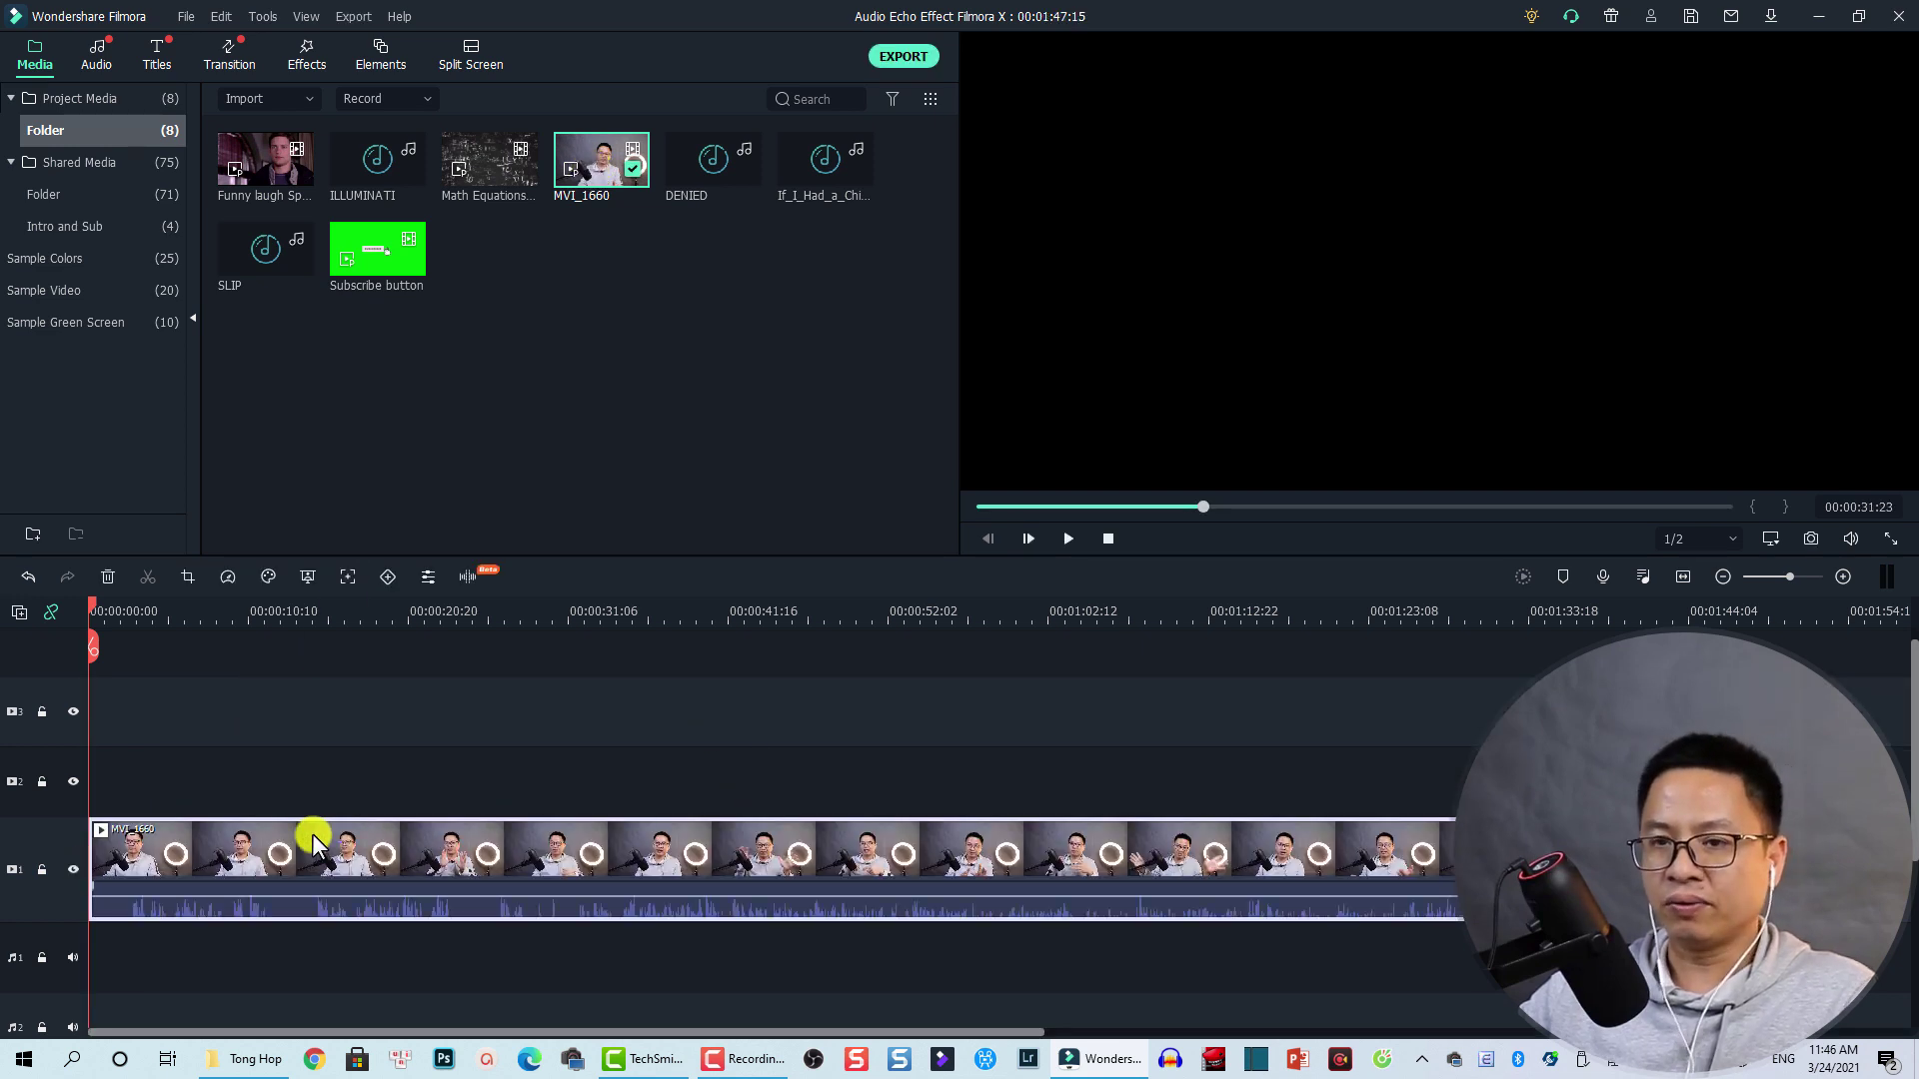
pyautogui.click(285, 613)
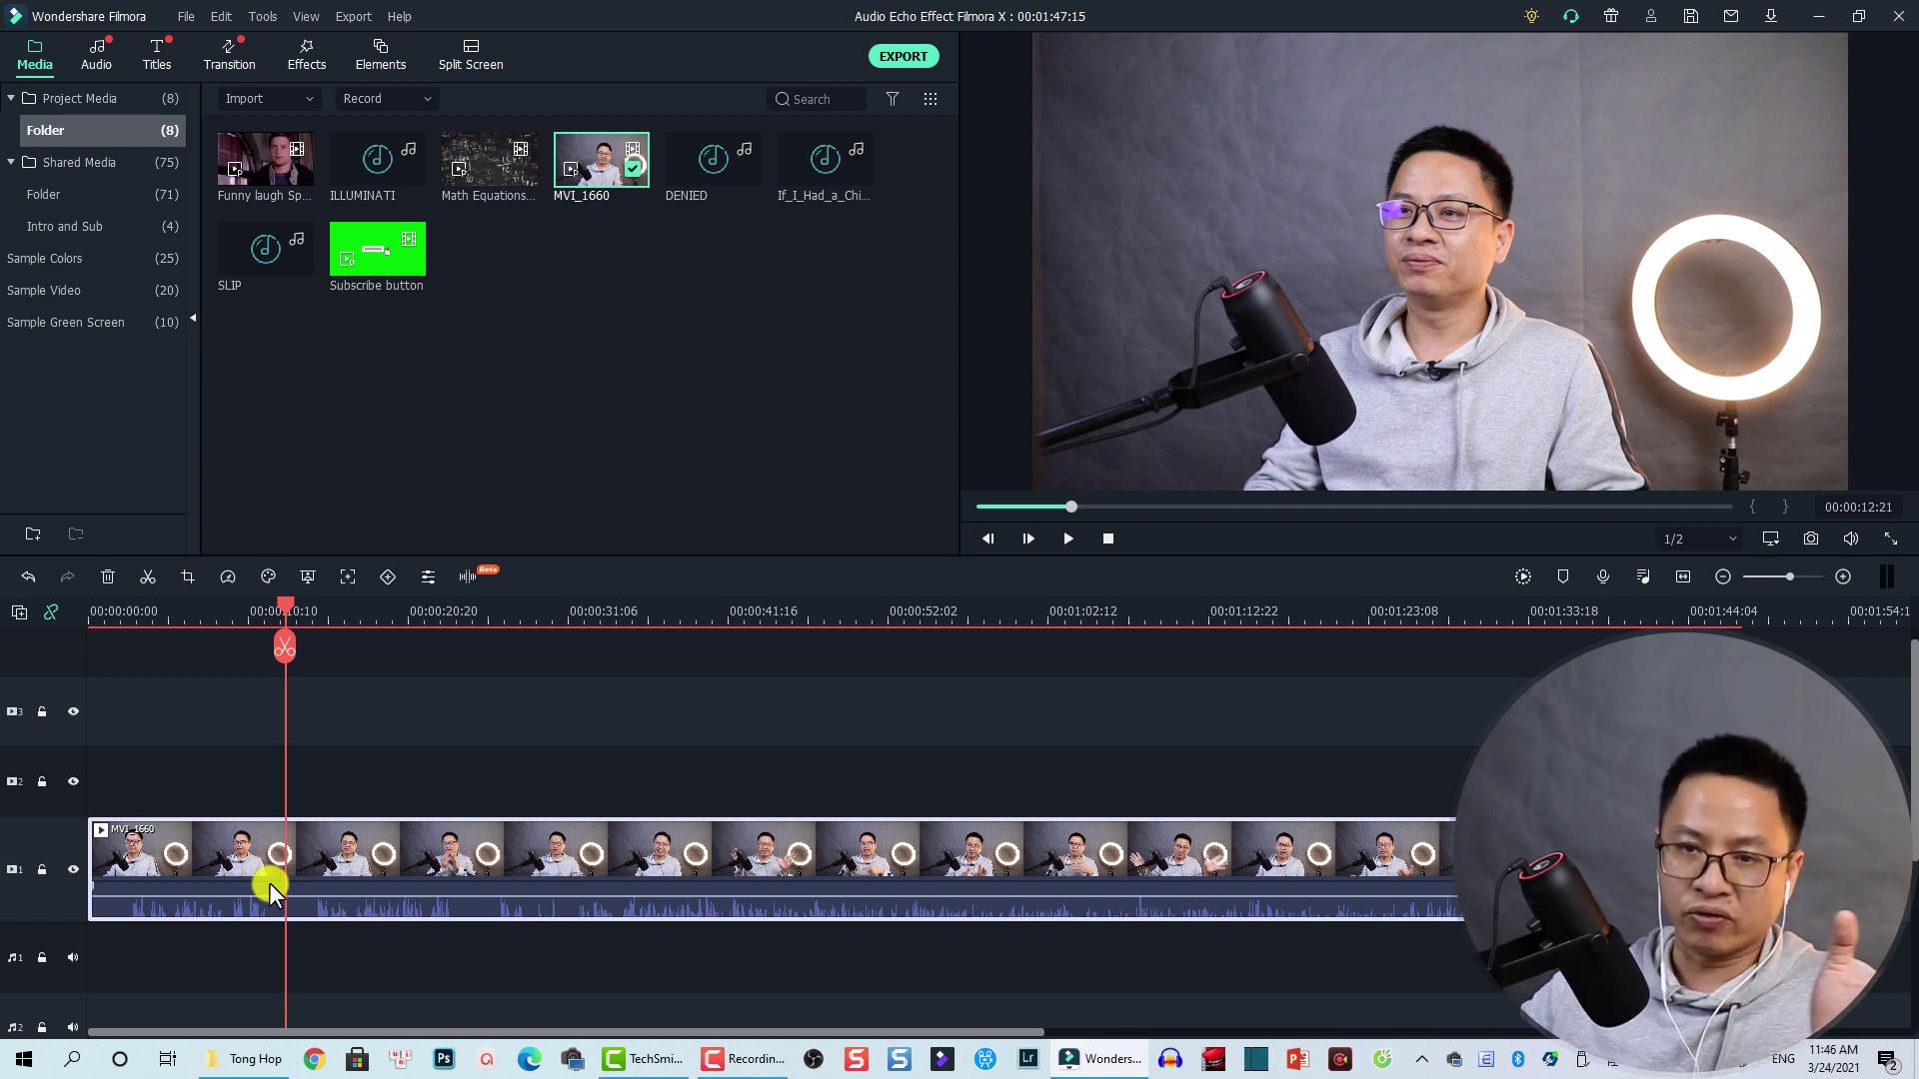
pyautogui.click(285, 646)
# - Open the audio settings of the first MVI_1660 segment
pyautogui.click(205, 855)
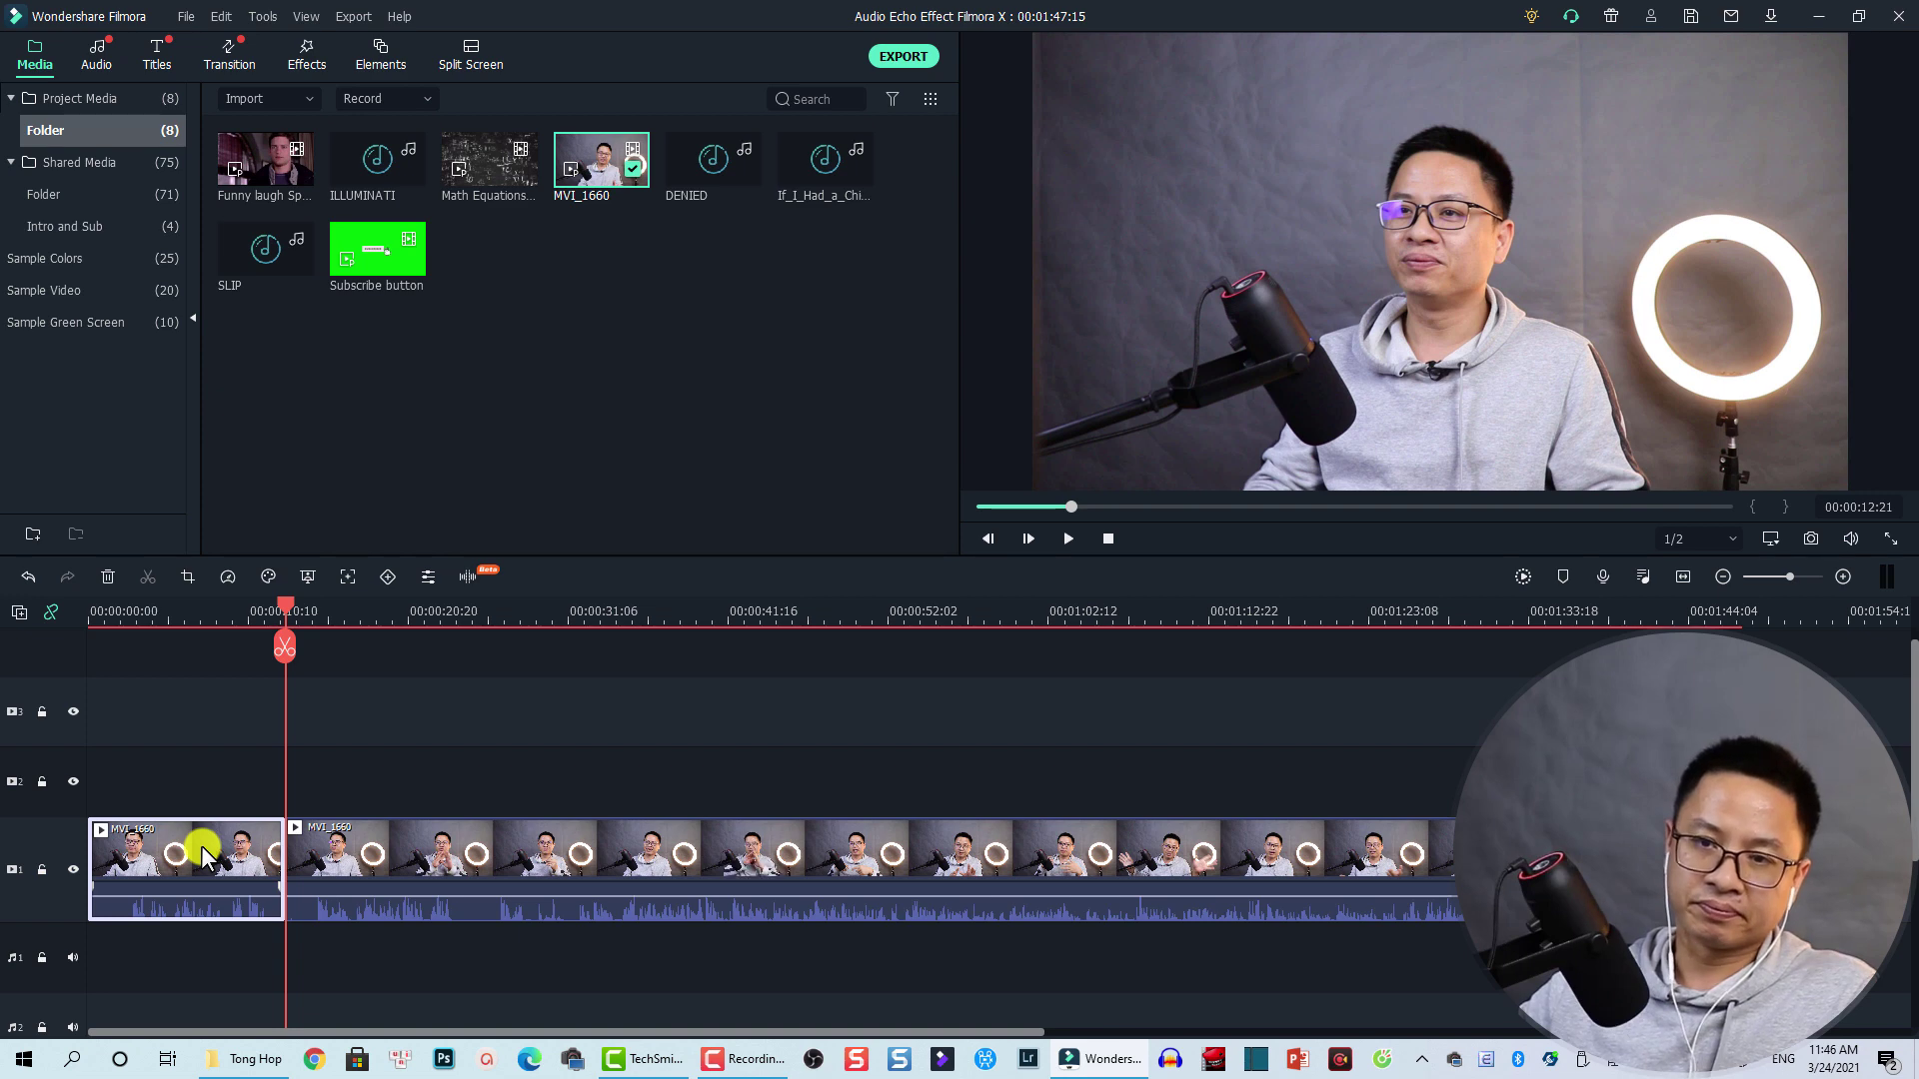
pyautogui.rightClick(203, 851)
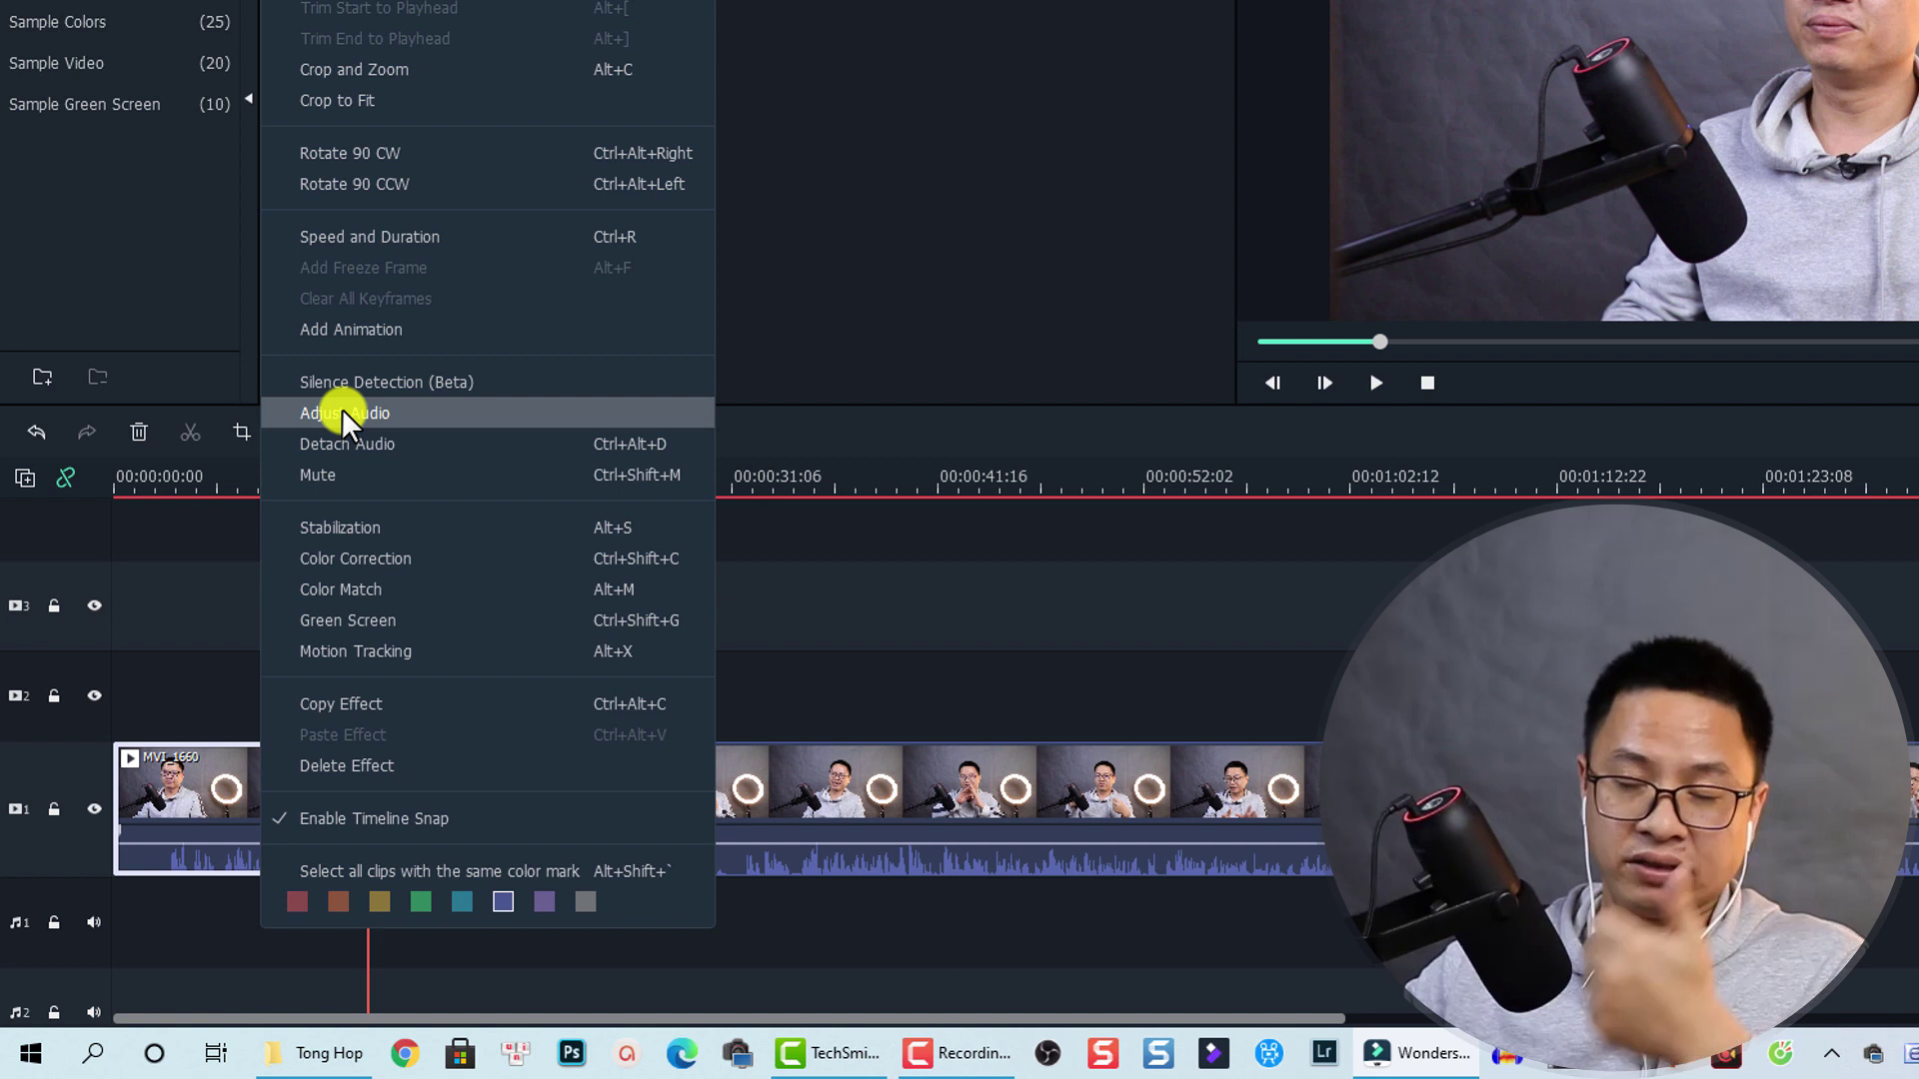
pyautogui.click(206, 782)
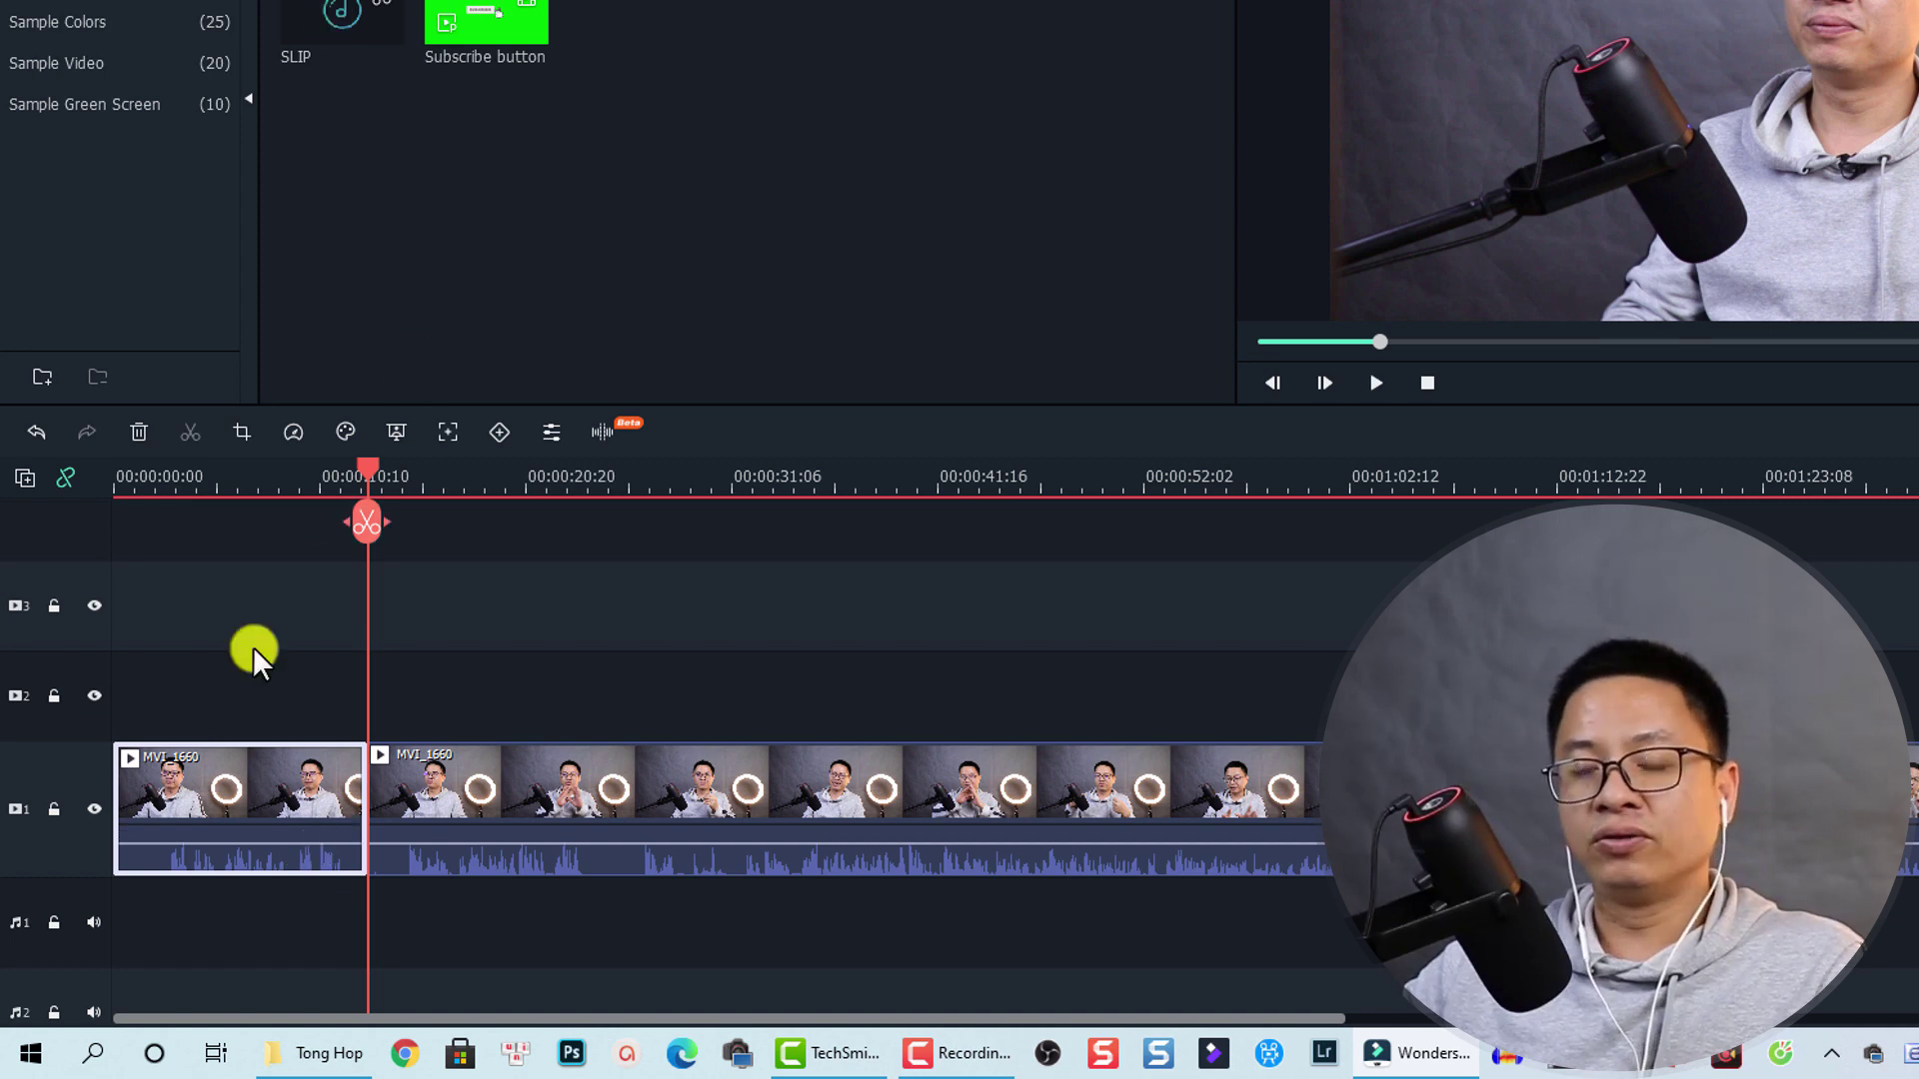
pyautogui.doubleClick(225, 801)
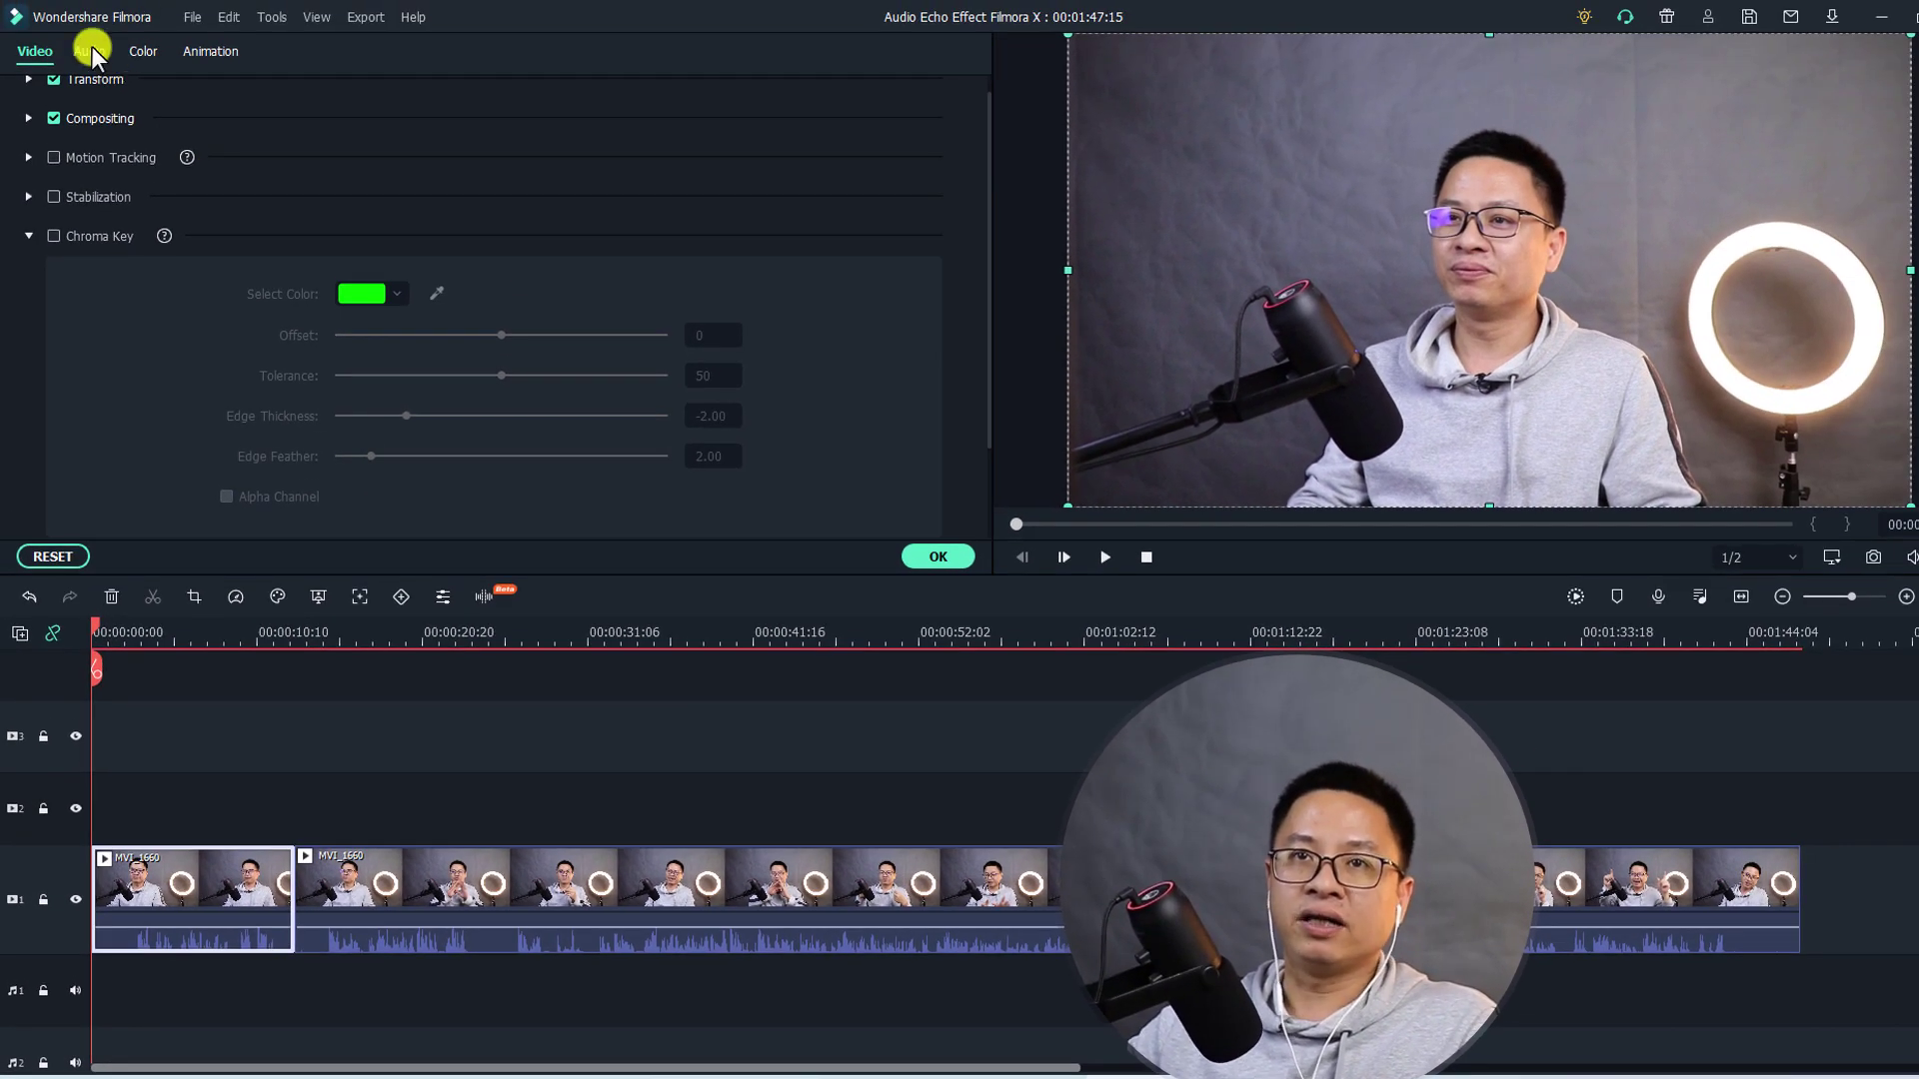
pyautogui.click(92, 50)
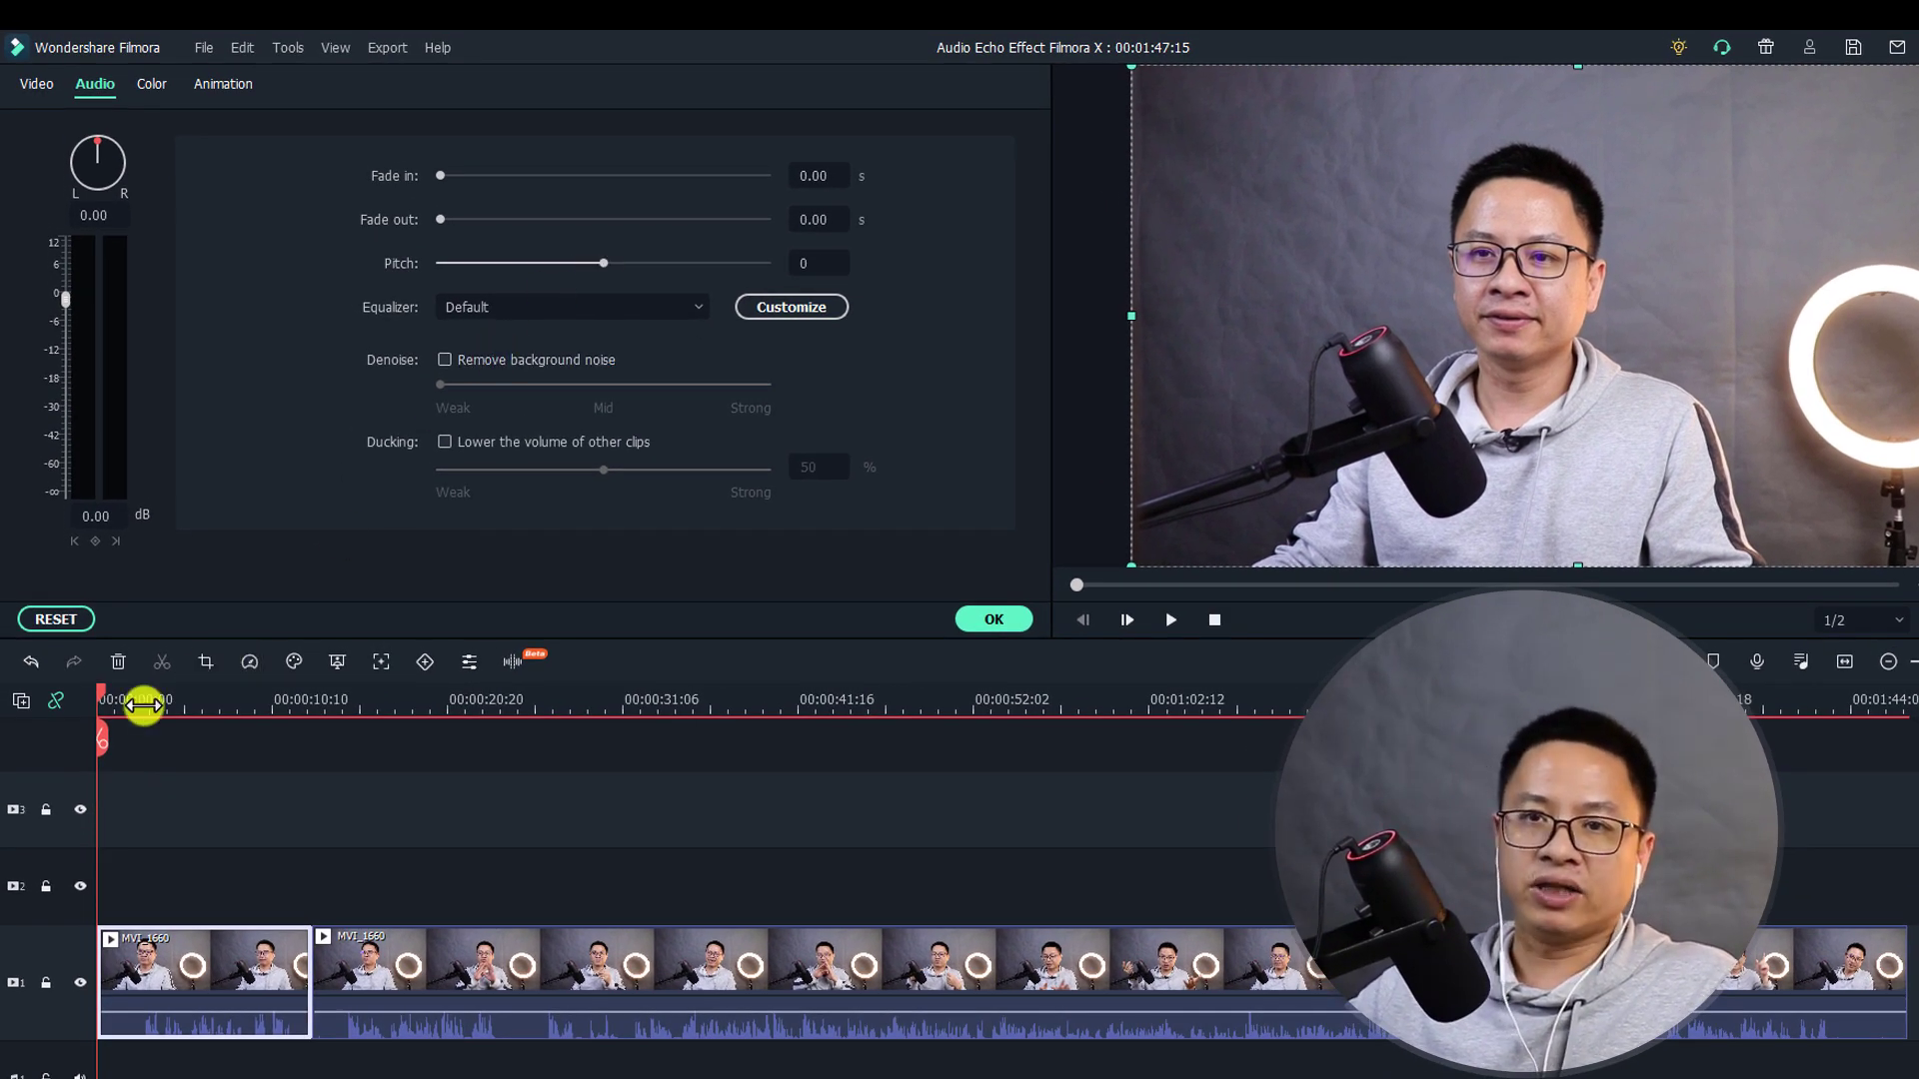
# - Play the first MVI_1660 segment from near its start to hear the unmodified voice
pyautogui.click(143, 706)
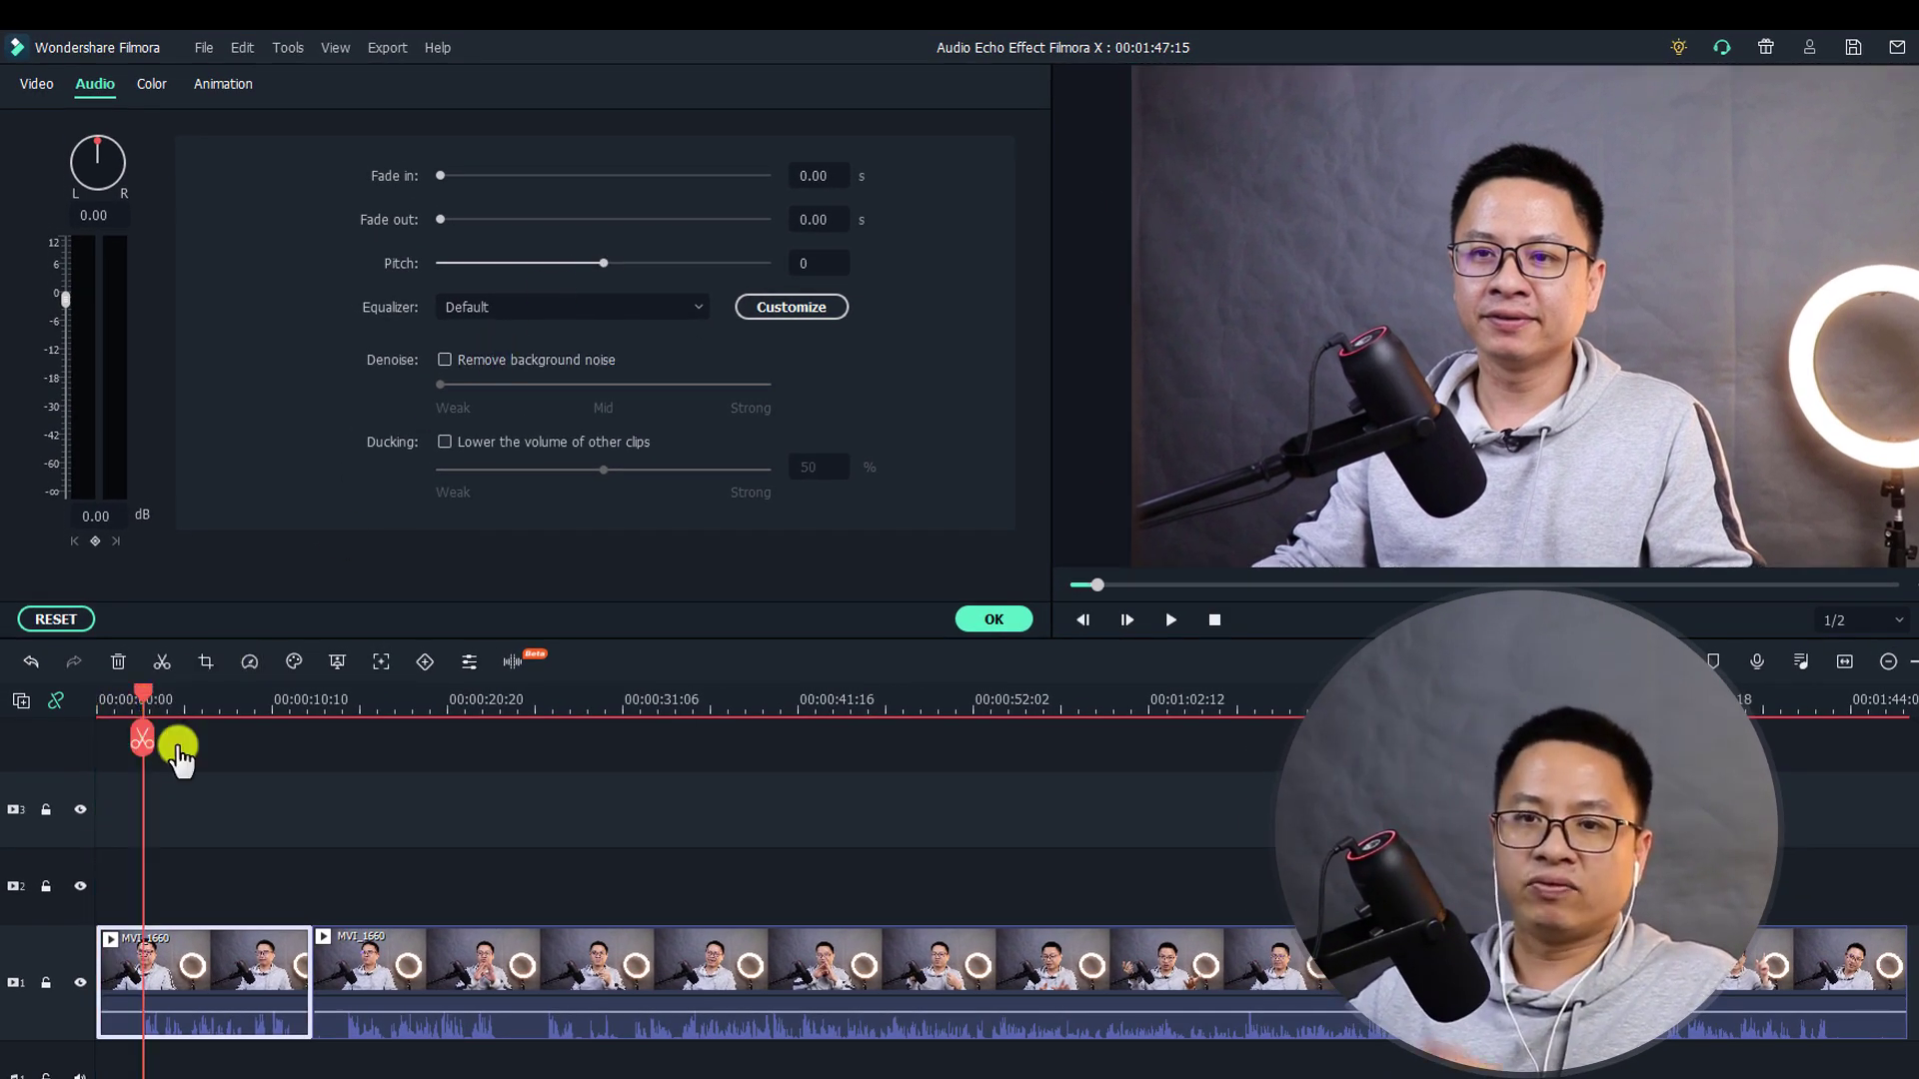
pyautogui.click(127, 701)
pyautogui.press('space')
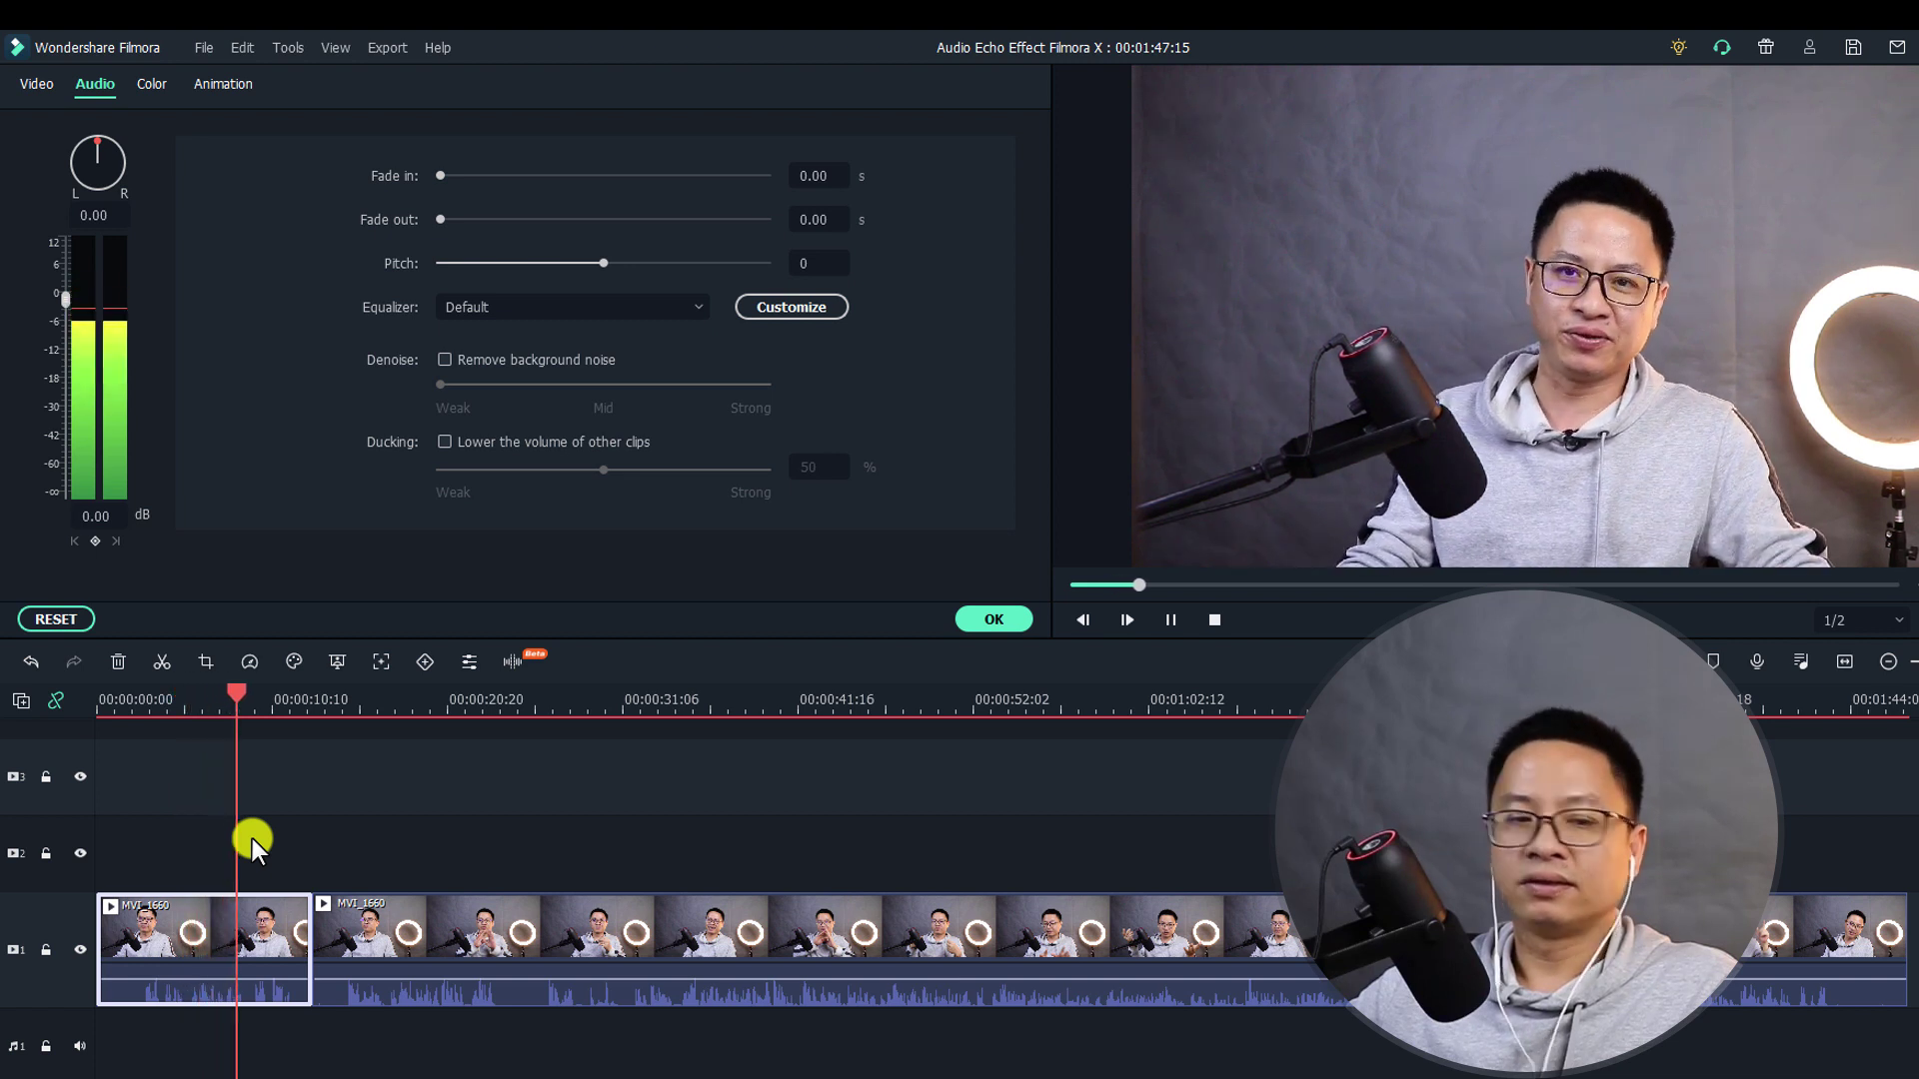
pyautogui.press('space')
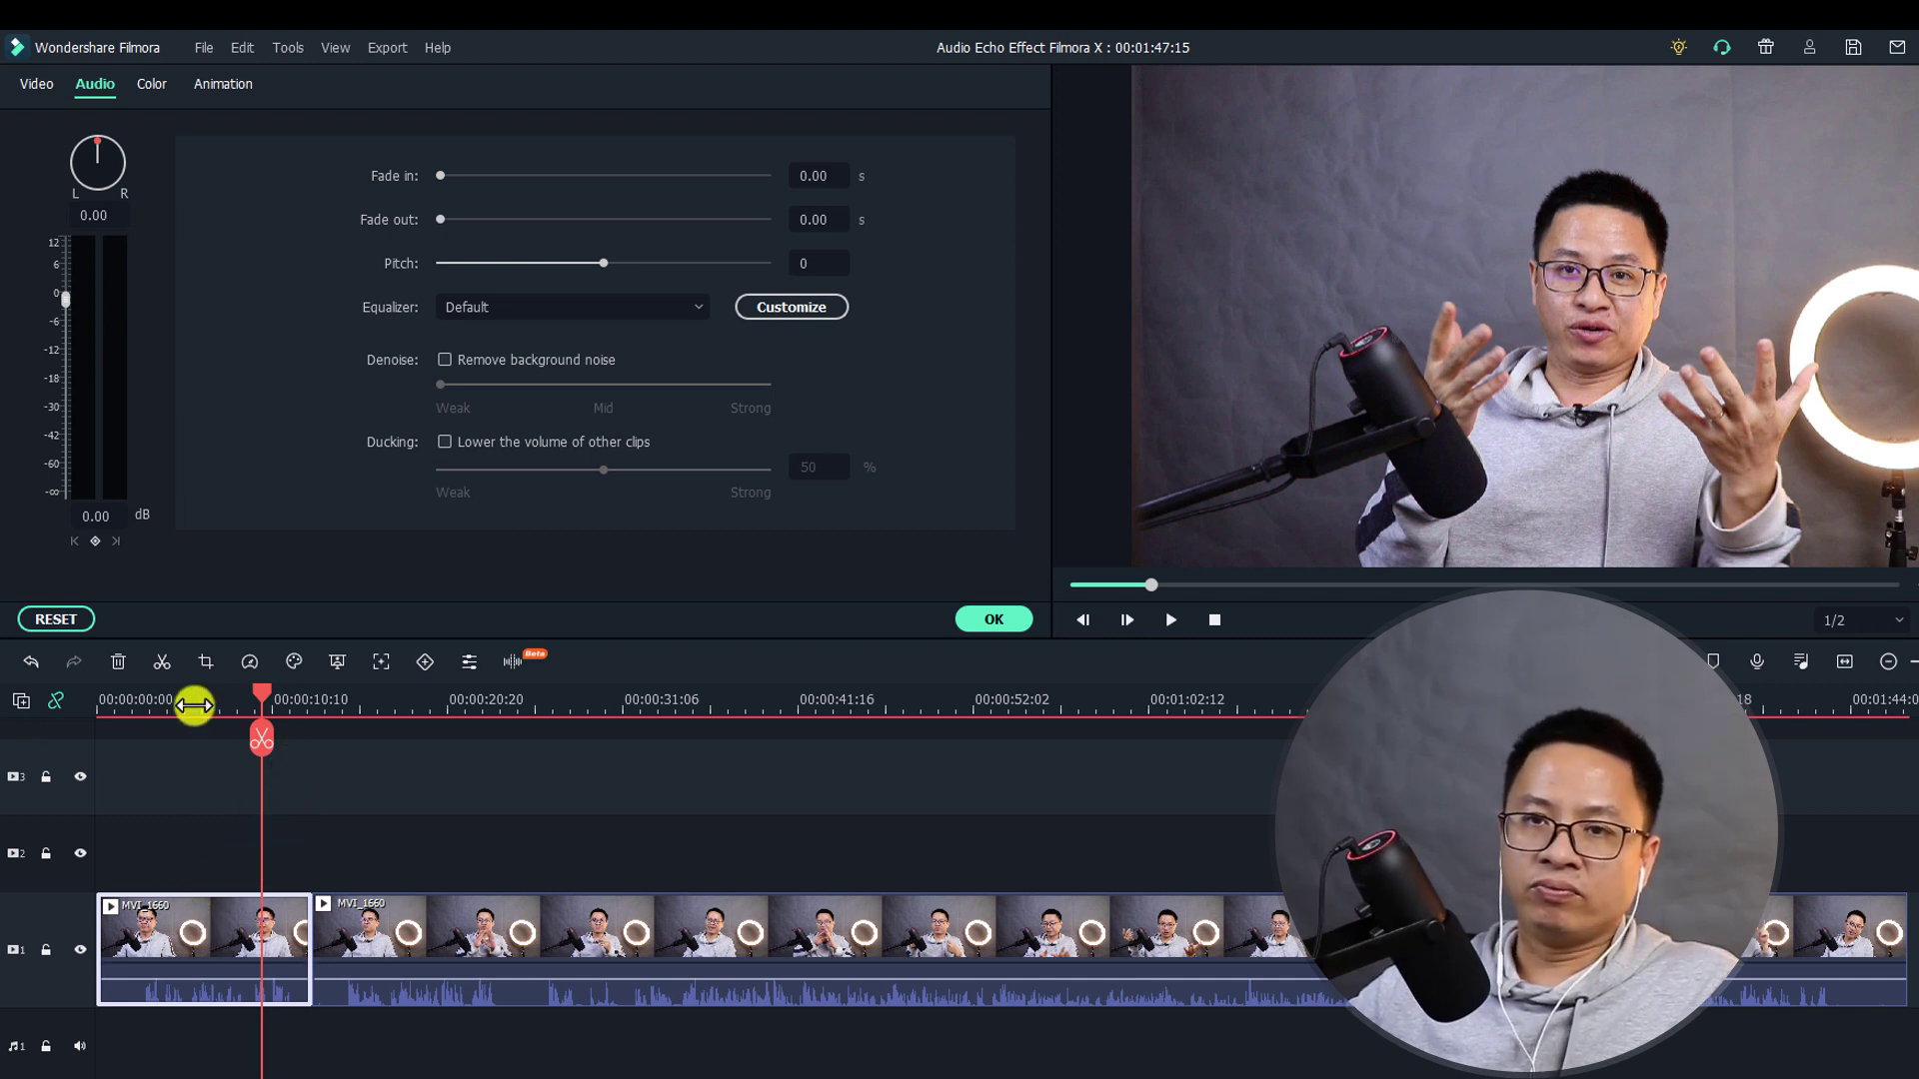
# - Set the first segment's pitch to -6 and play it back from near the start
pyautogui.moveTo(162, 704); pyautogui.dragTo(144, 705)
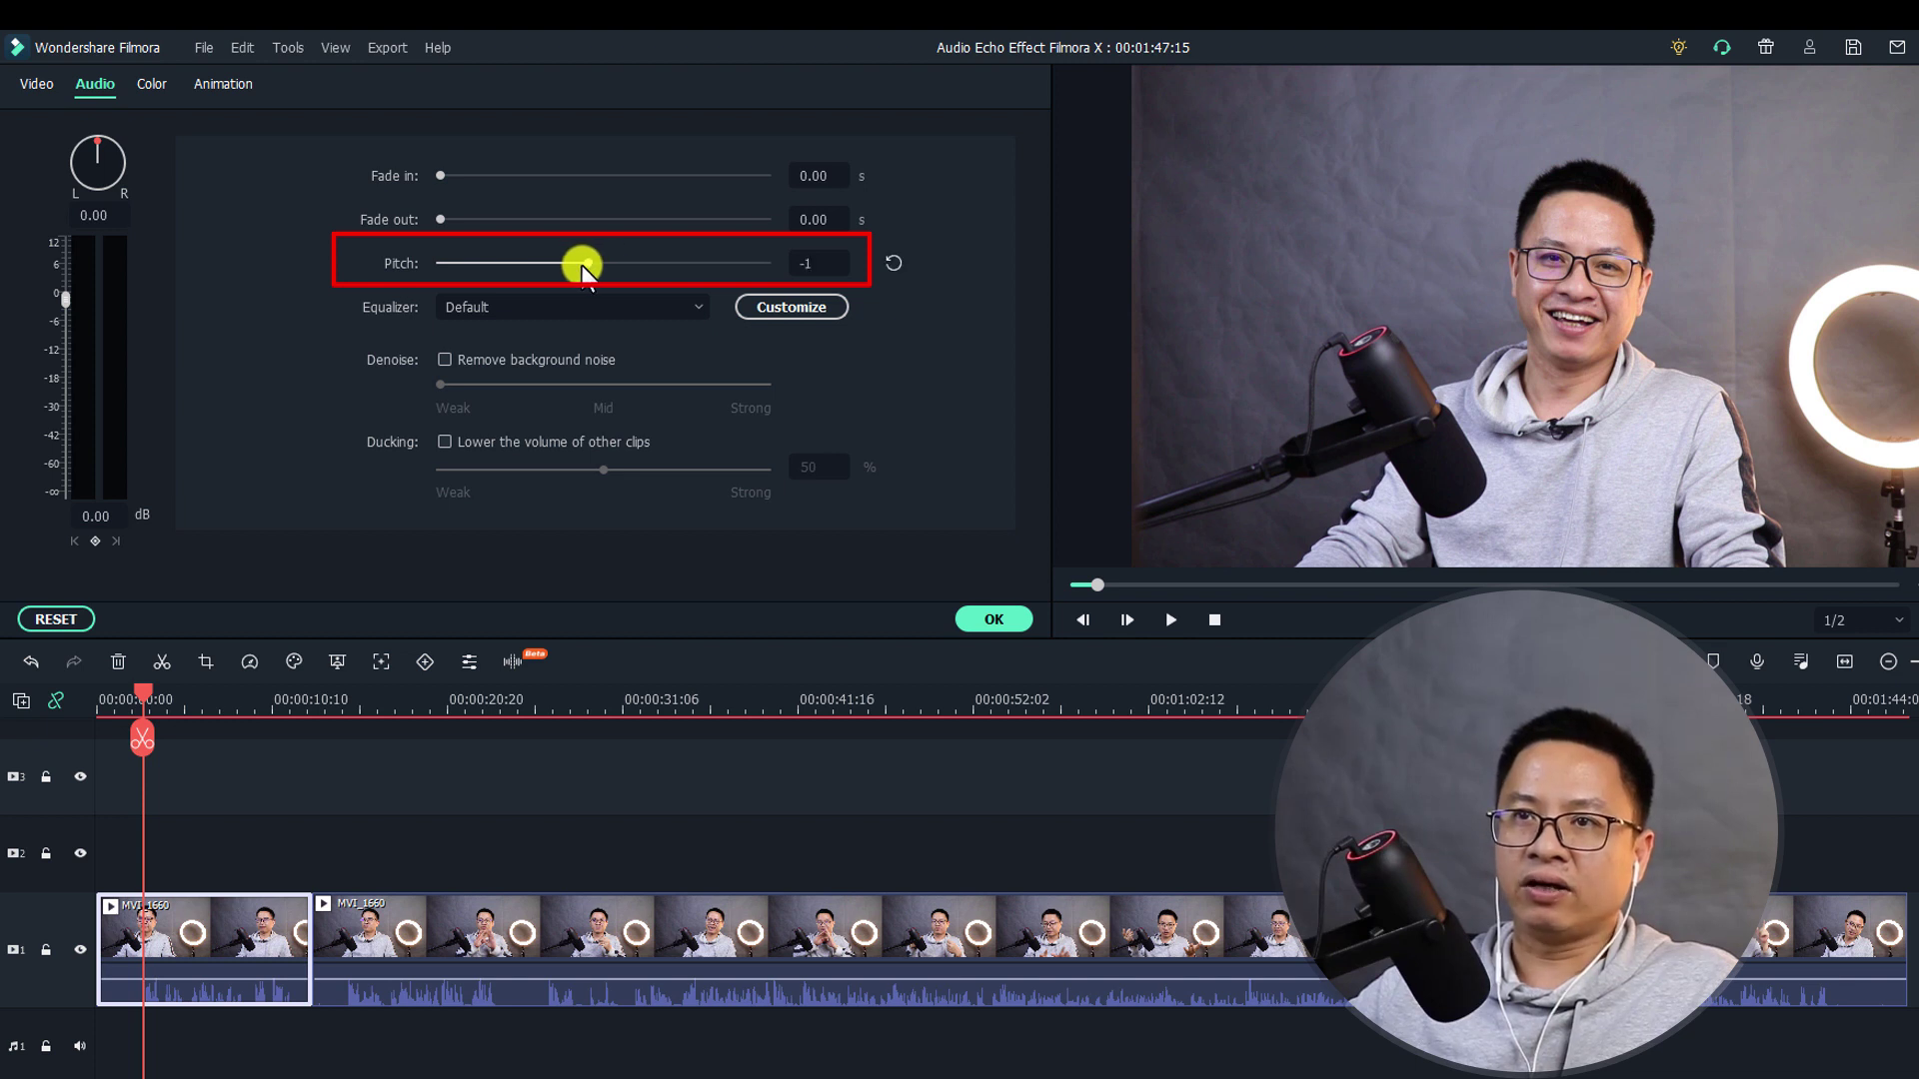
pyautogui.moveTo(554, 266); pyautogui.dragTo(518, 270)
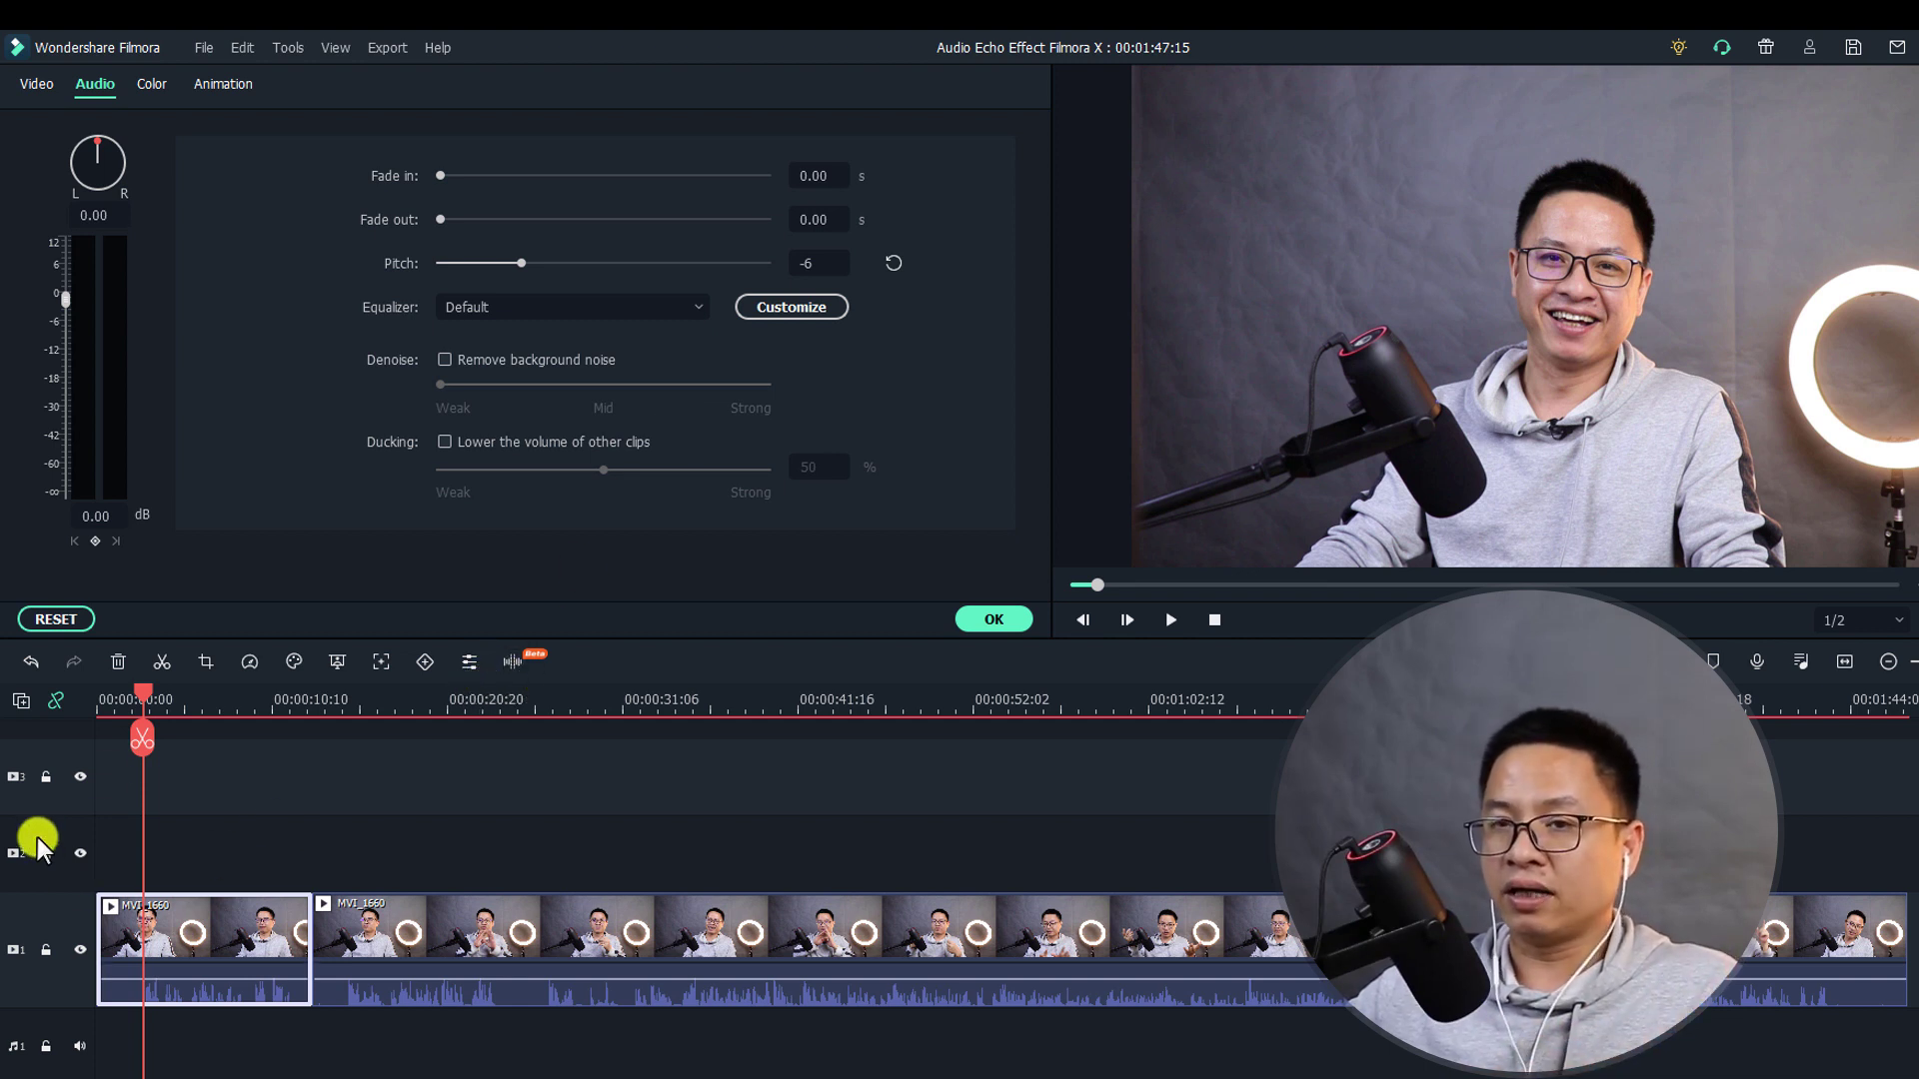
pyautogui.click(112, 714)
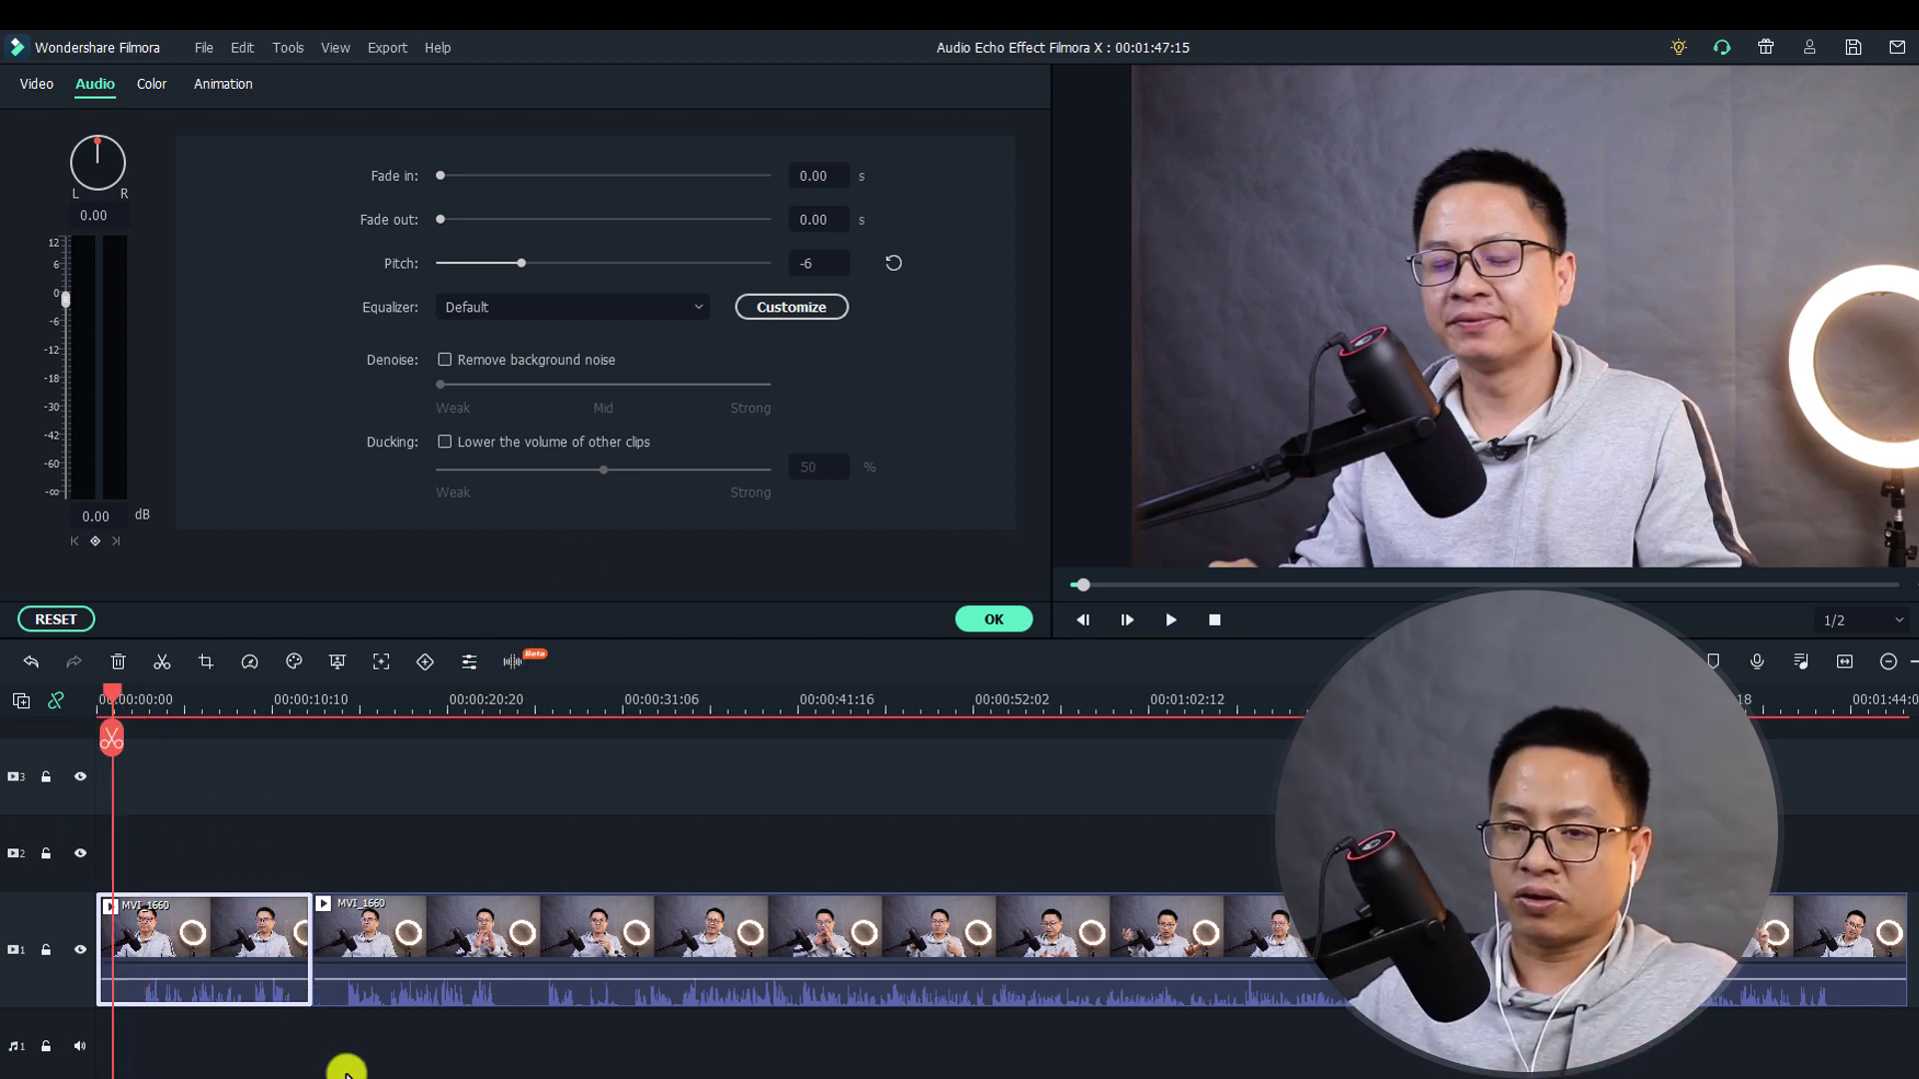
pyautogui.scroll(-2, 357, 1075)
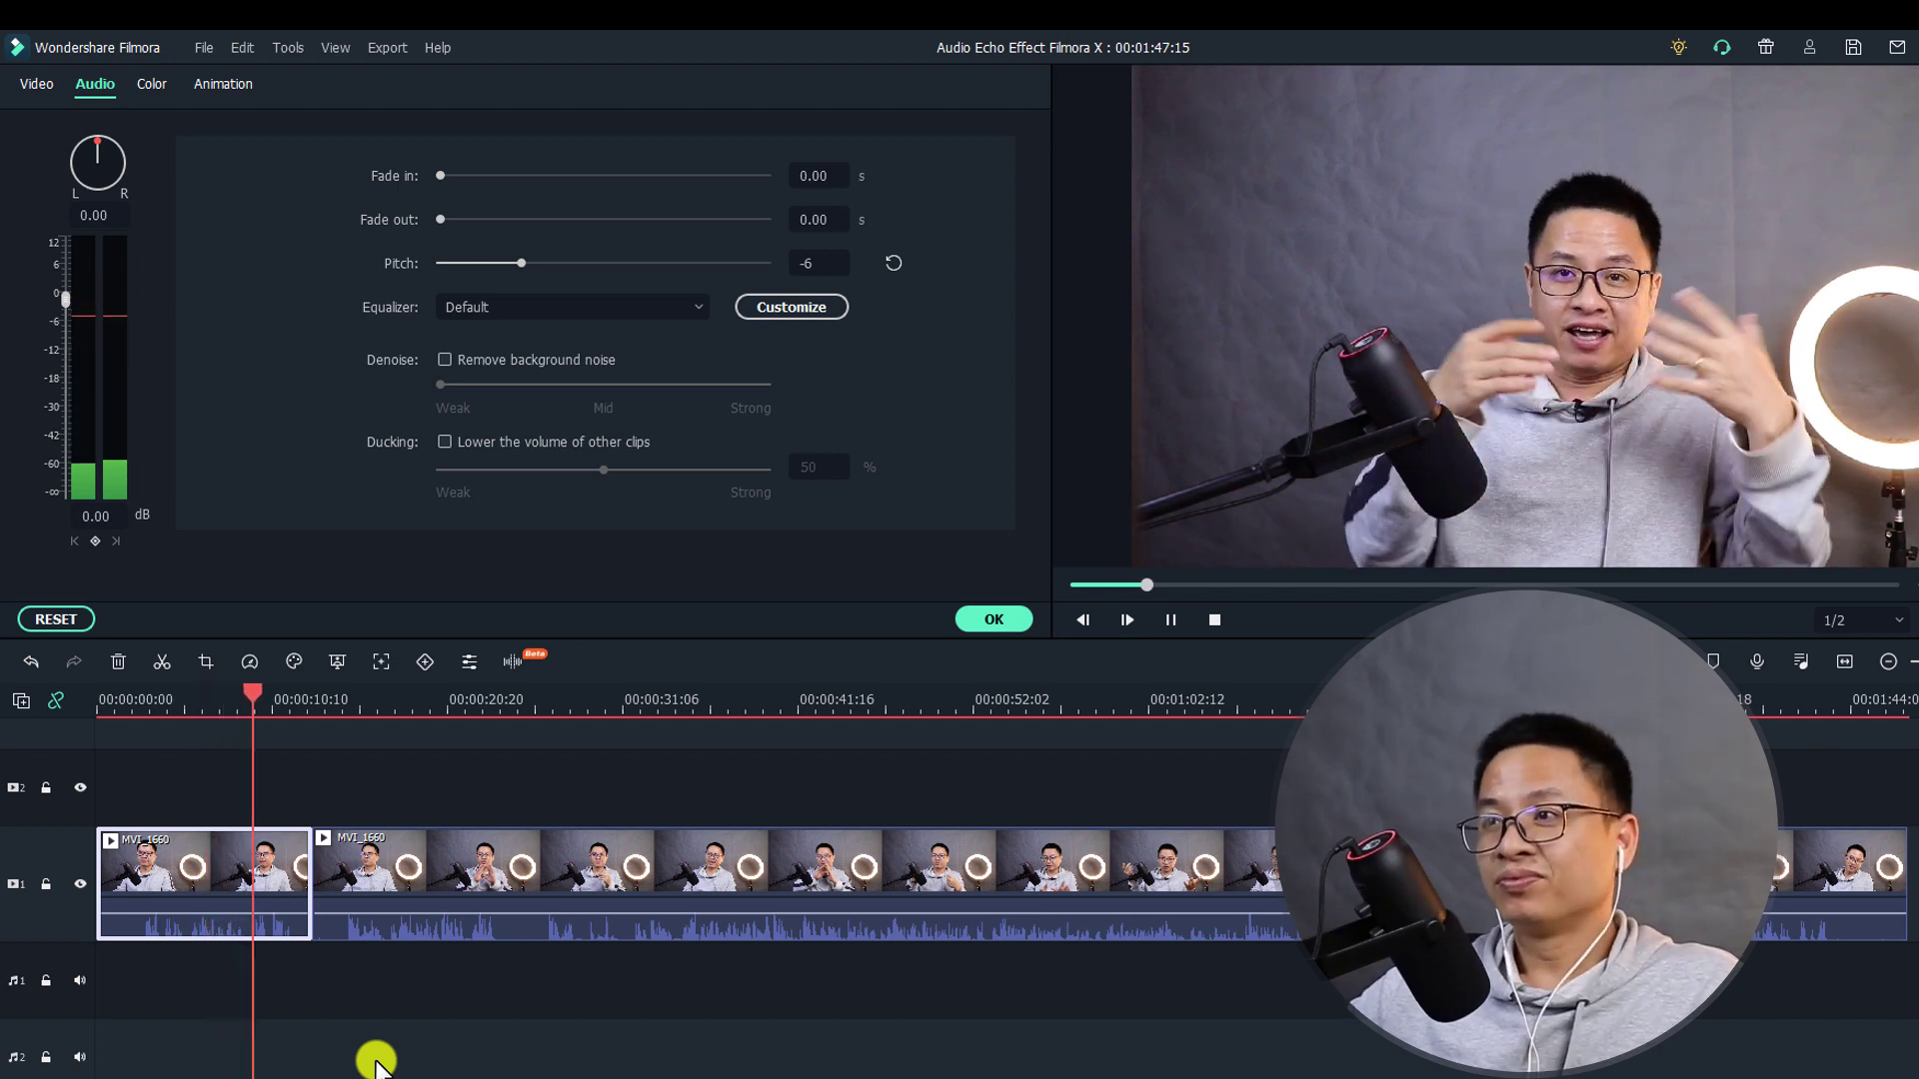
pyautogui.press('space')
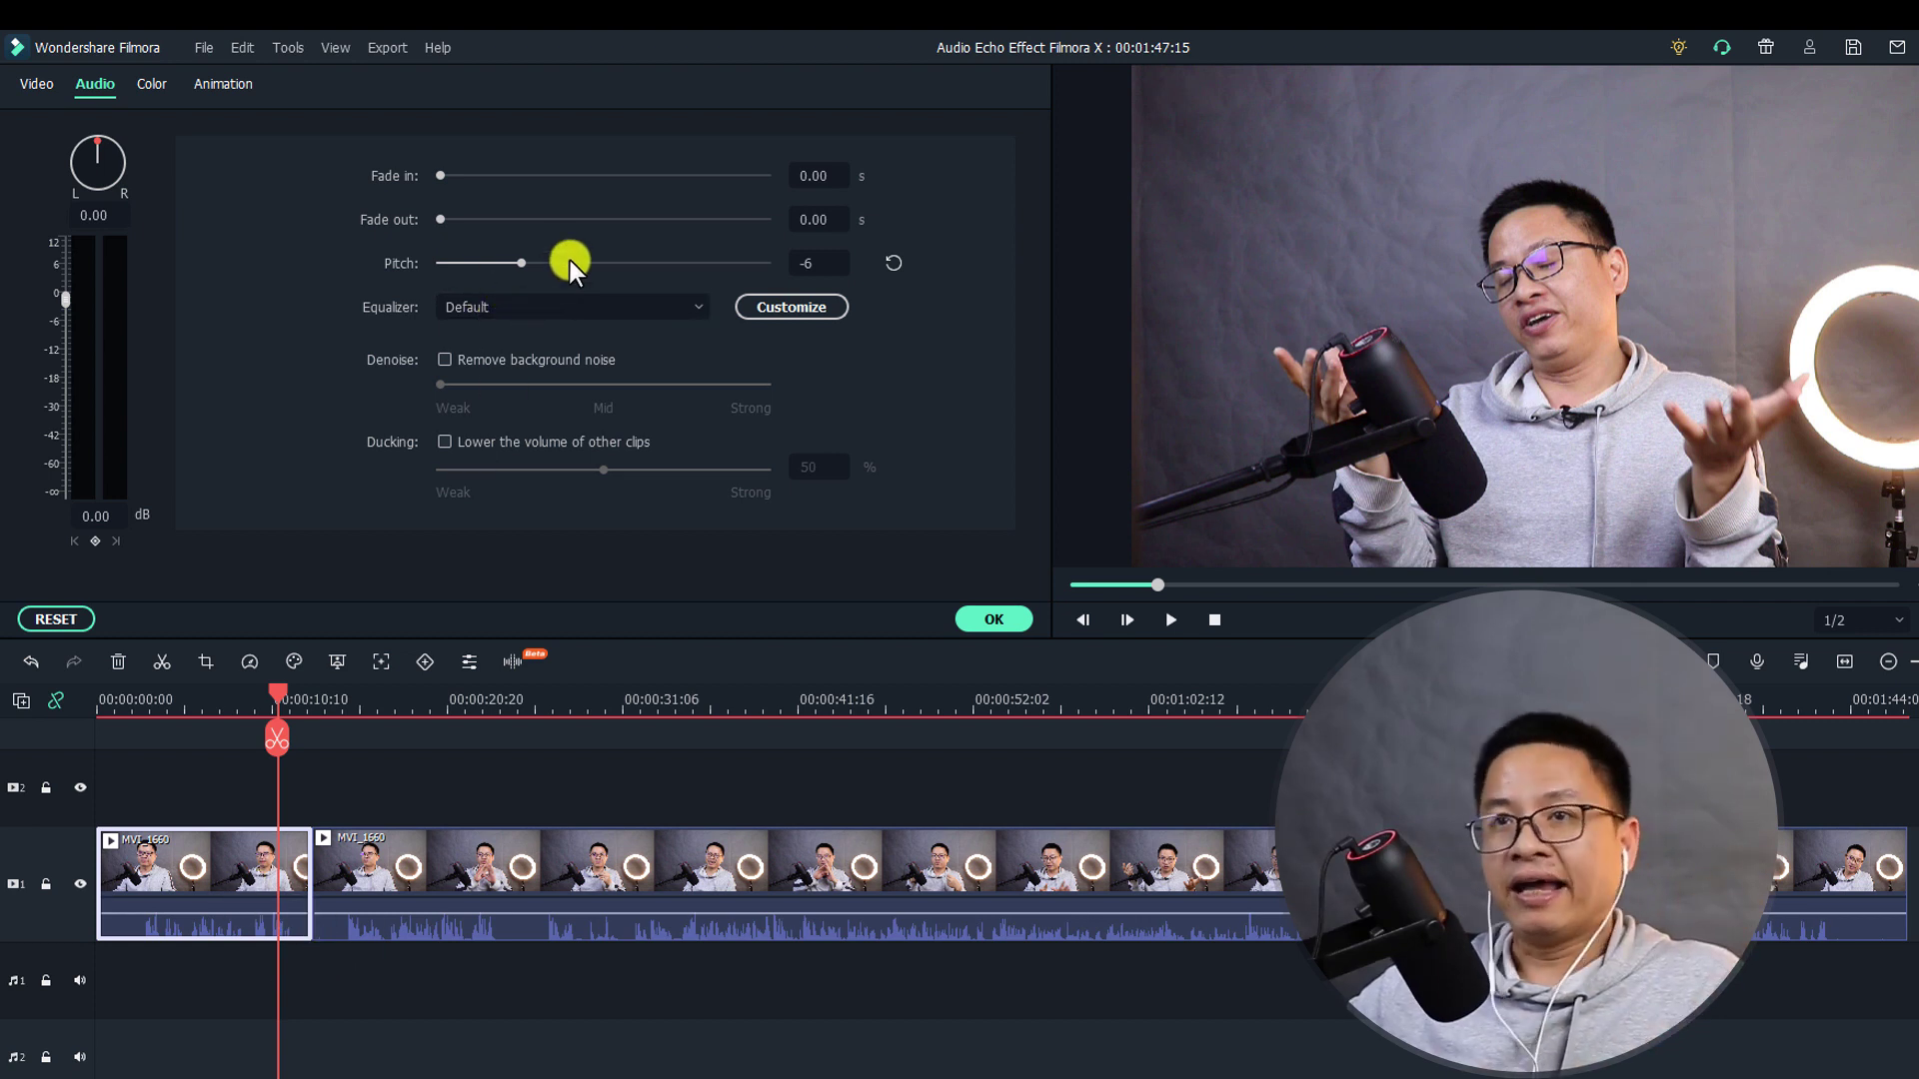
# - Set the first segment's pitch to 6 and play it back from near the start
pyautogui.moveTo(521, 260); pyautogui.dragTo(694, 269)
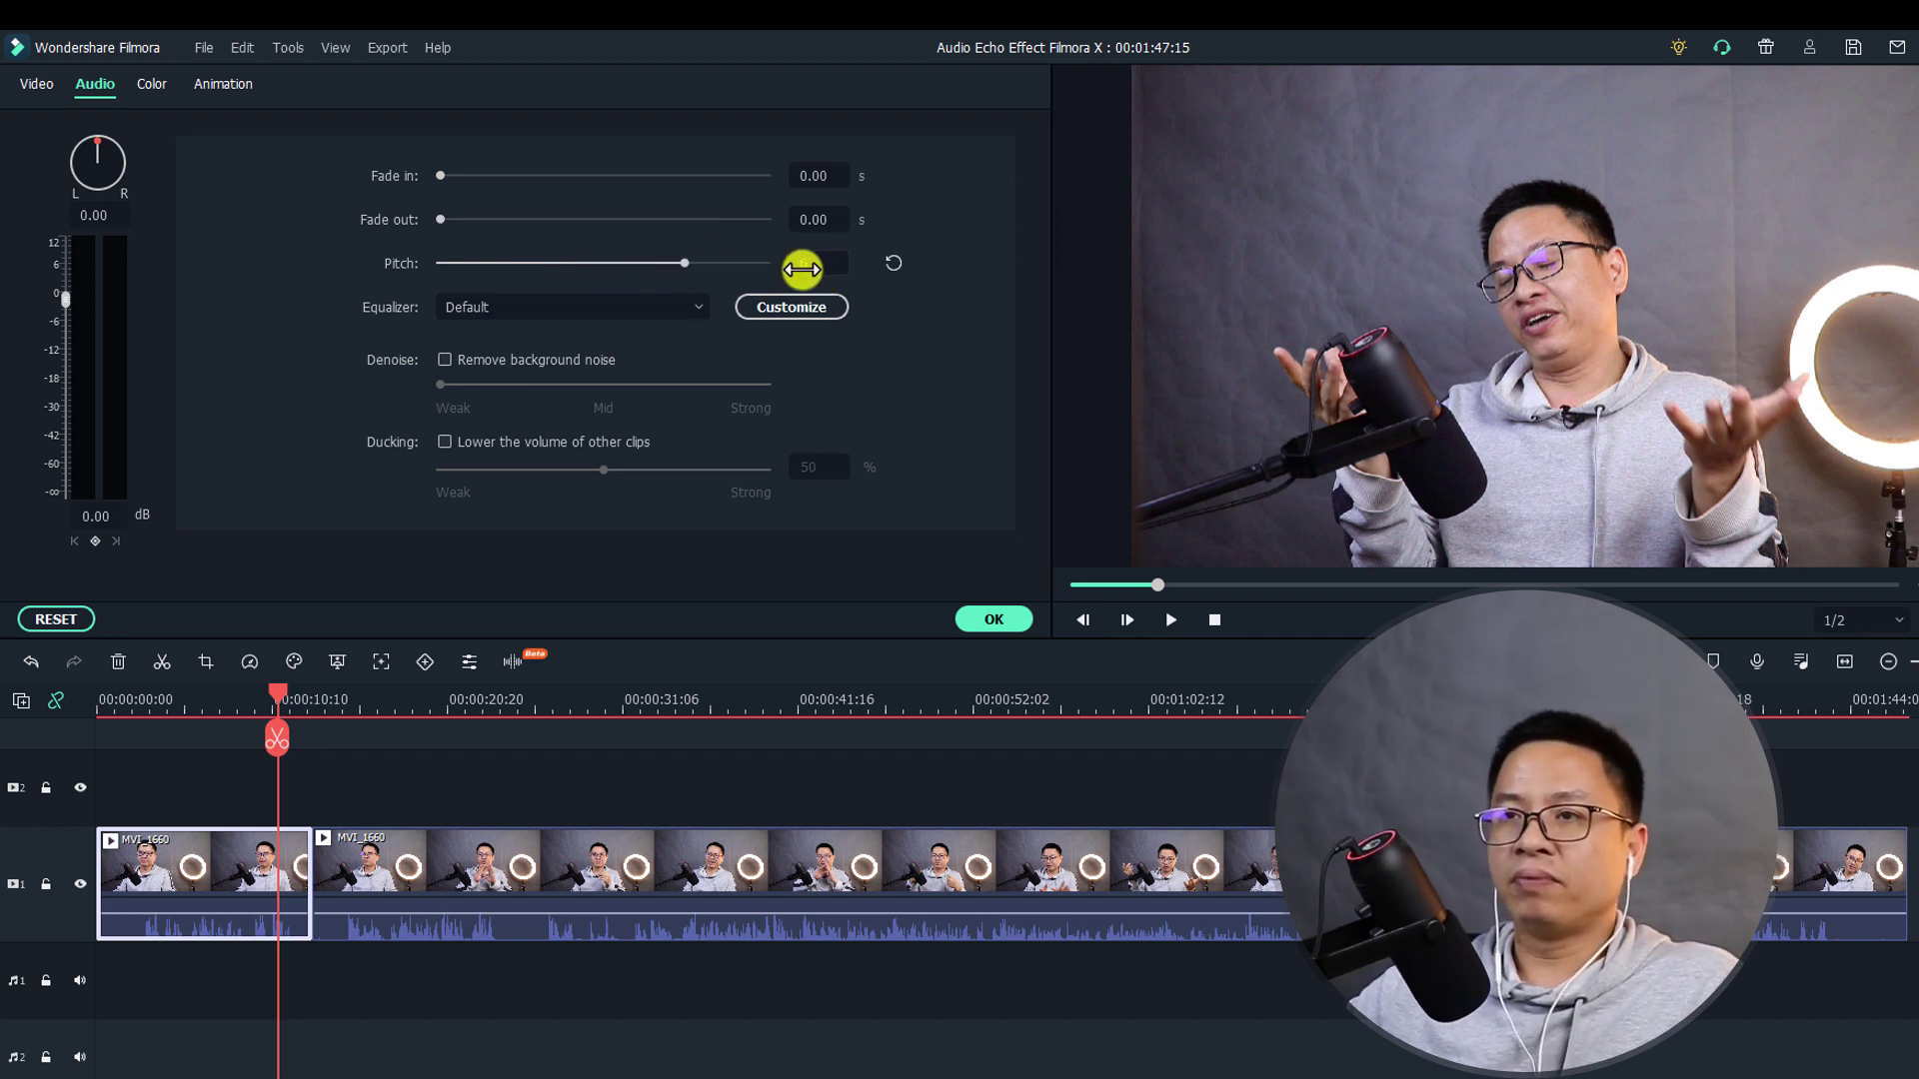
pyautogui.click(121, 699)
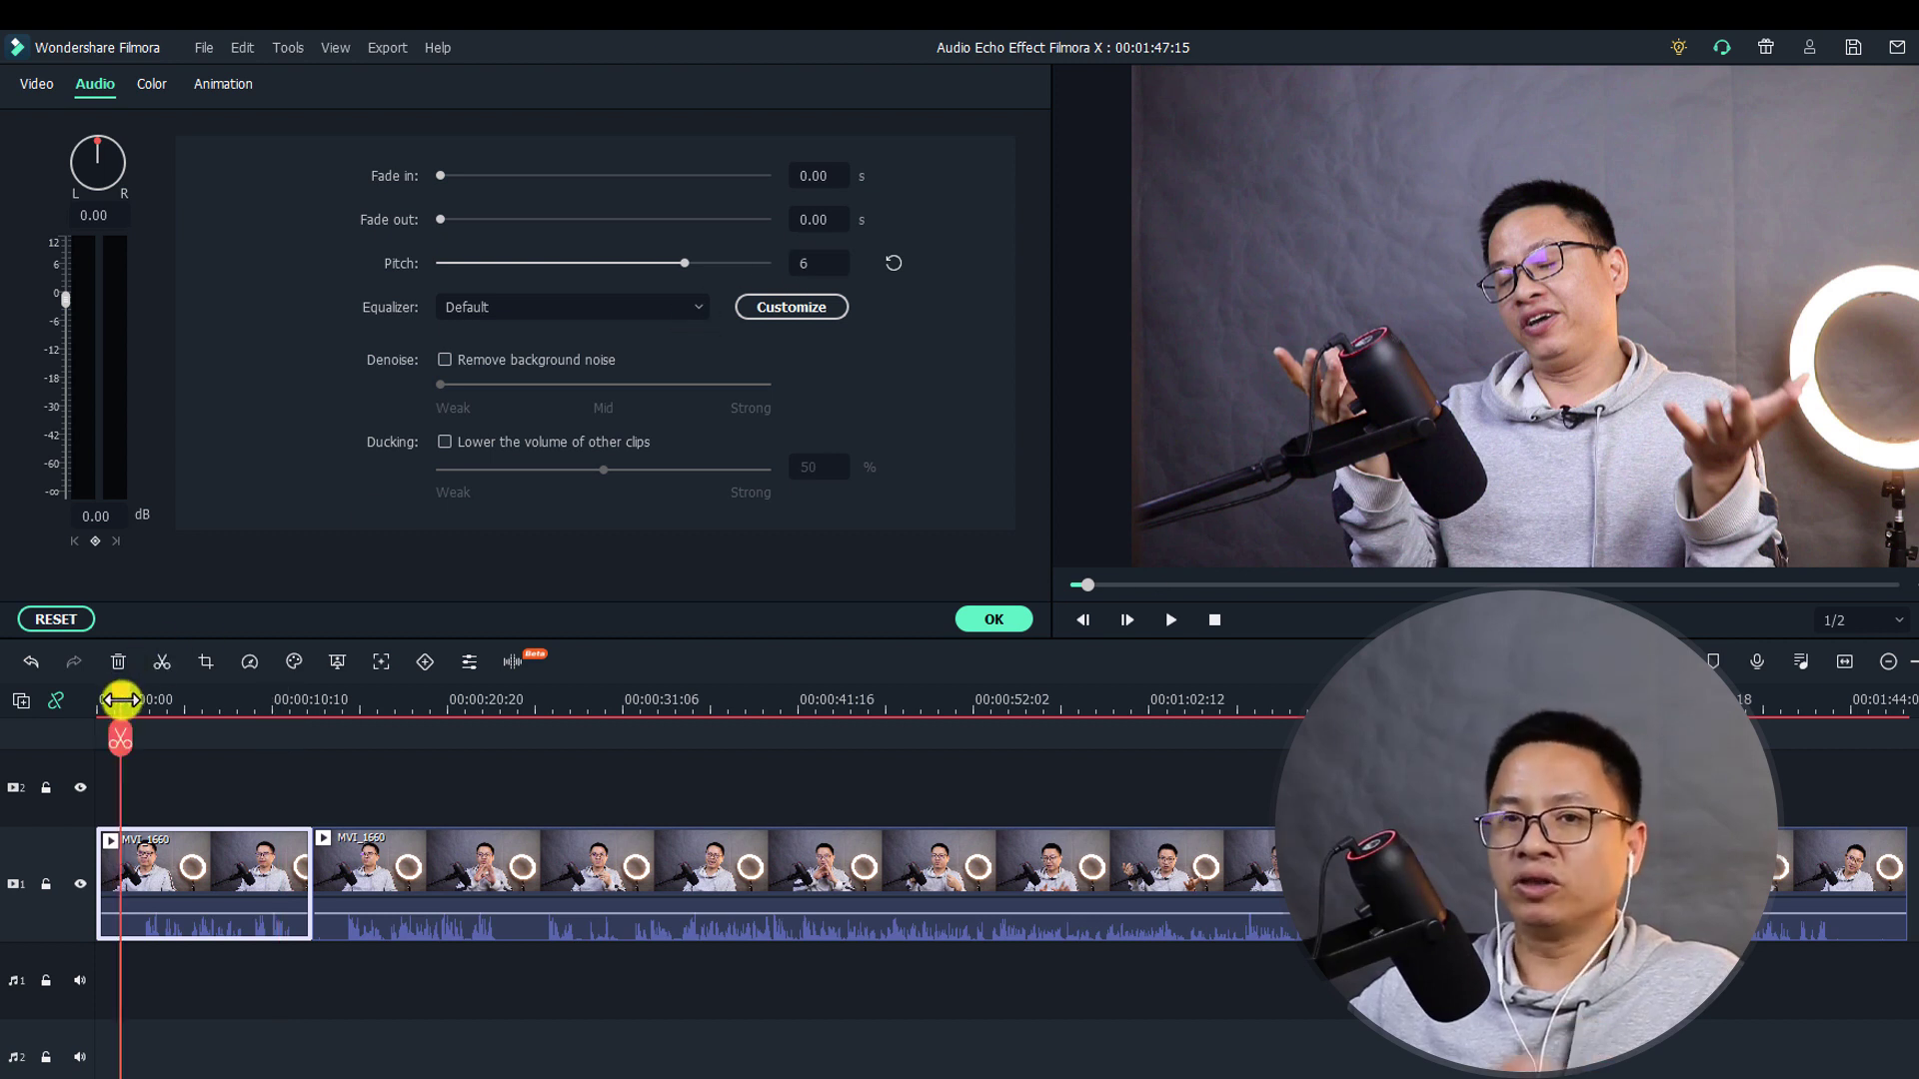
pyautogui.press('space')
pyautogui.scroll(-1, 292, 1011)
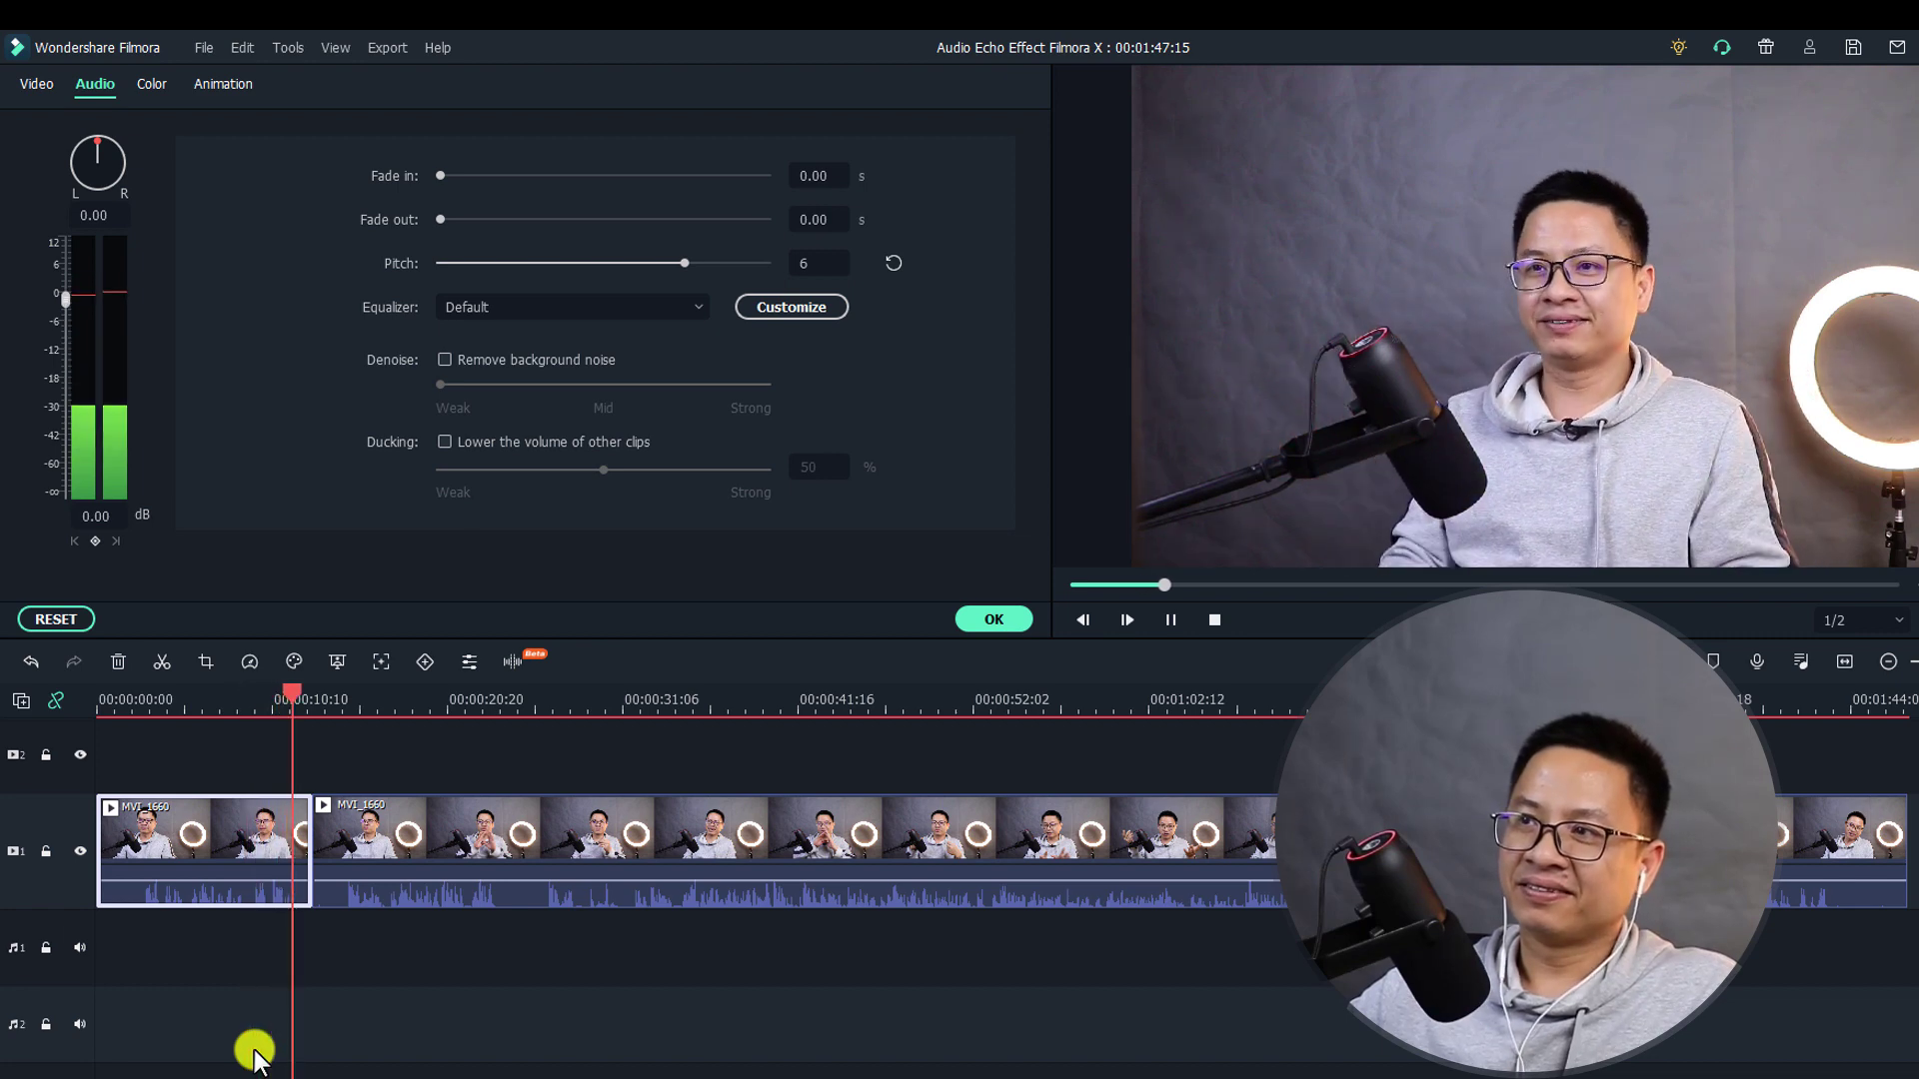
pyautogui.press('space')
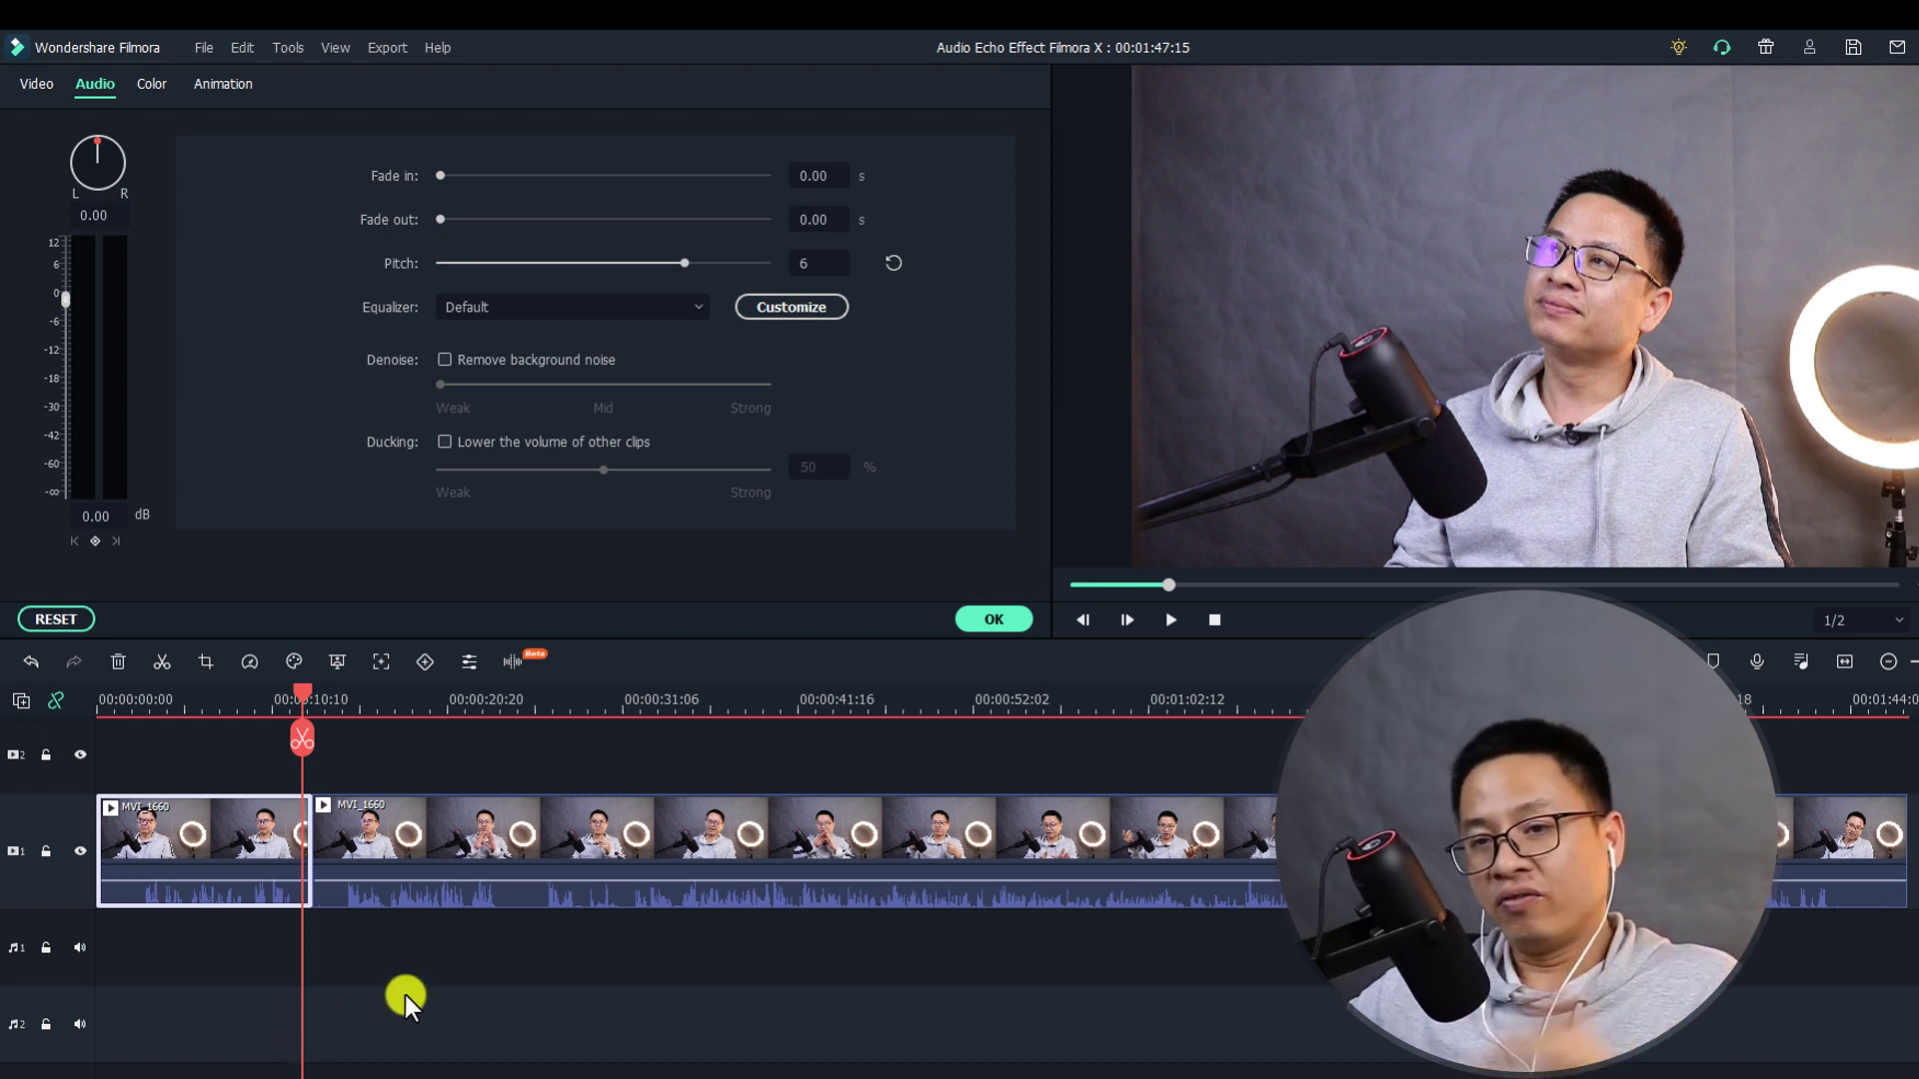
# - Select the second MVI_1660 segment and play its opening sentences to find where to cut
pyautogui.click(454, 834)
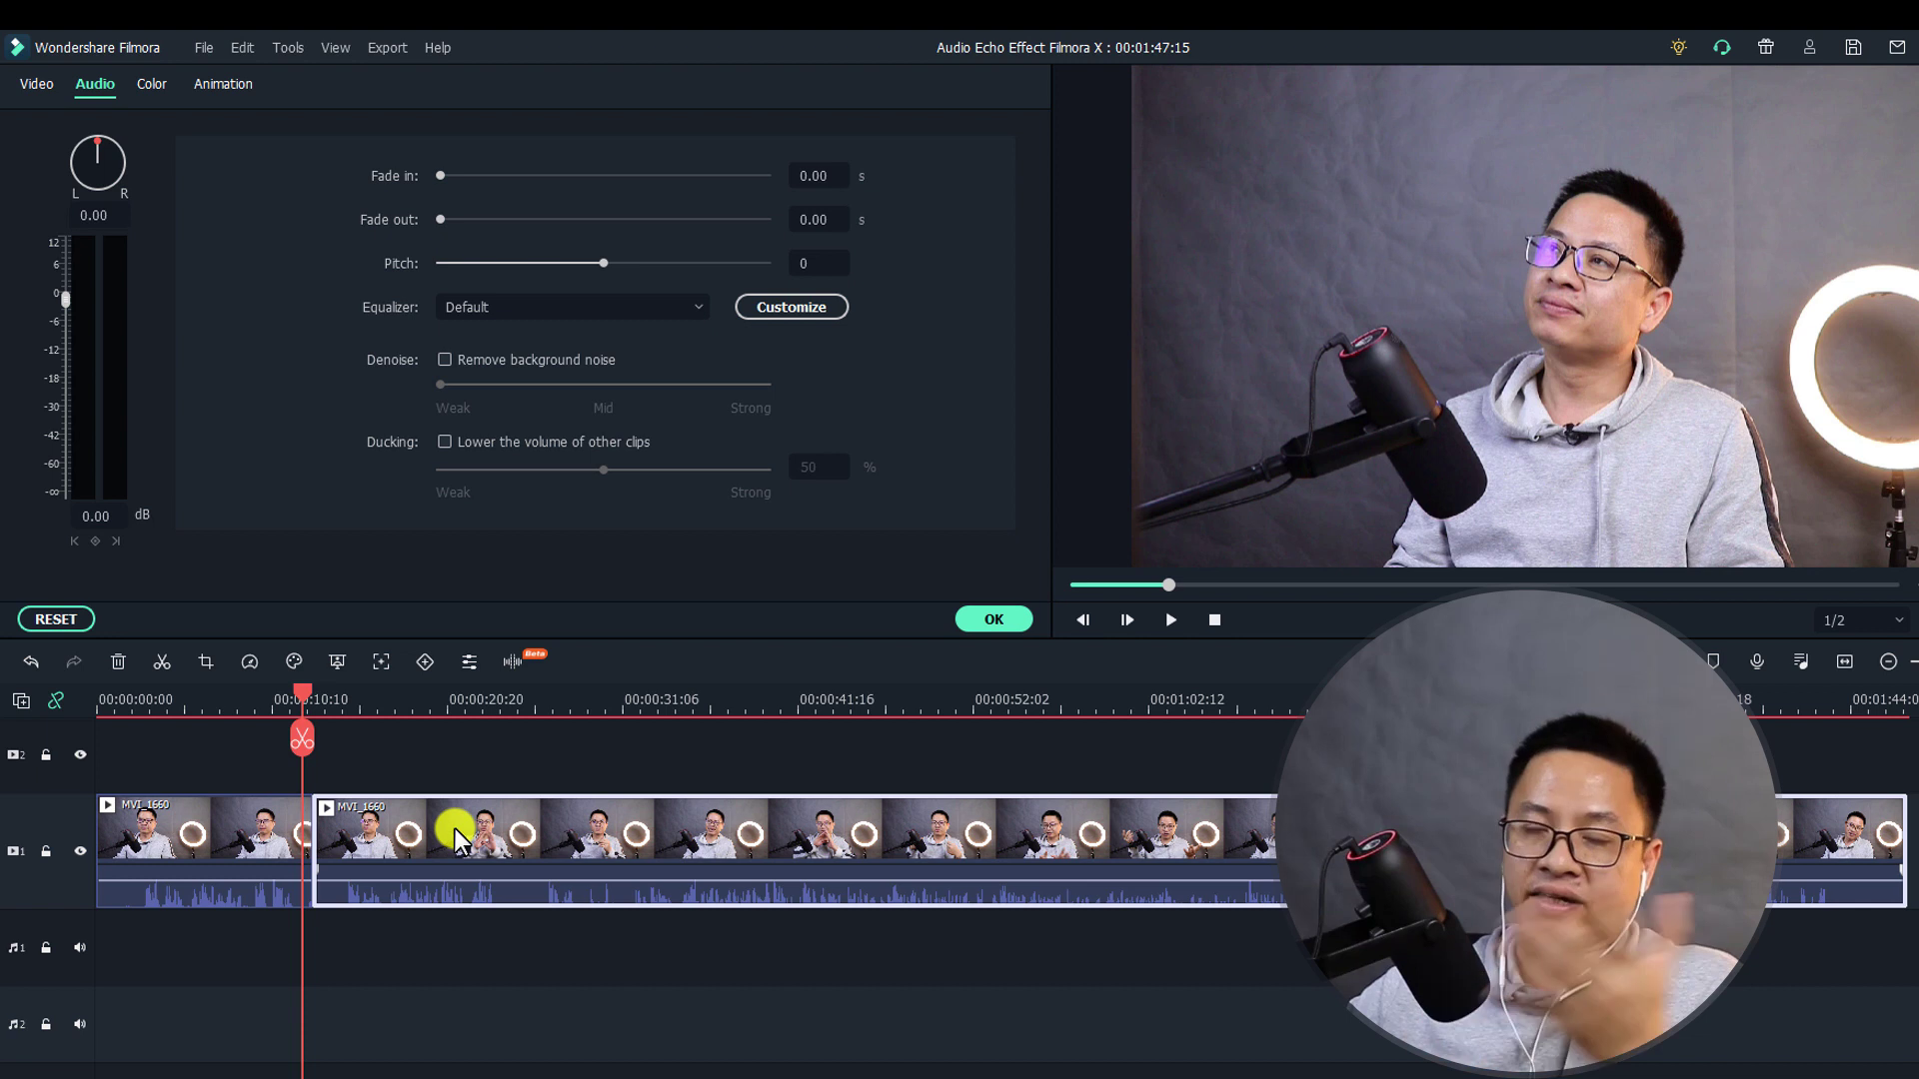
pyautogui.click(452, 834)
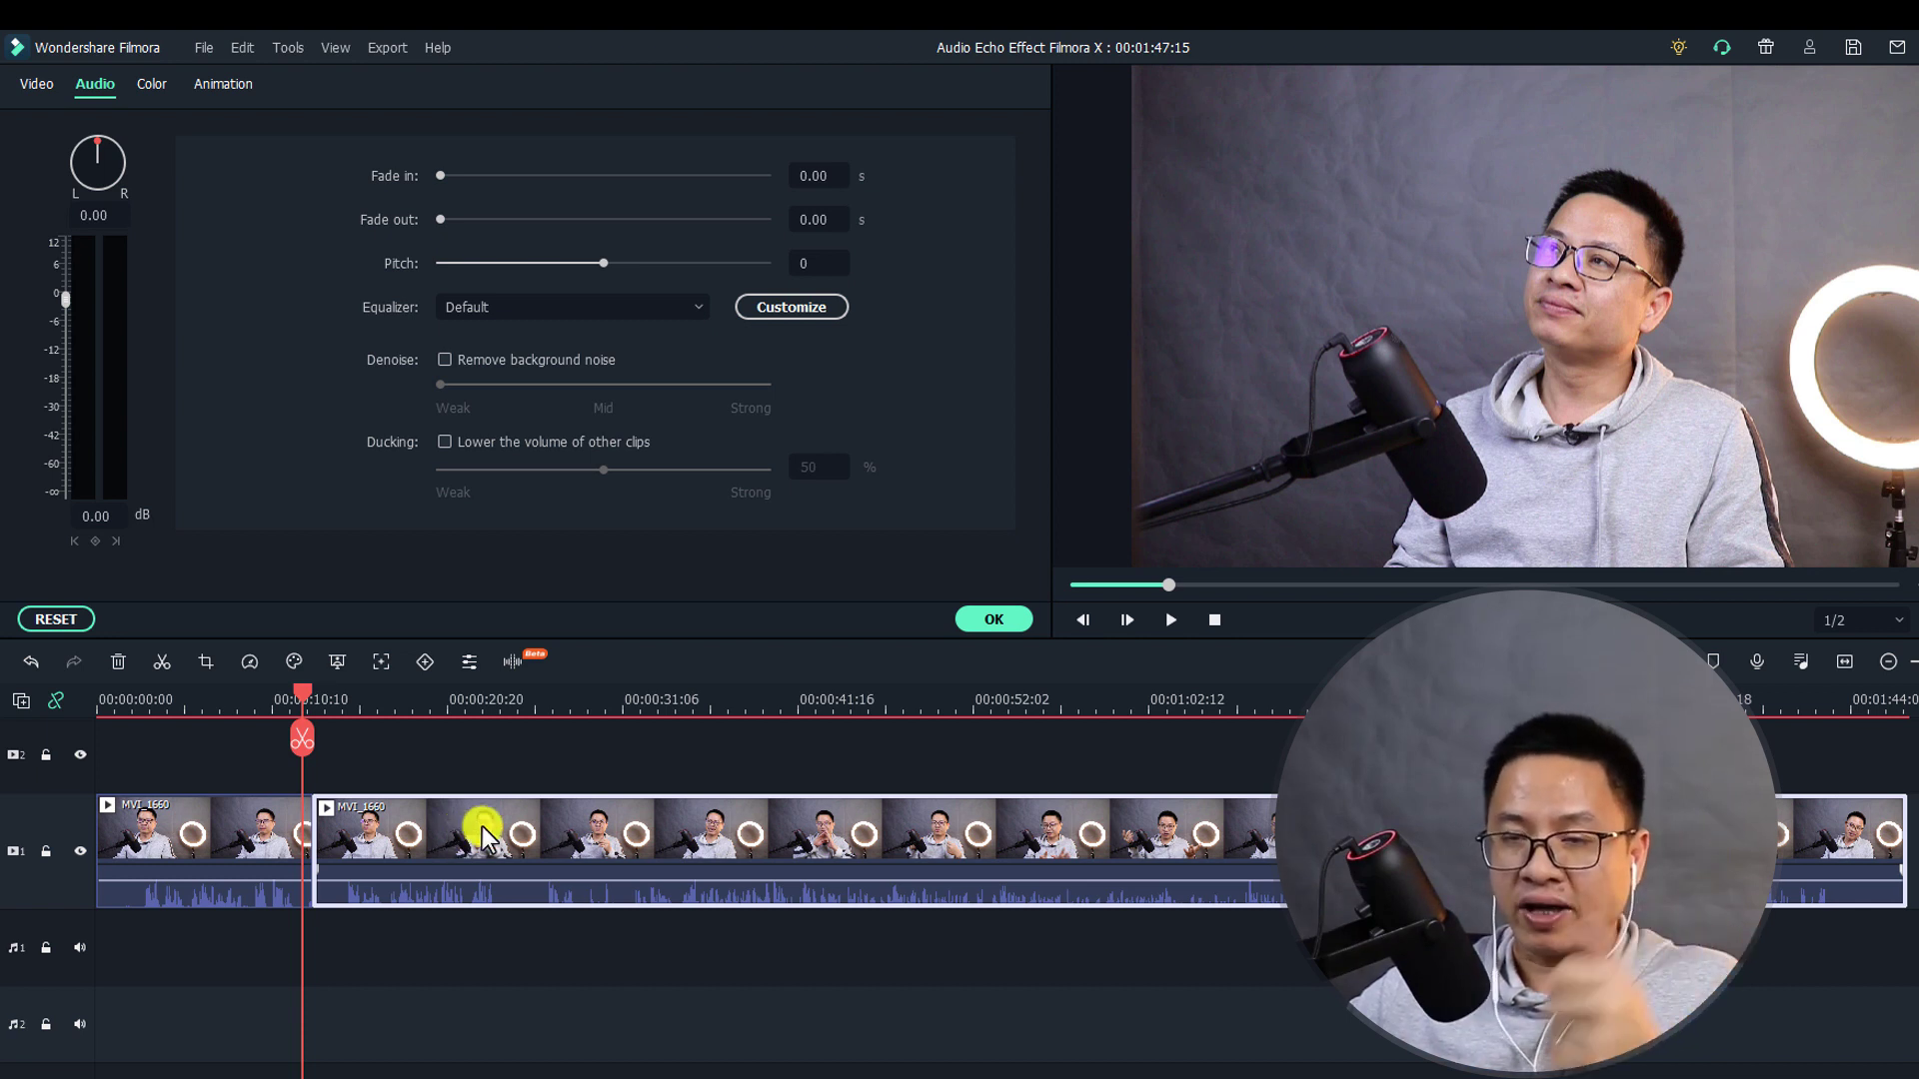
pyautogui.moveTo(447, 697); pyautogui.dragTo(517, 735)
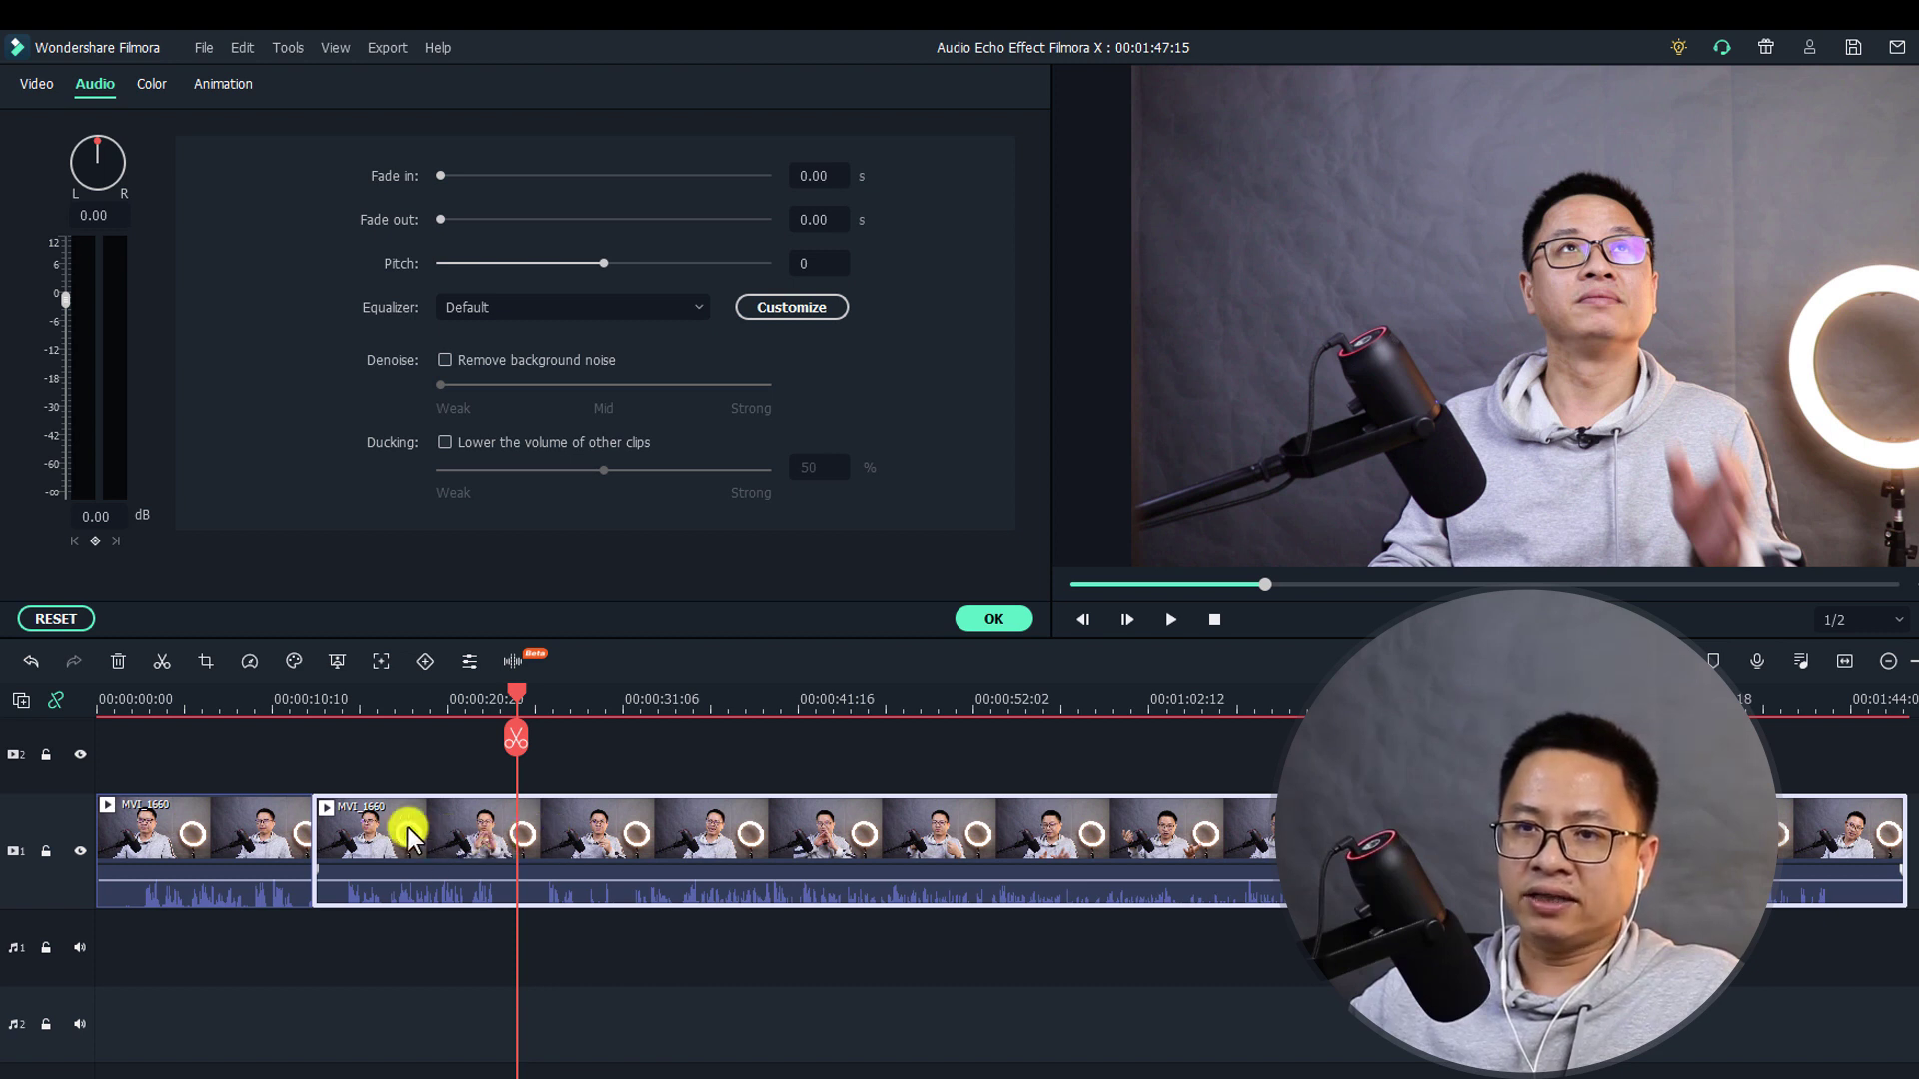
pyautogui.click(348, 703)
pyautogui.press('space')
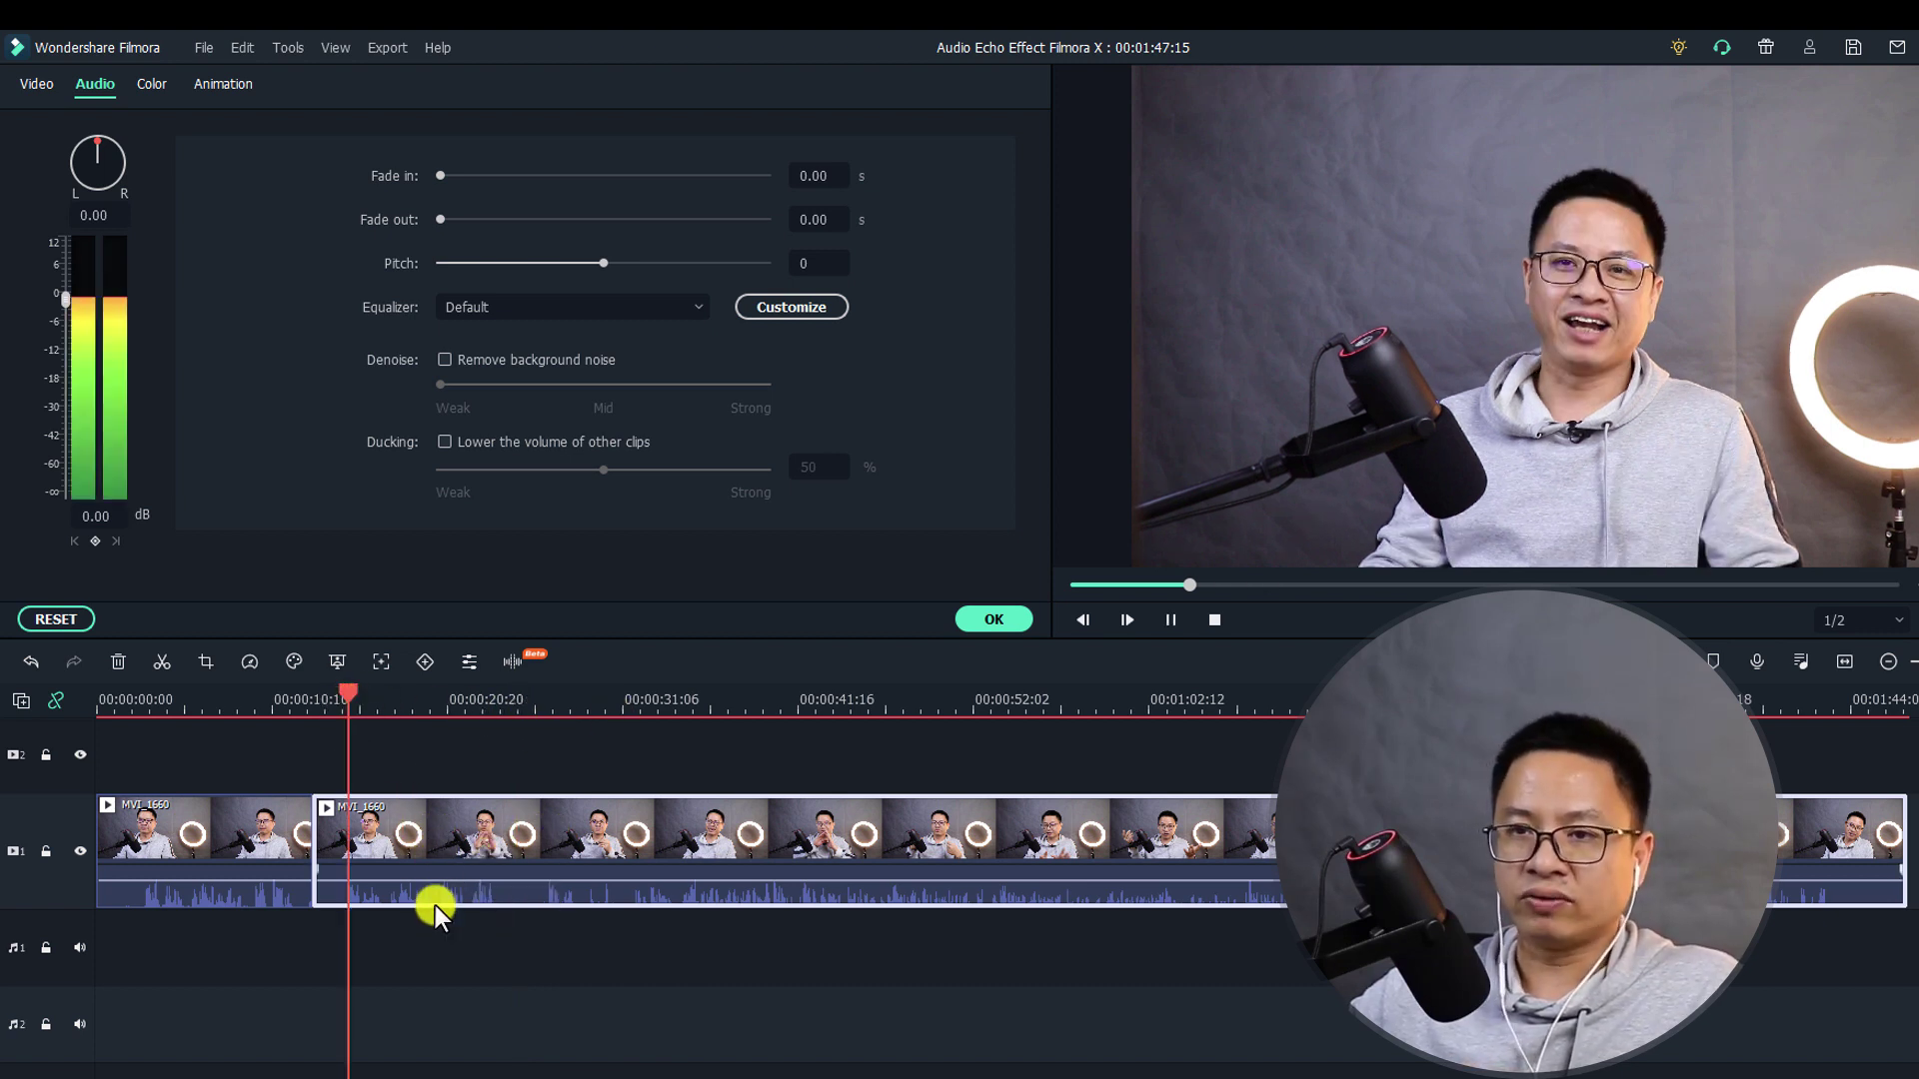
pyautogui.scroll(-1, 440, 905)
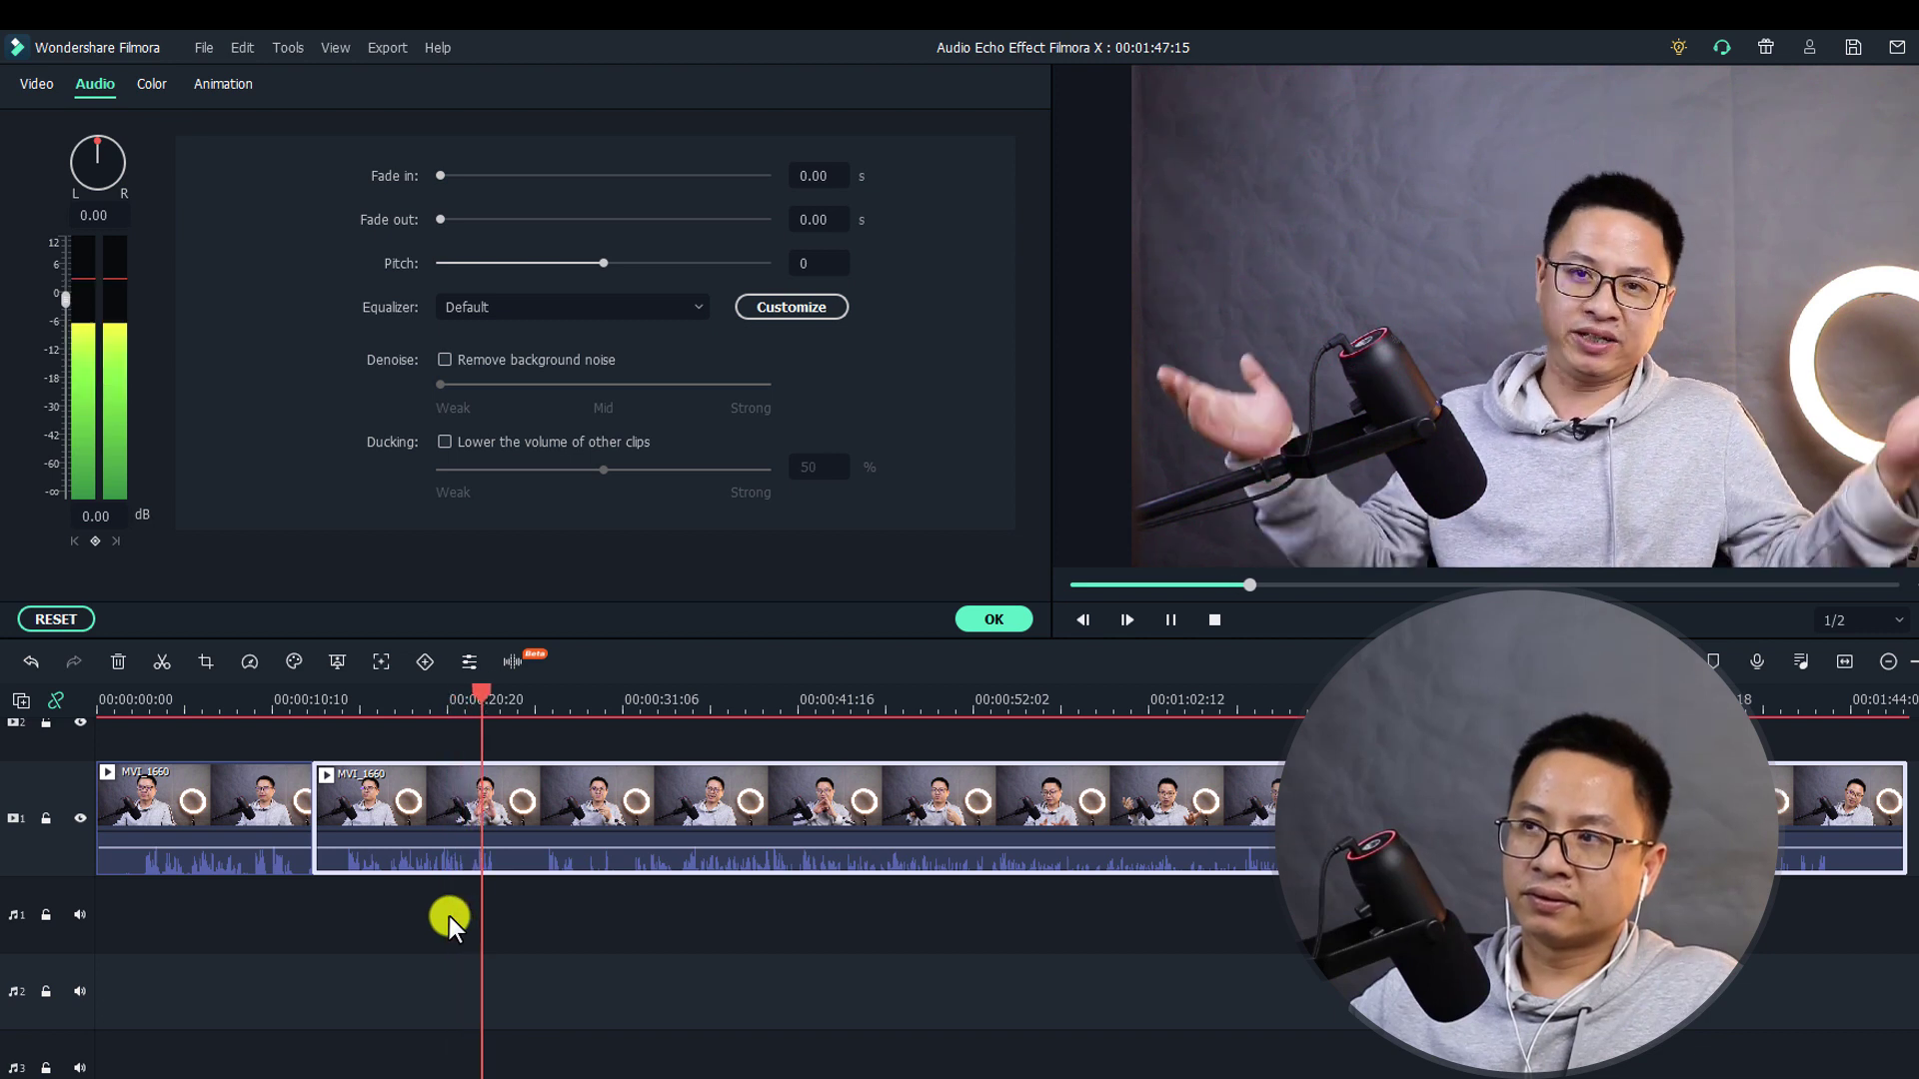
pyautogui.press('space')
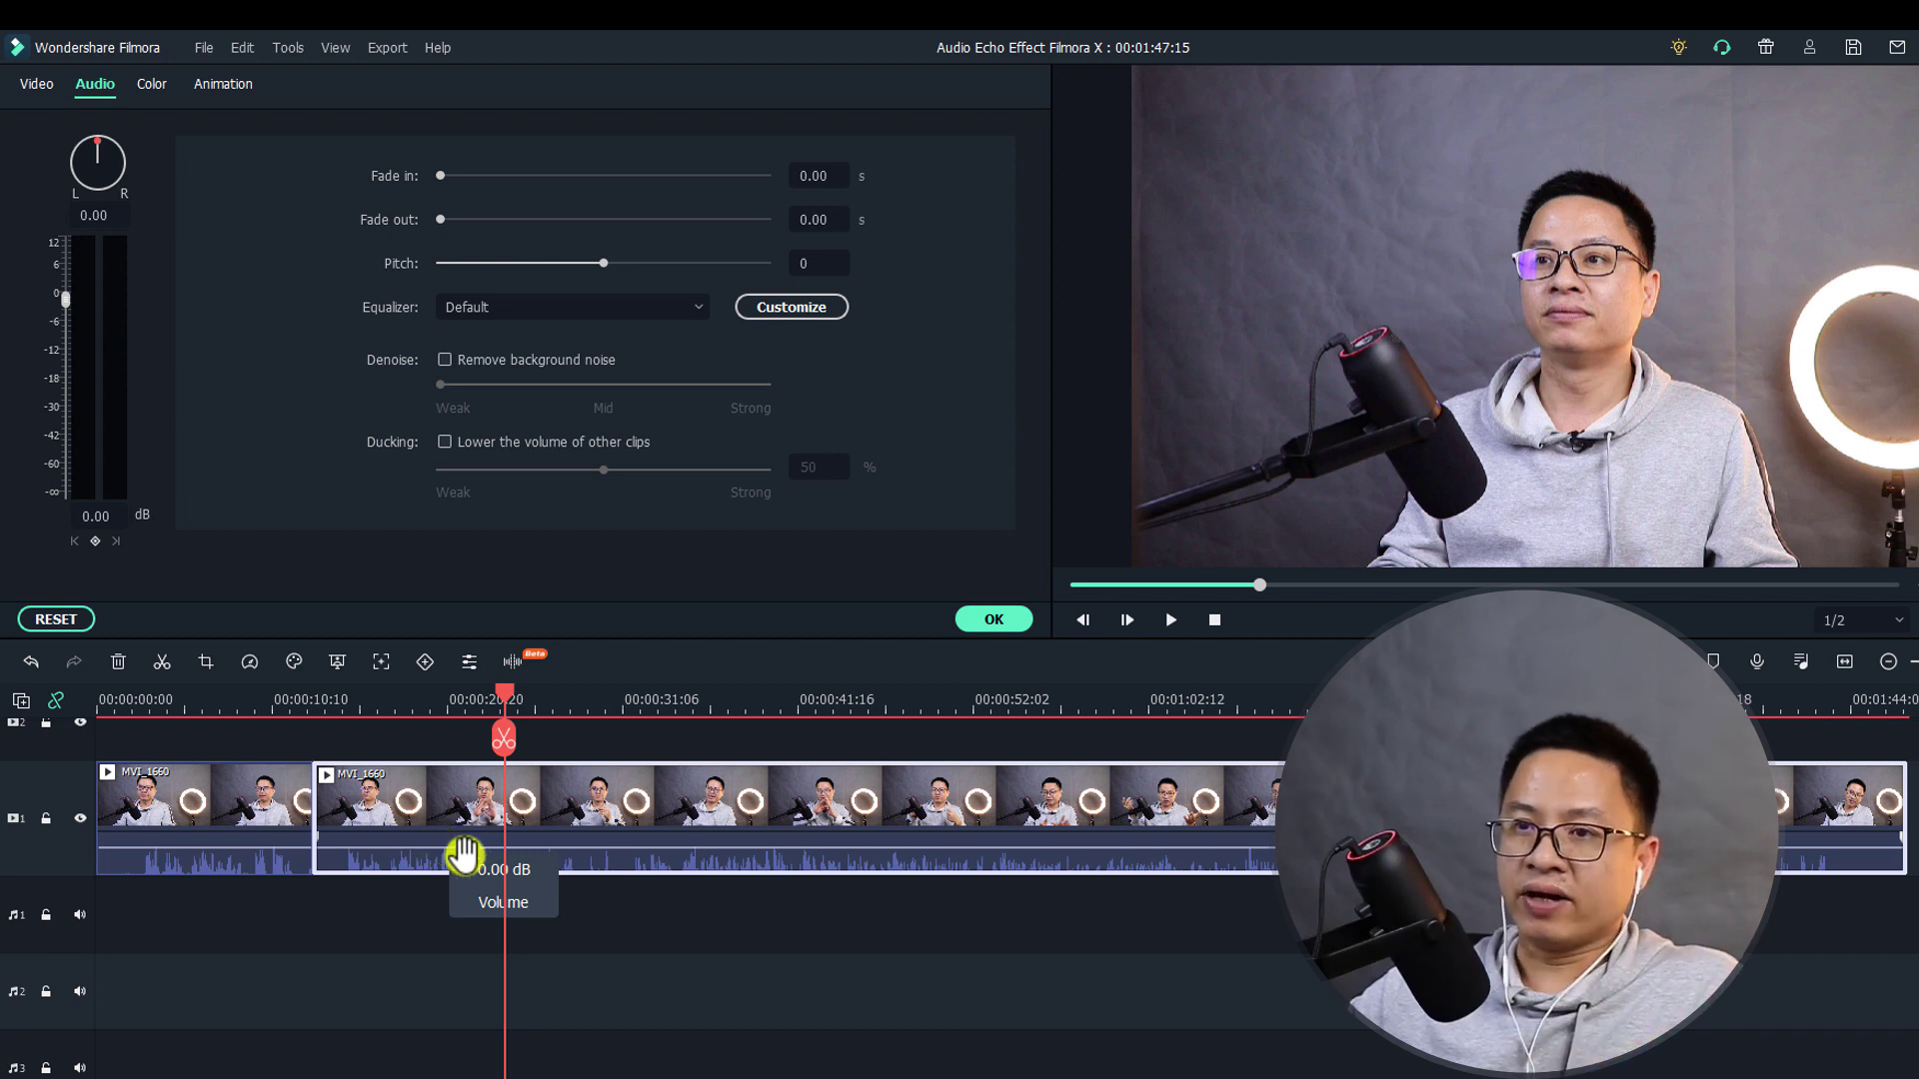
# - Split the second MVI_1660 segment at the playhead and detach the audio from the resulting middle segment
pyautogui.click(505, 740)
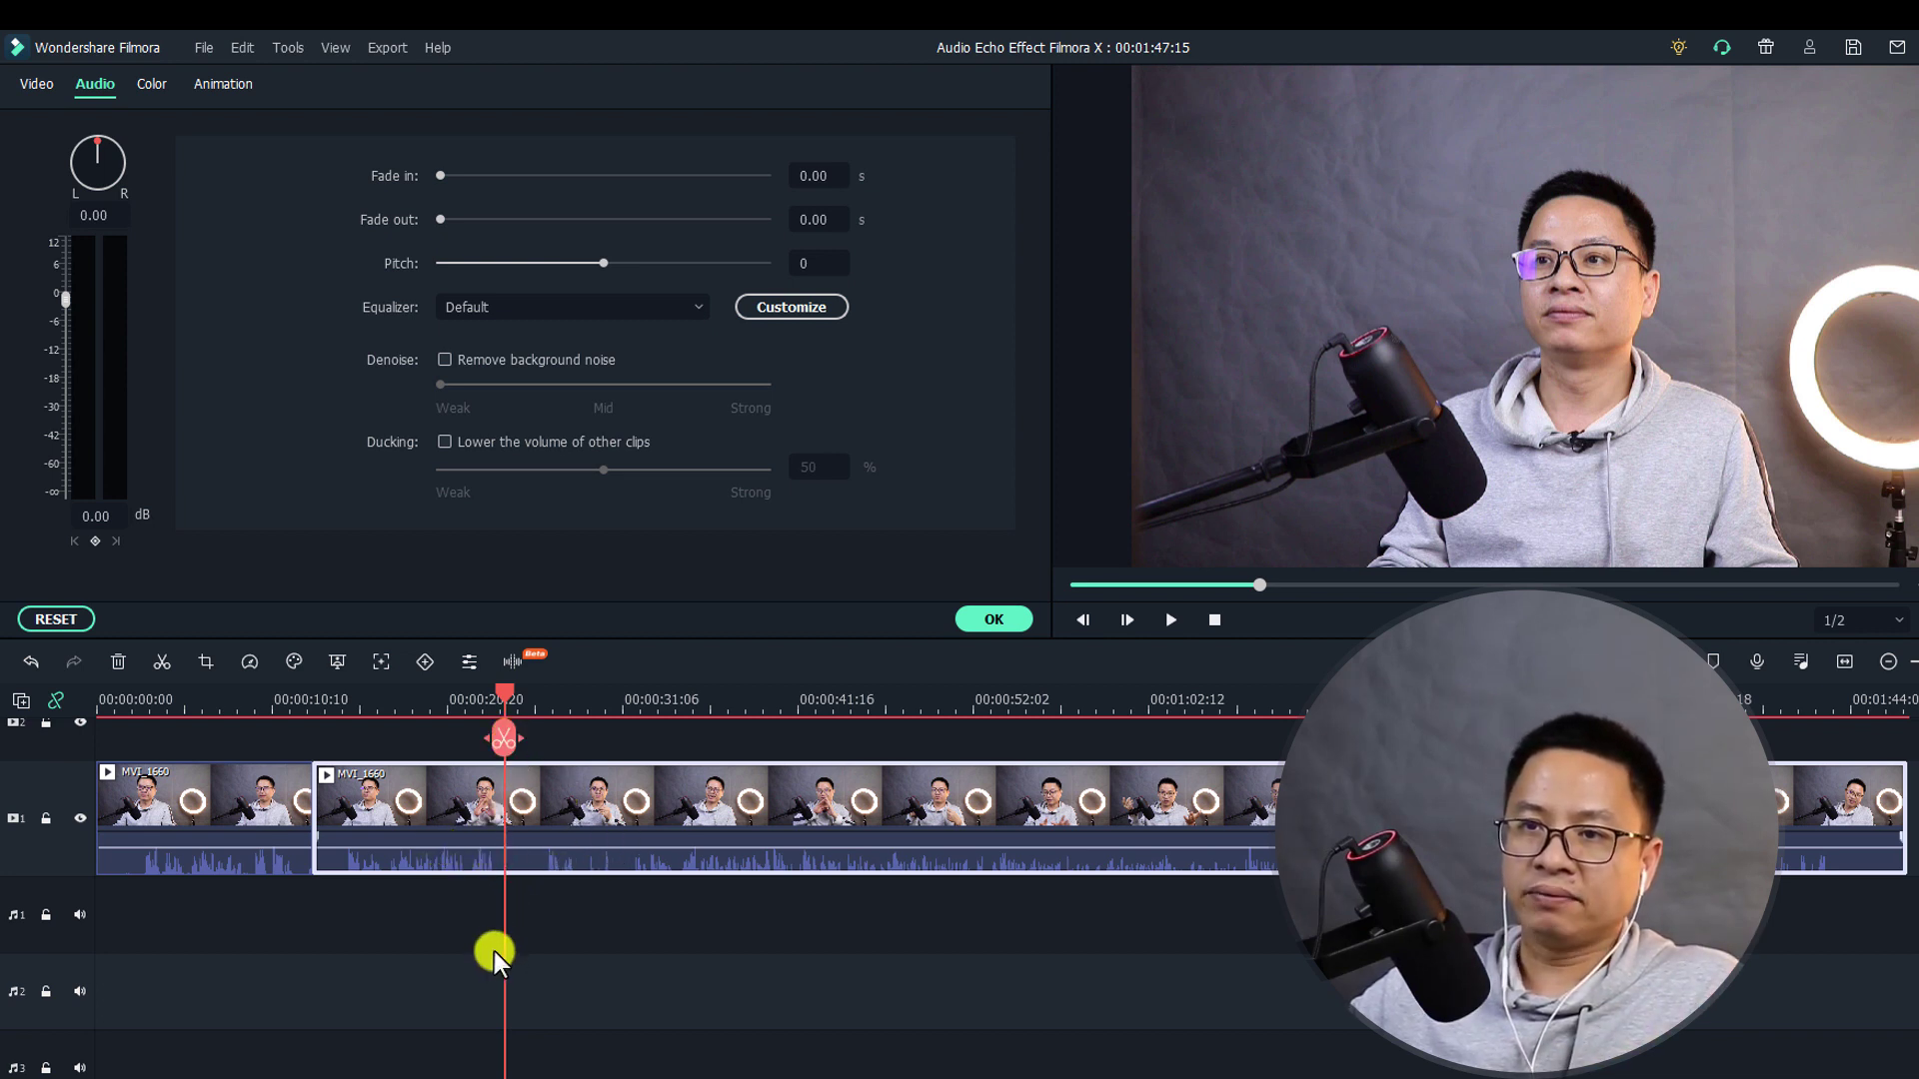
pyautogui.click(397, 799)
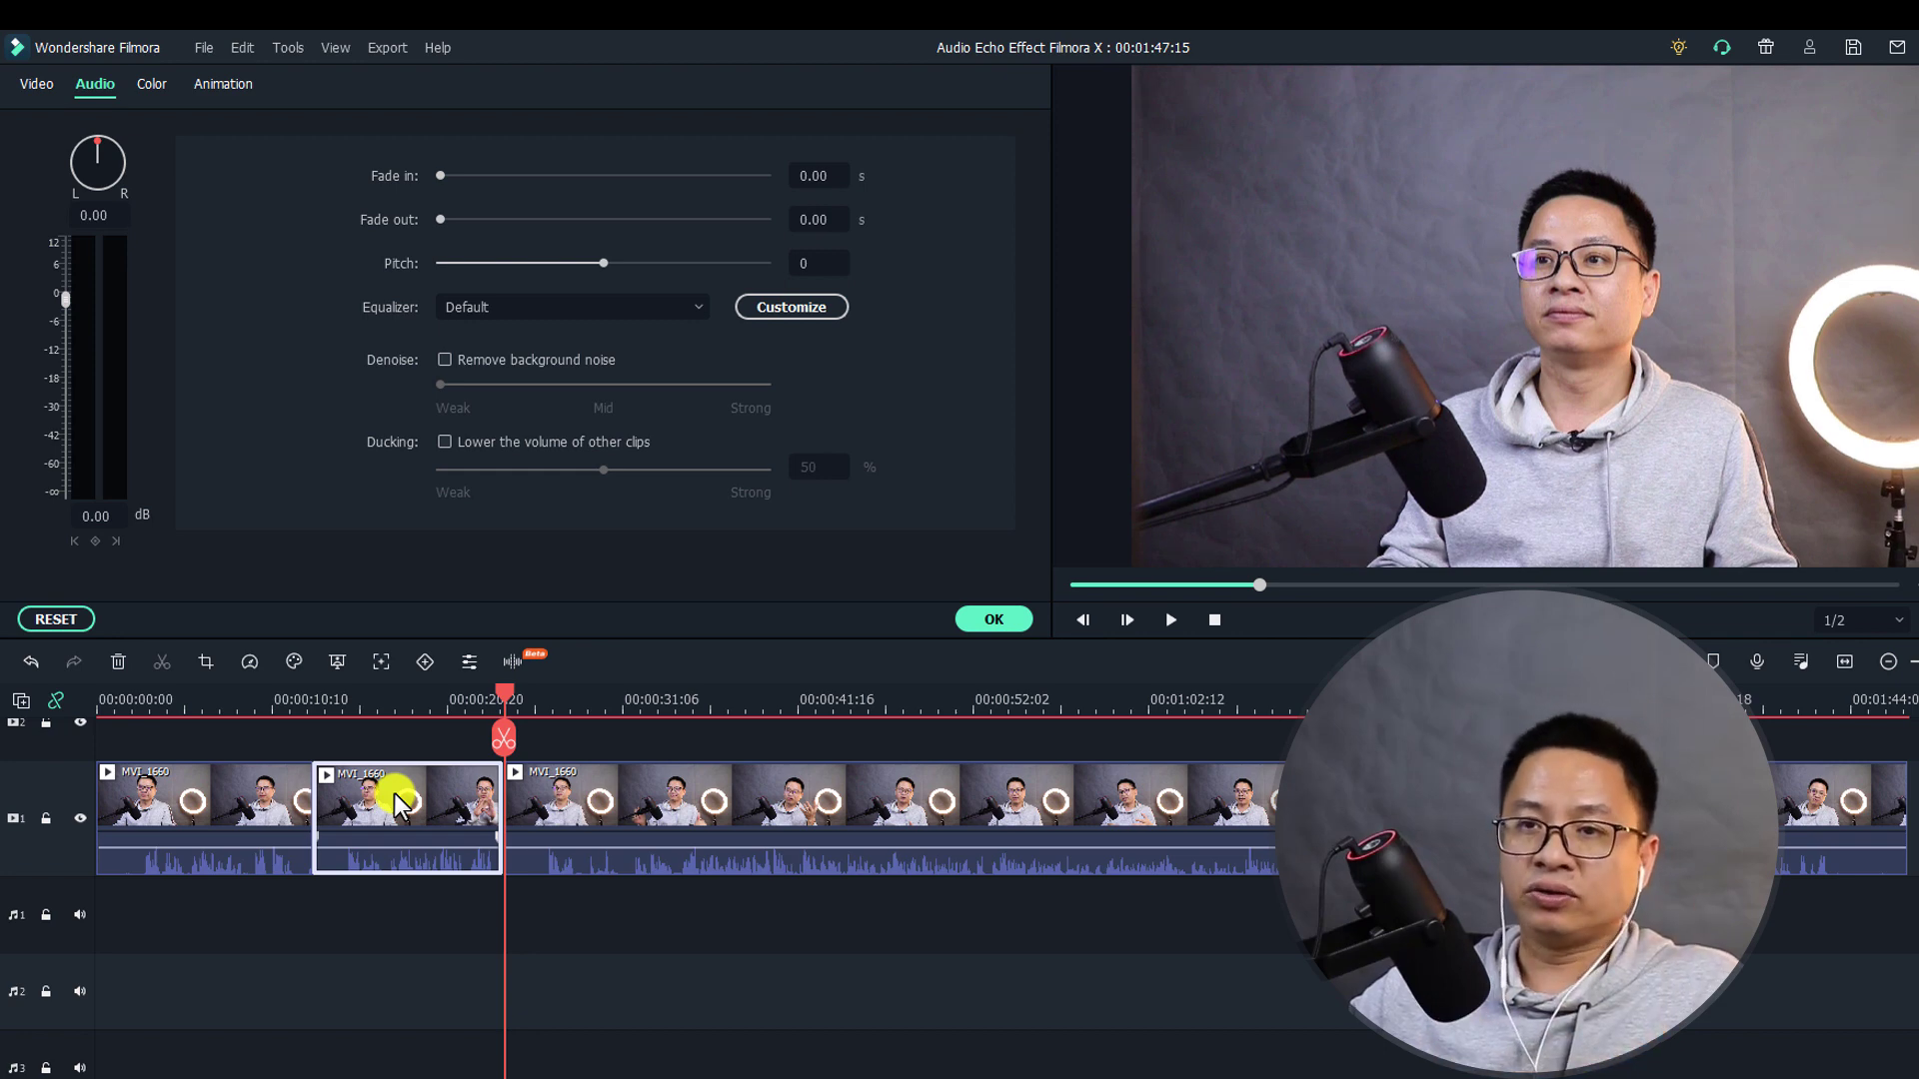
pyautogui.rightClick(394, 792)
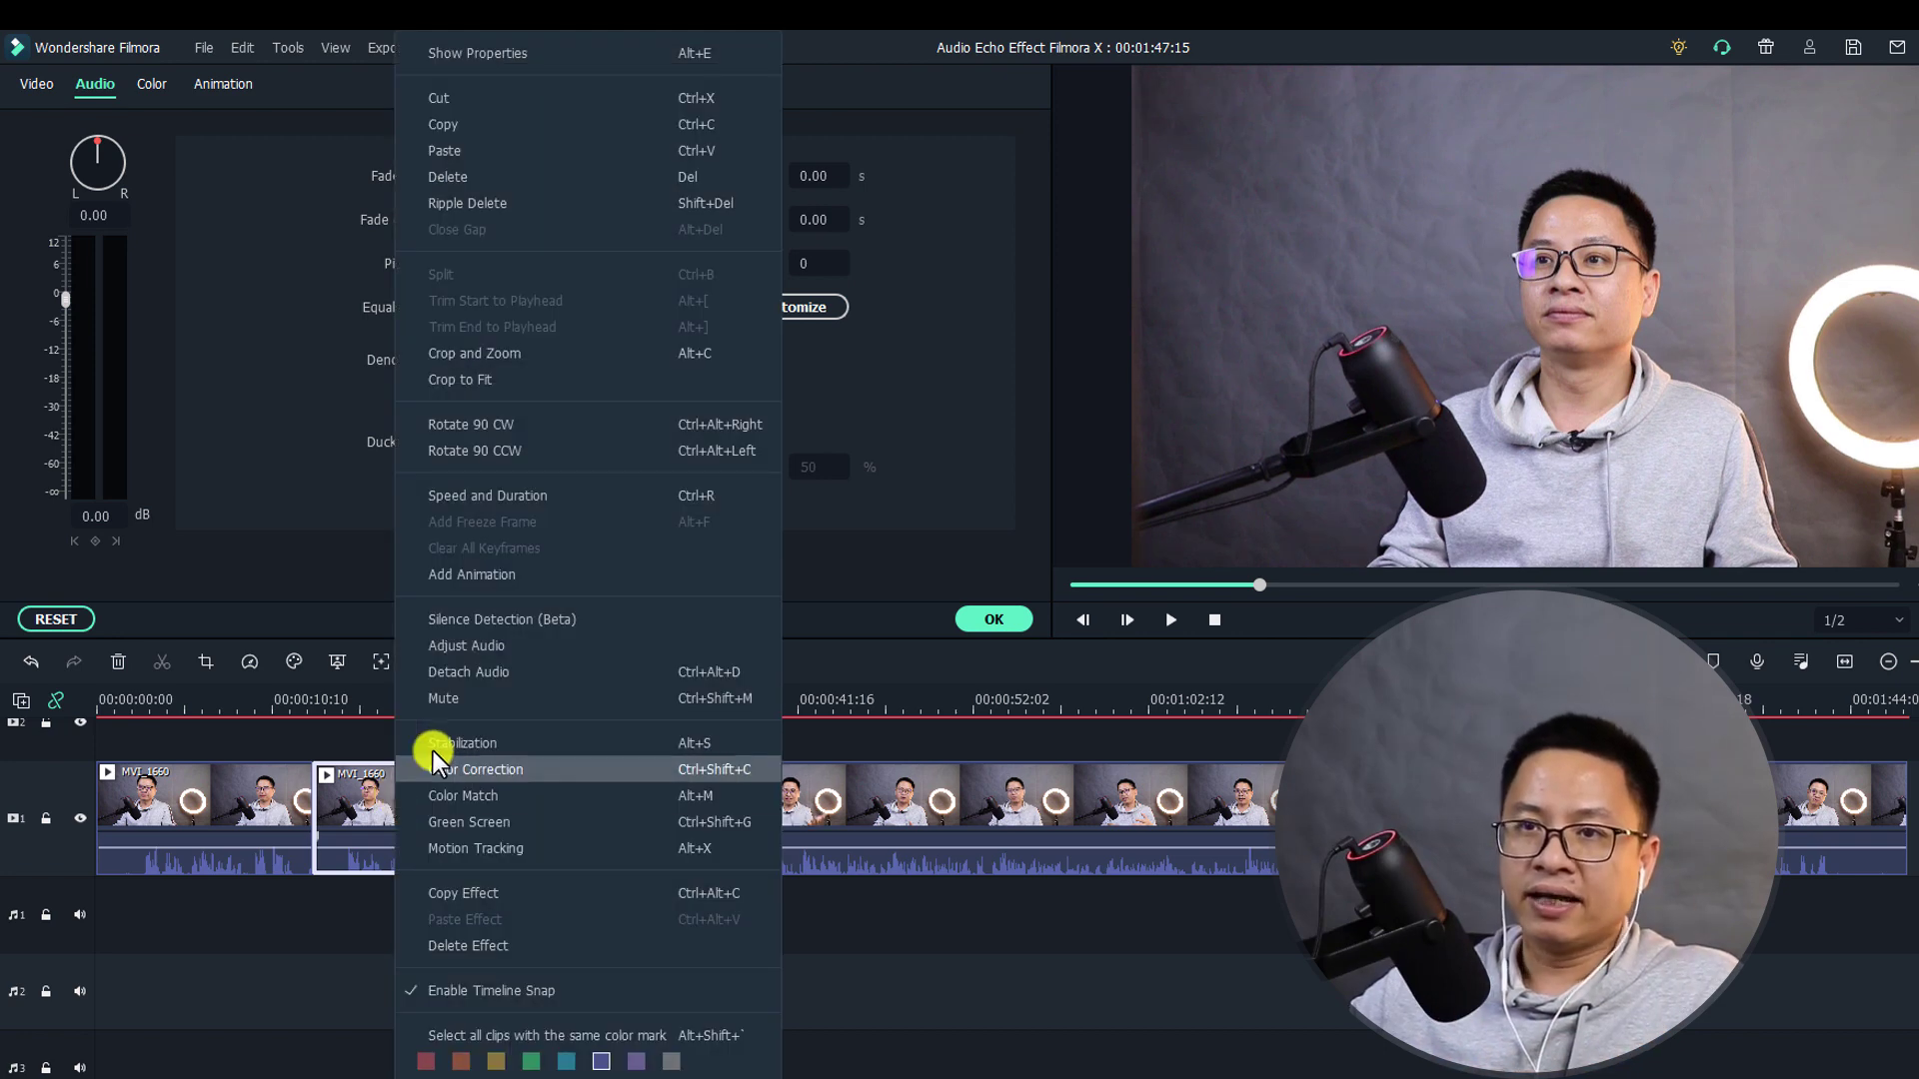
pyautogui.click(442, 672)
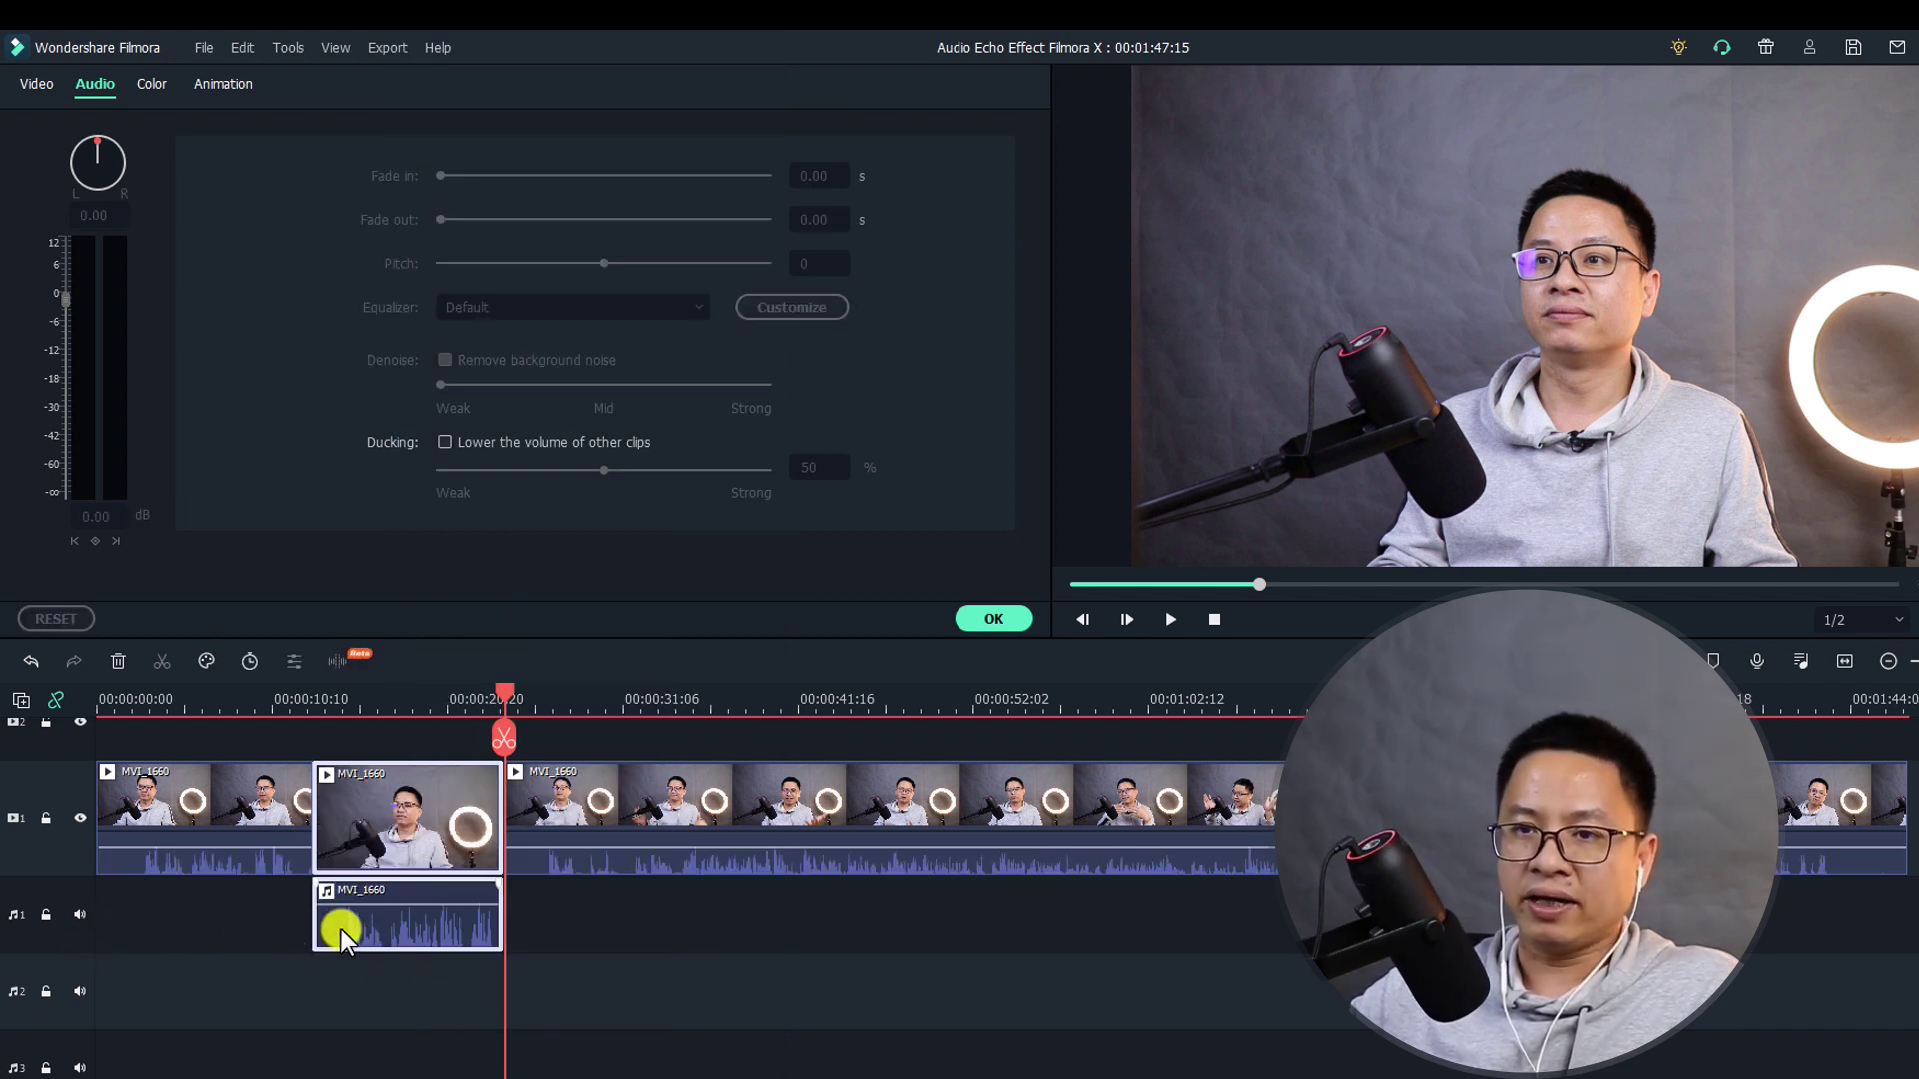
# - Copy the middle segment's detached audio, lock the first audio track and paste the copy directly below it on the second audio track
pyautogui.click(362, 932)
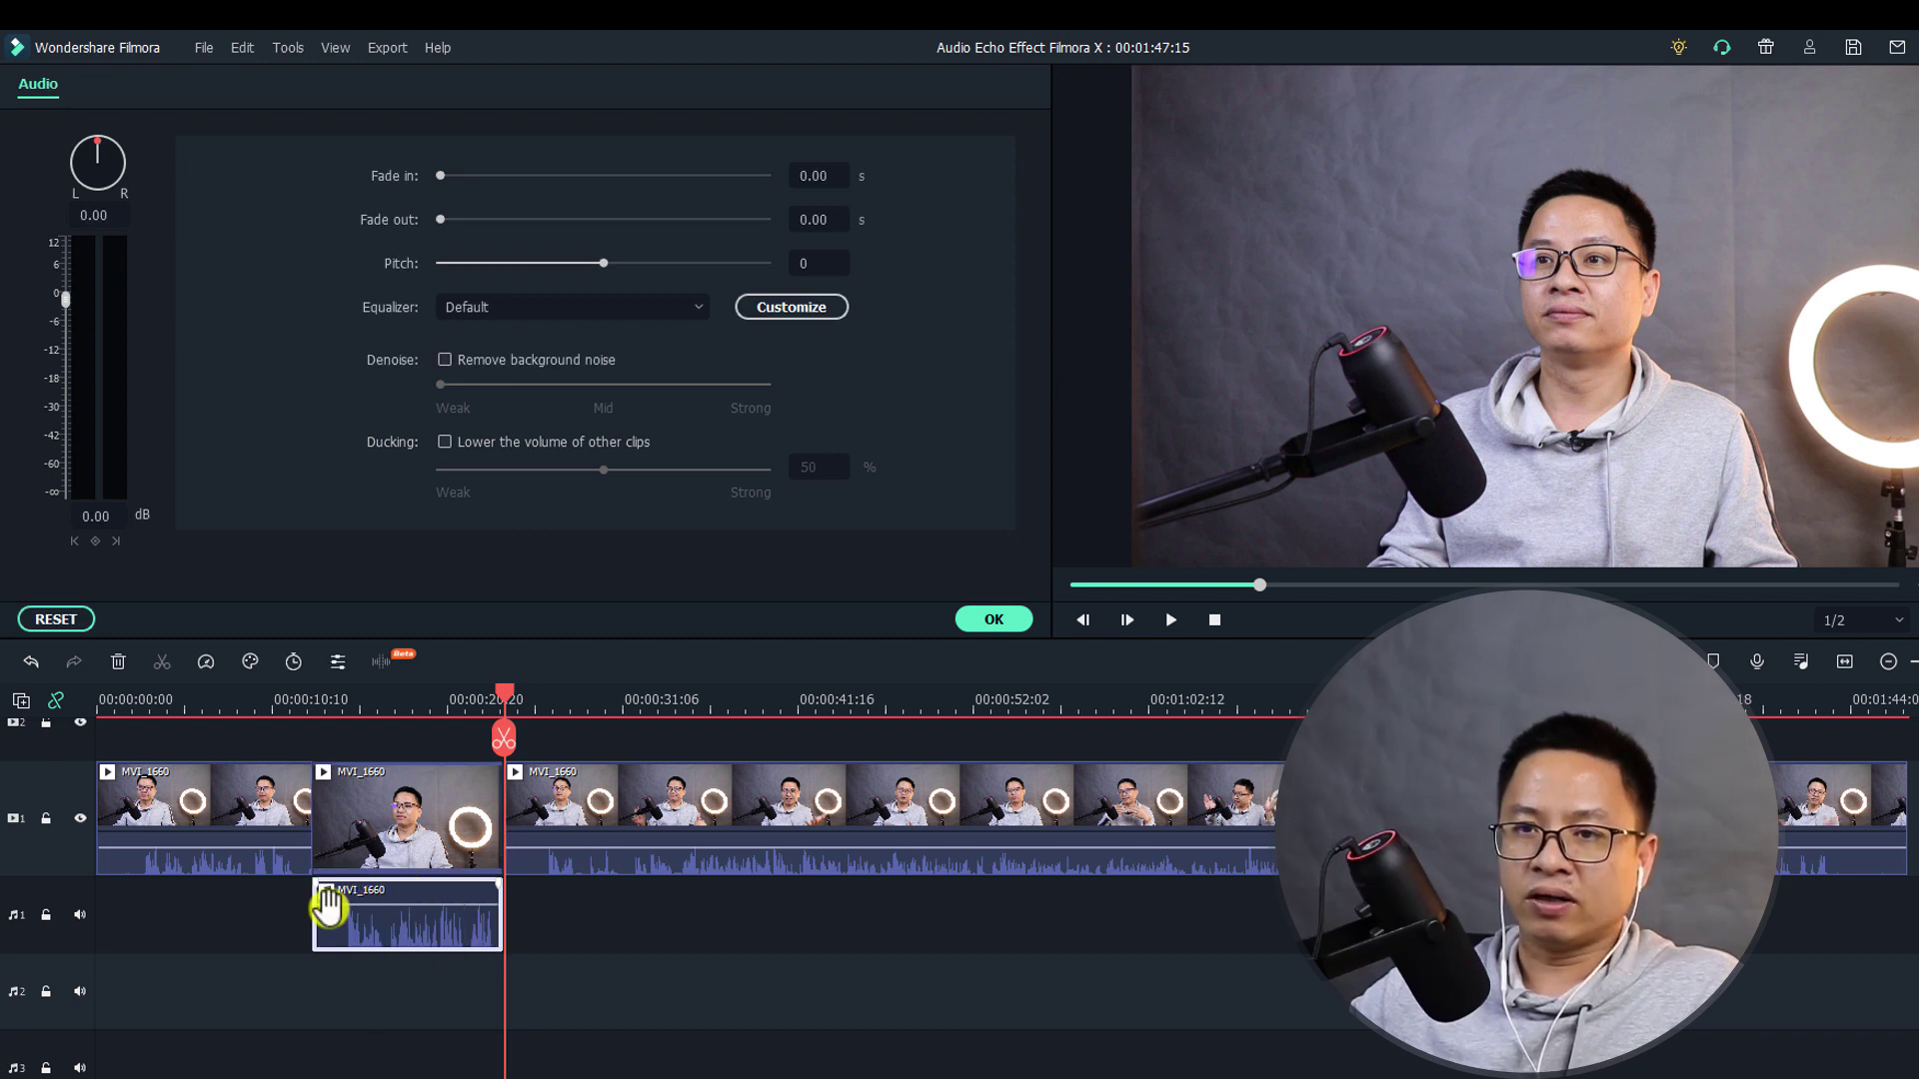
pyautogui.rightClick(421, 922)
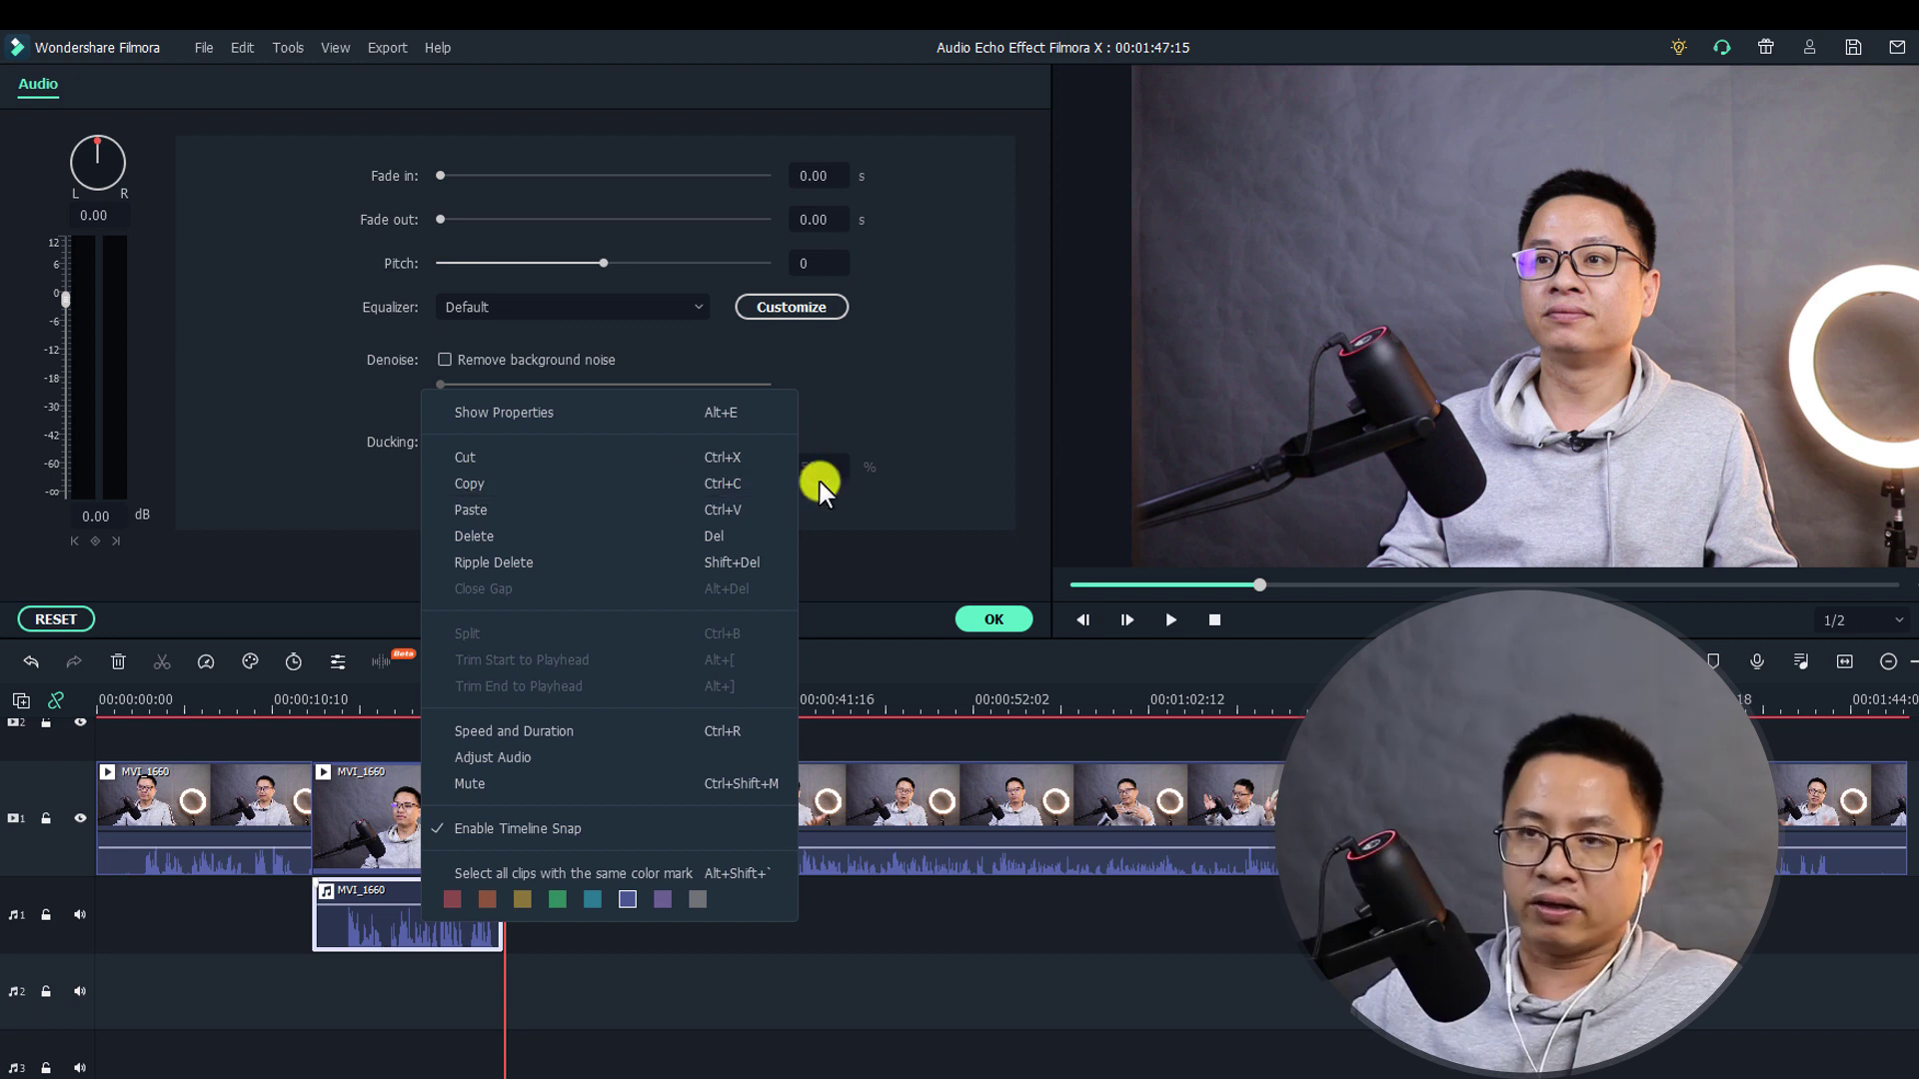
pyautogui.click(560, 487)
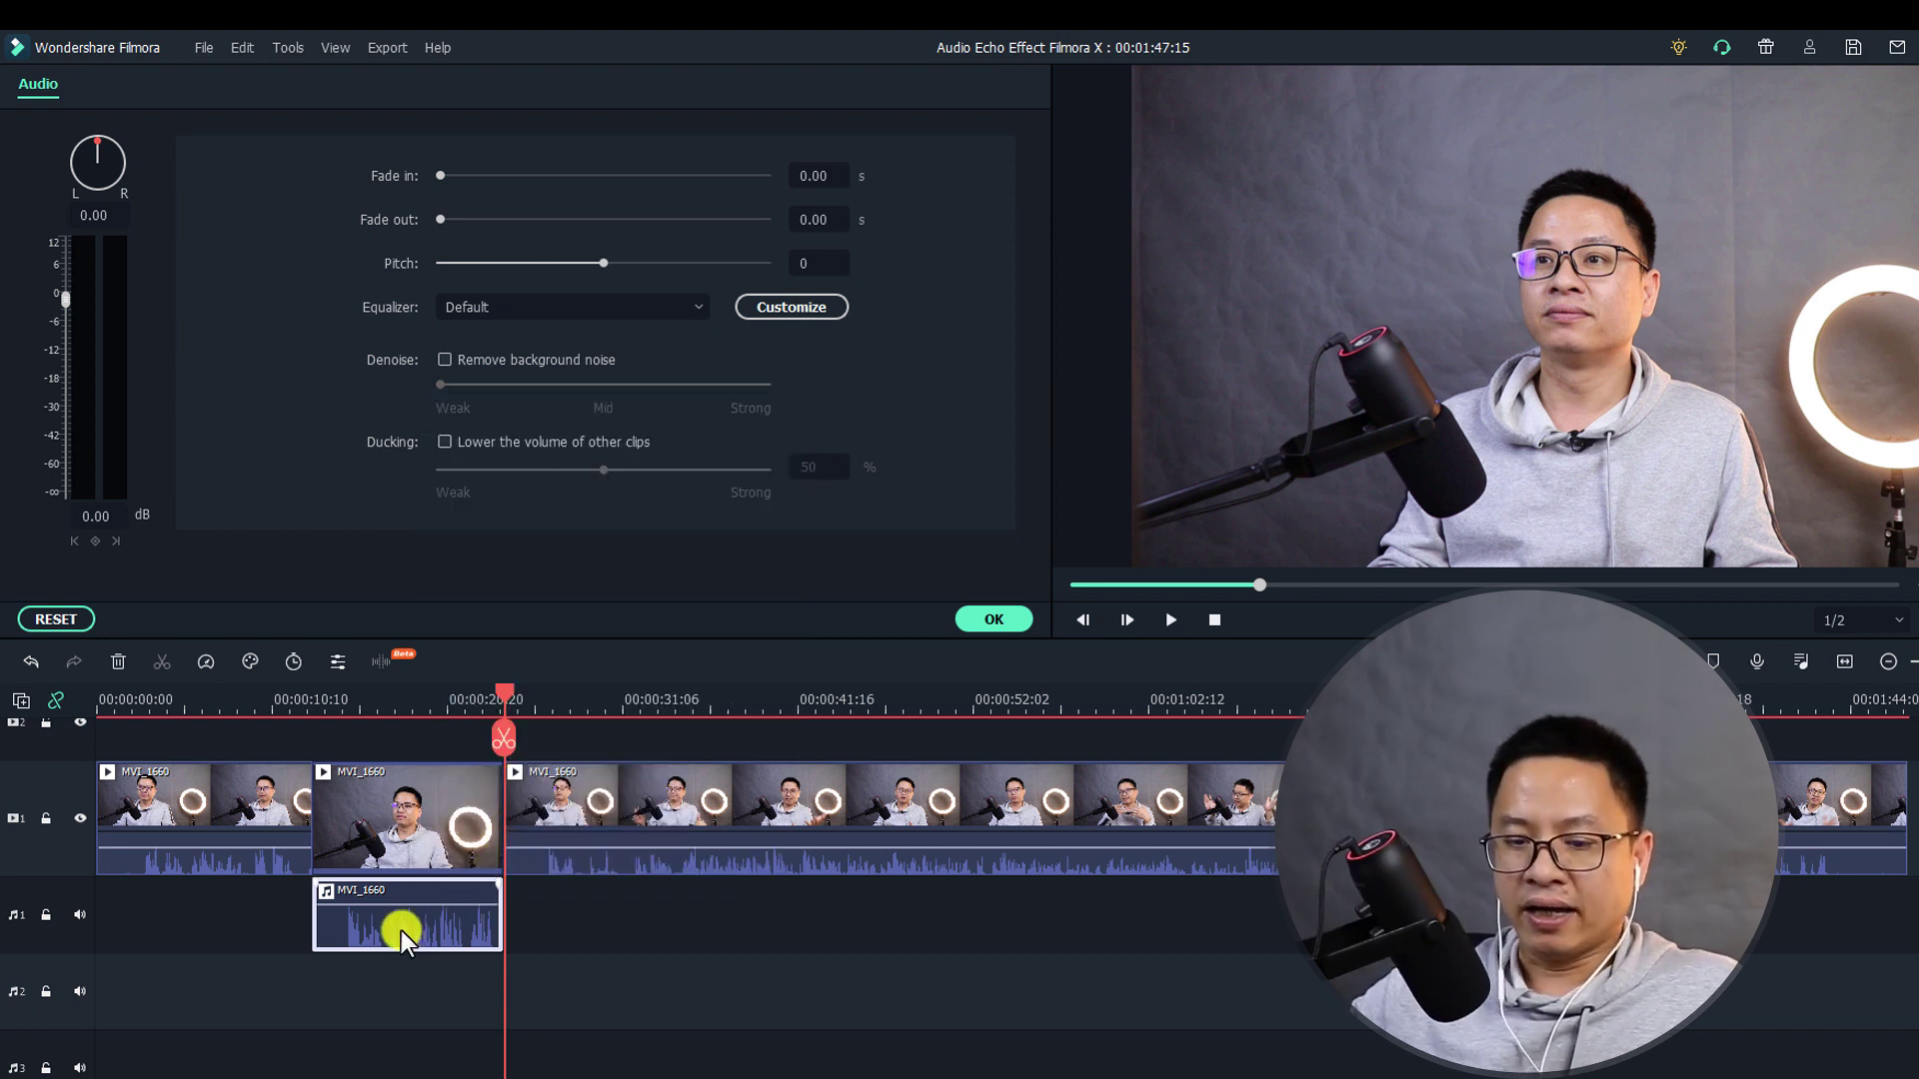
pyautogui.hotkey('shift', 'Home')
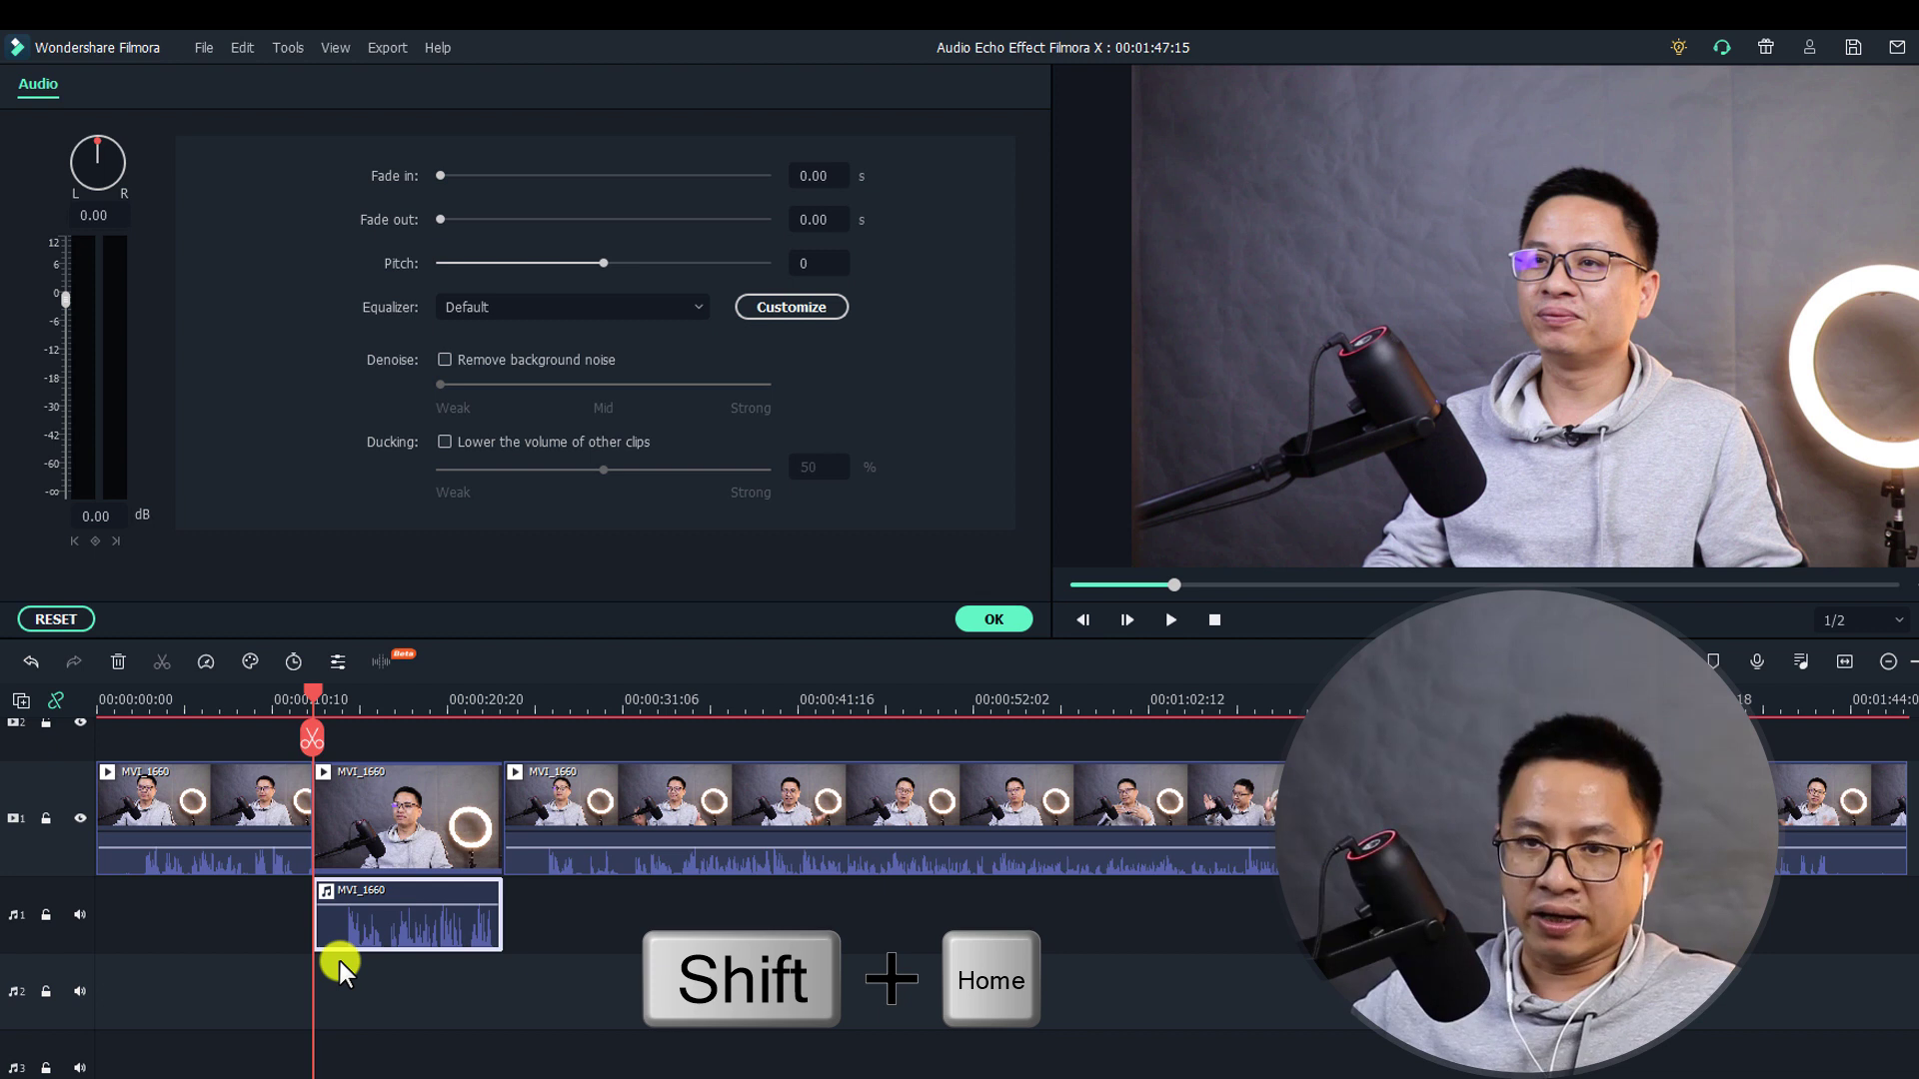
pyautogui.click(44, 915)
pyautogui.hotkey('ctrl', 'v')
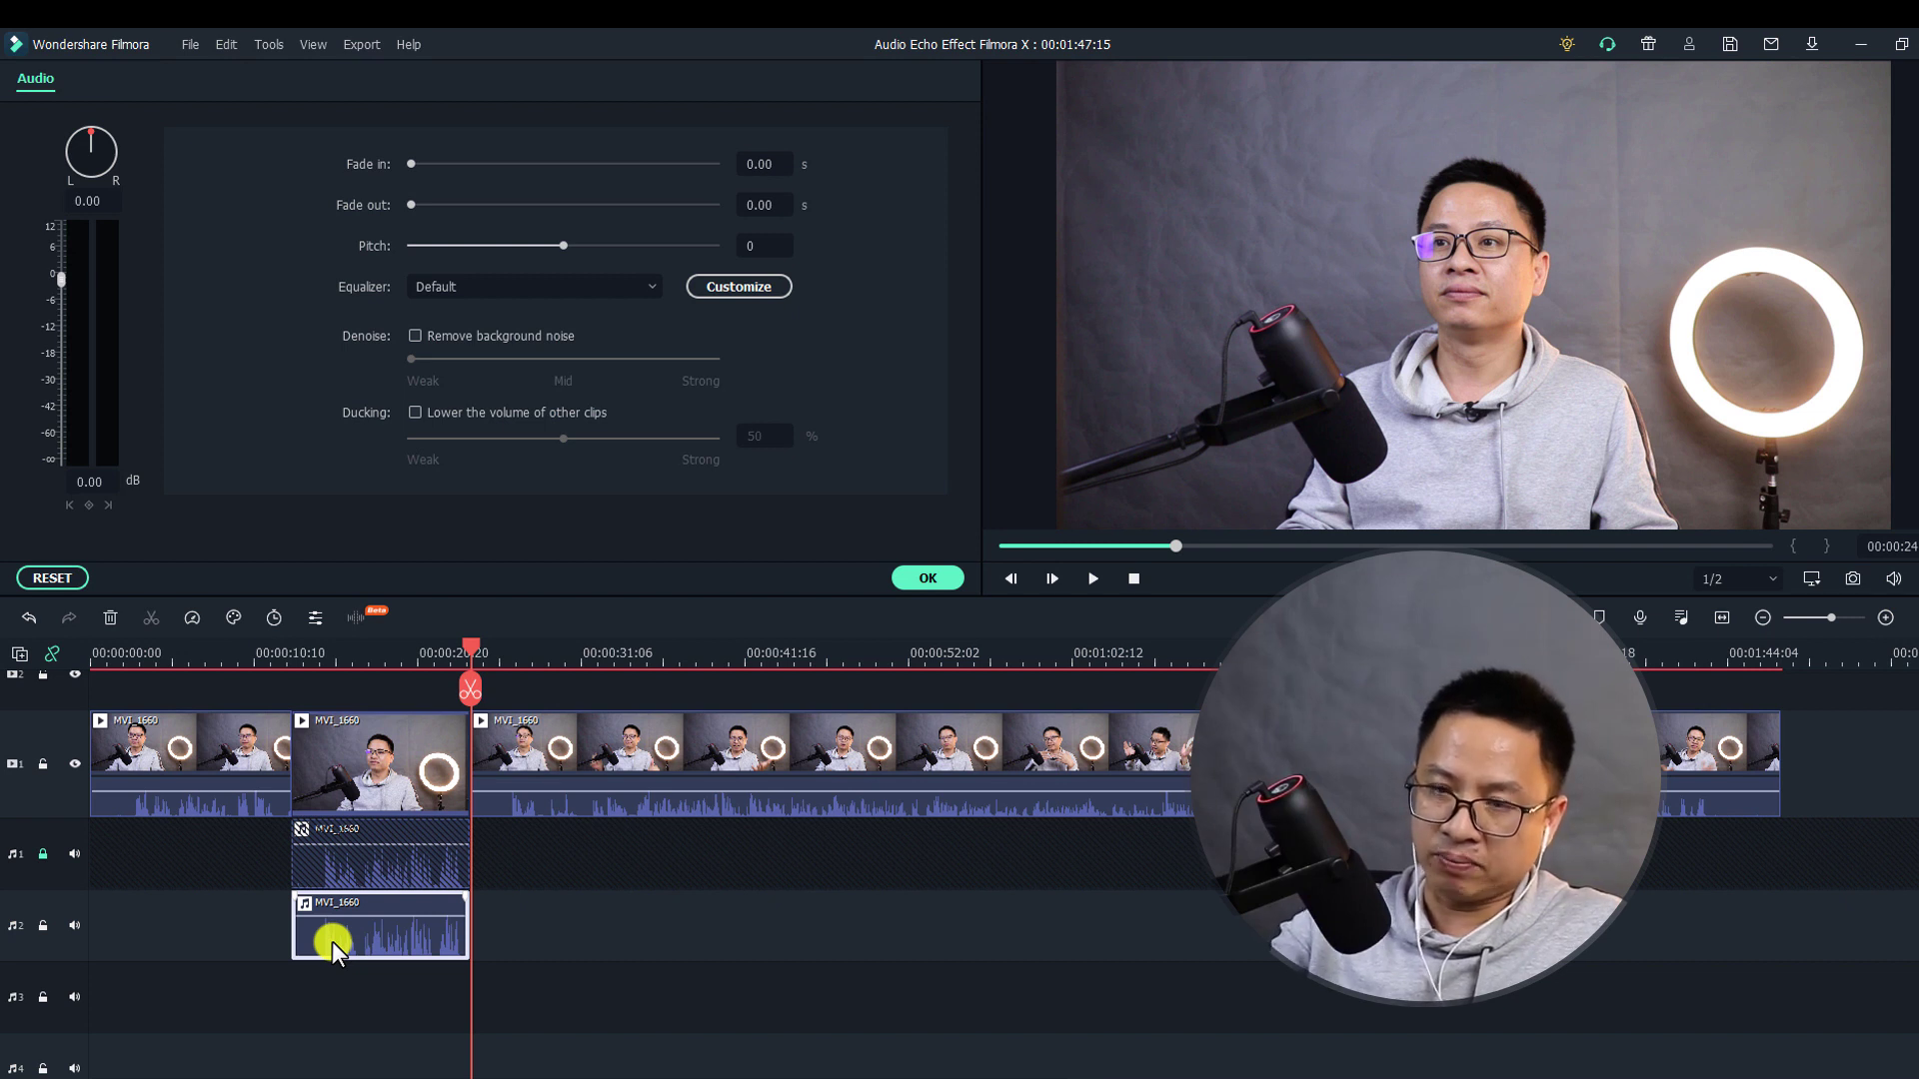
# - Lock the second audio track, paste another copy at the segment's start on the third audio track, and unlock both upper audio tracks
pyautogui.press('Up')
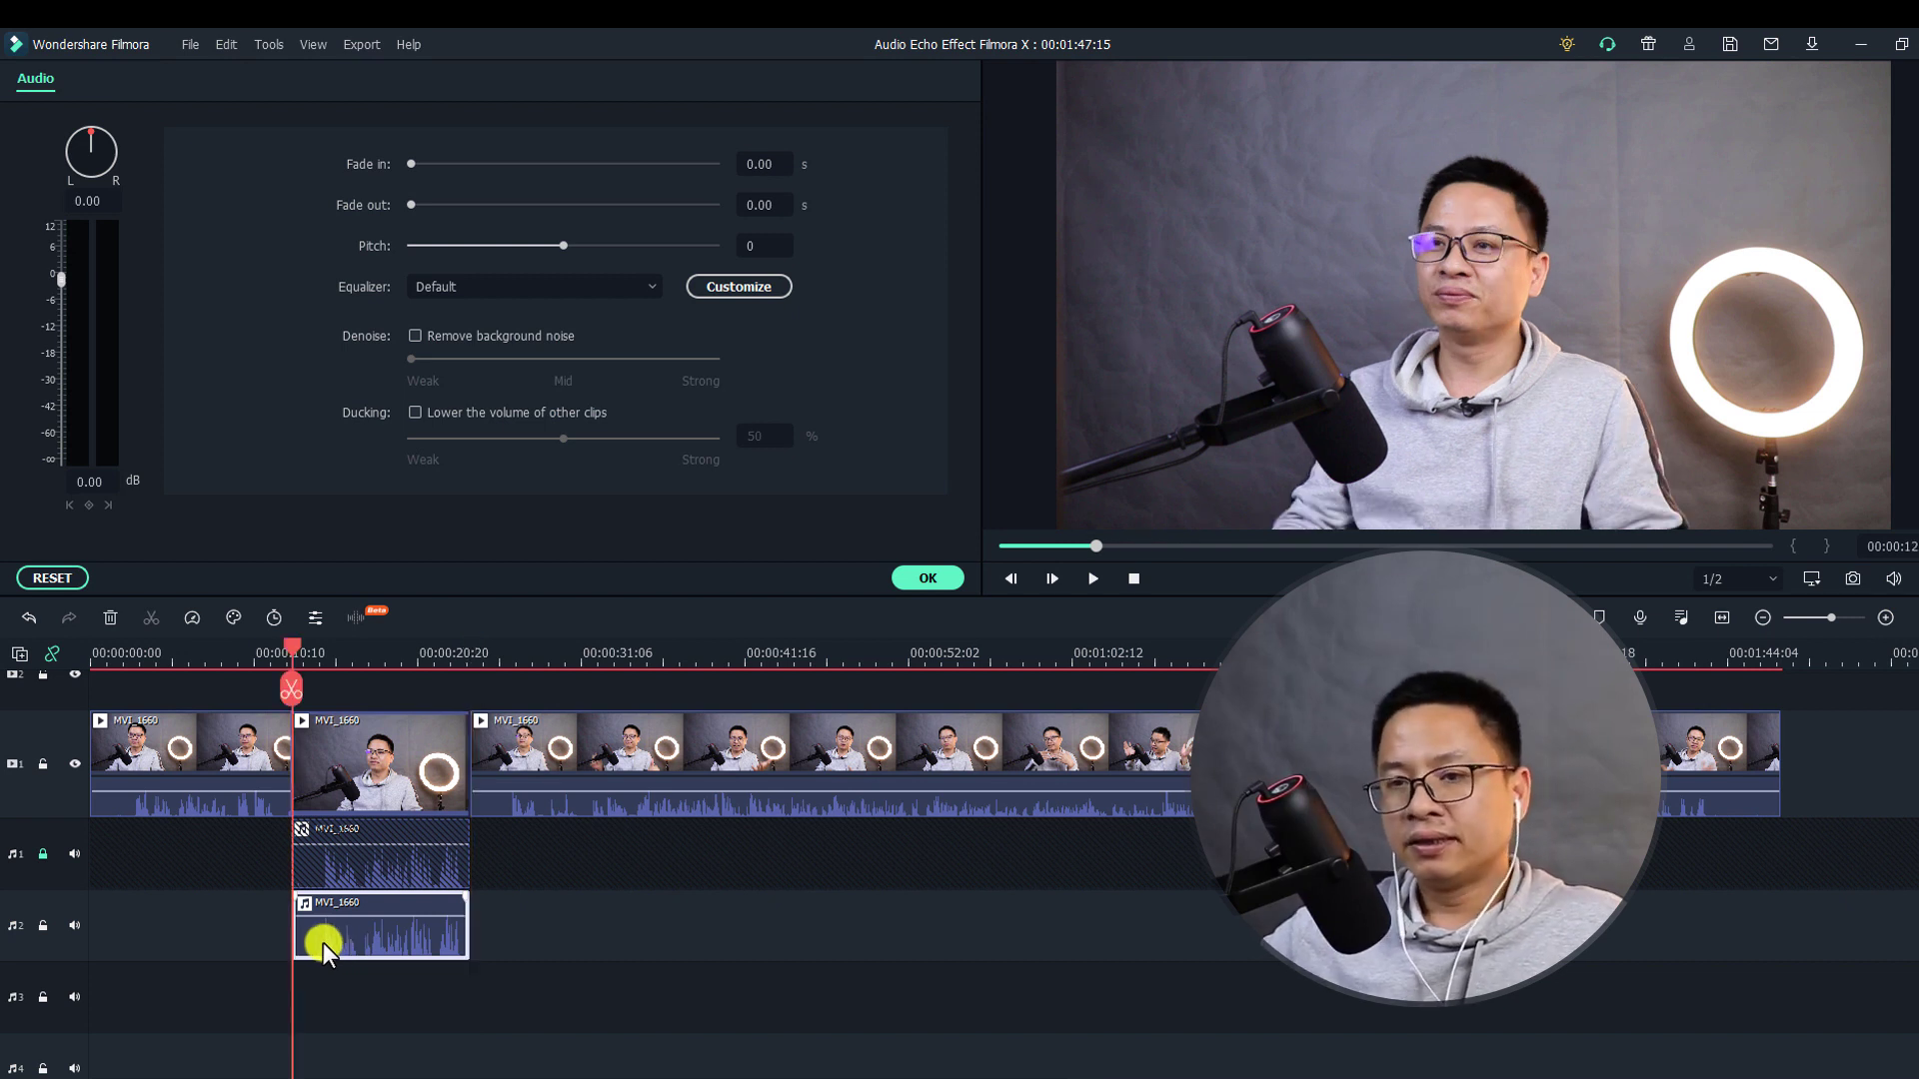
pyautogui.click(42, 925)
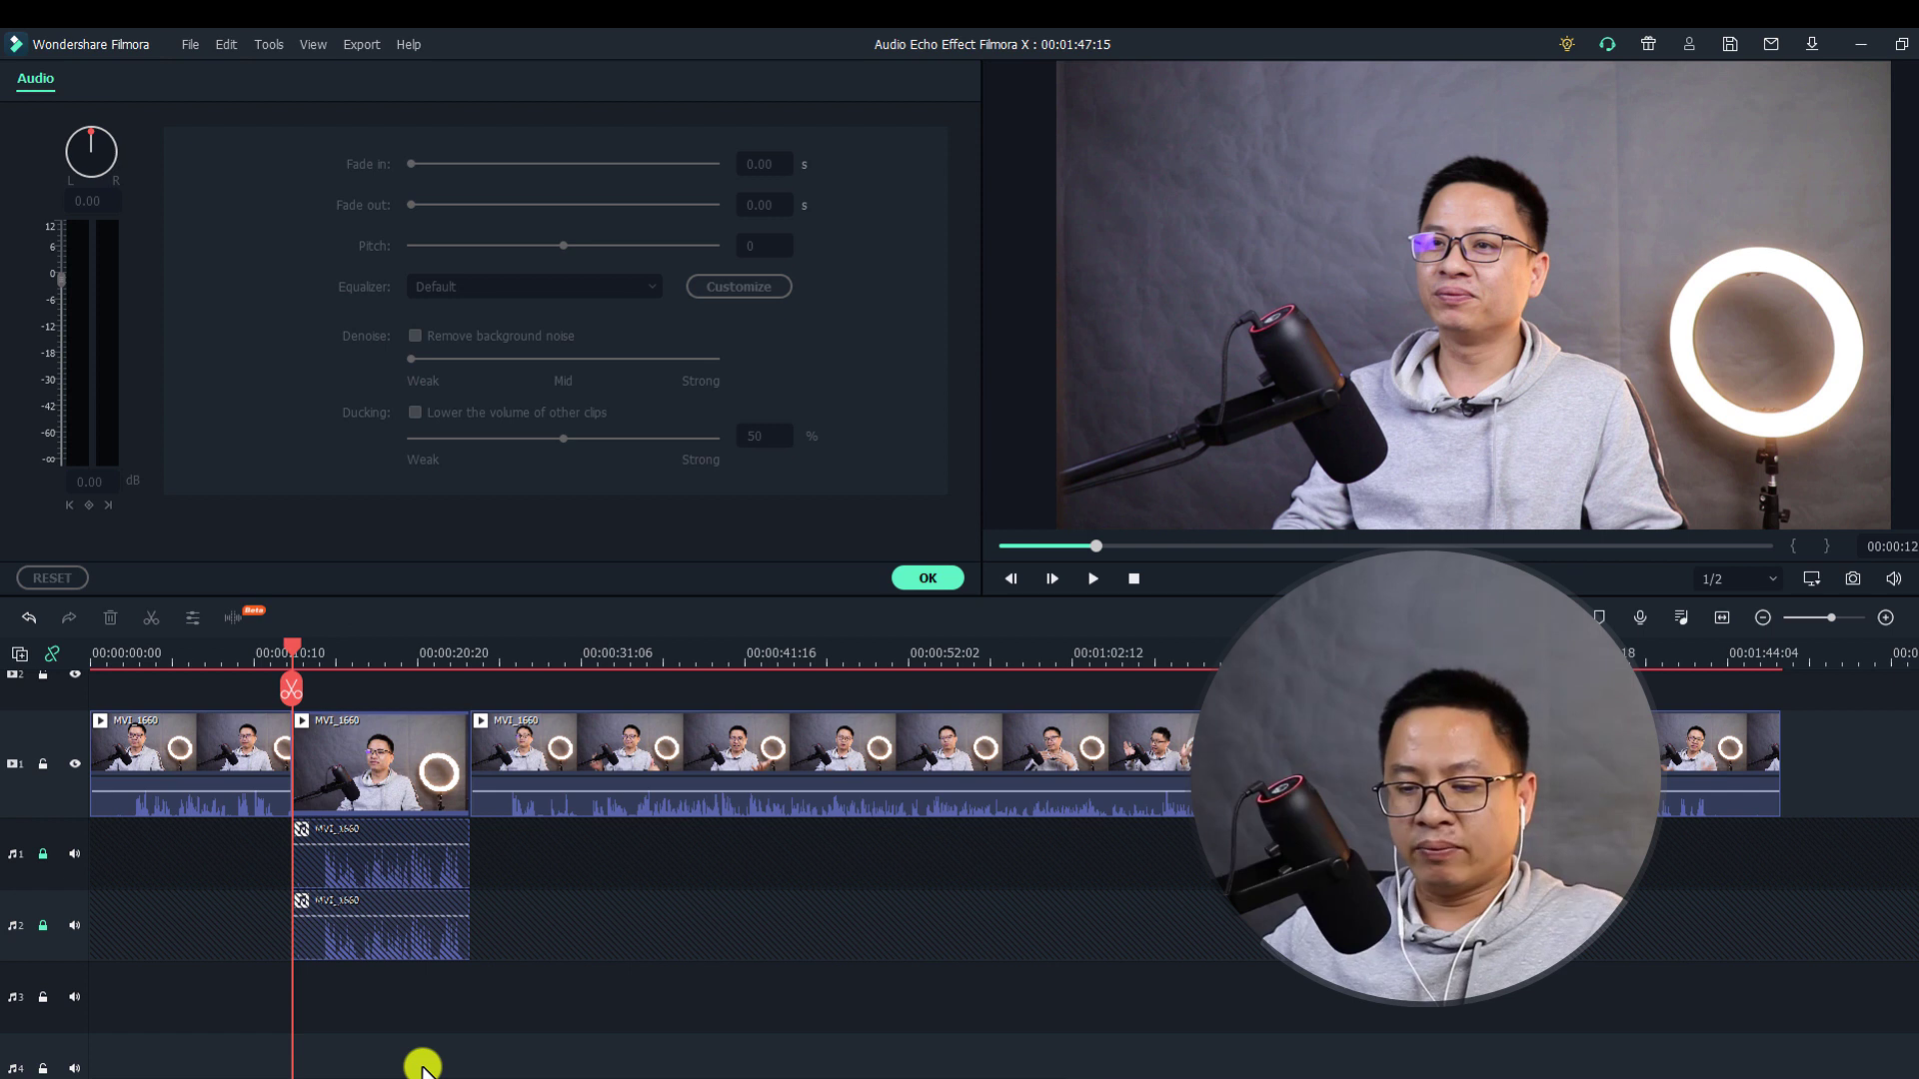
pyautogui.hotkey('ctrl', 'v')
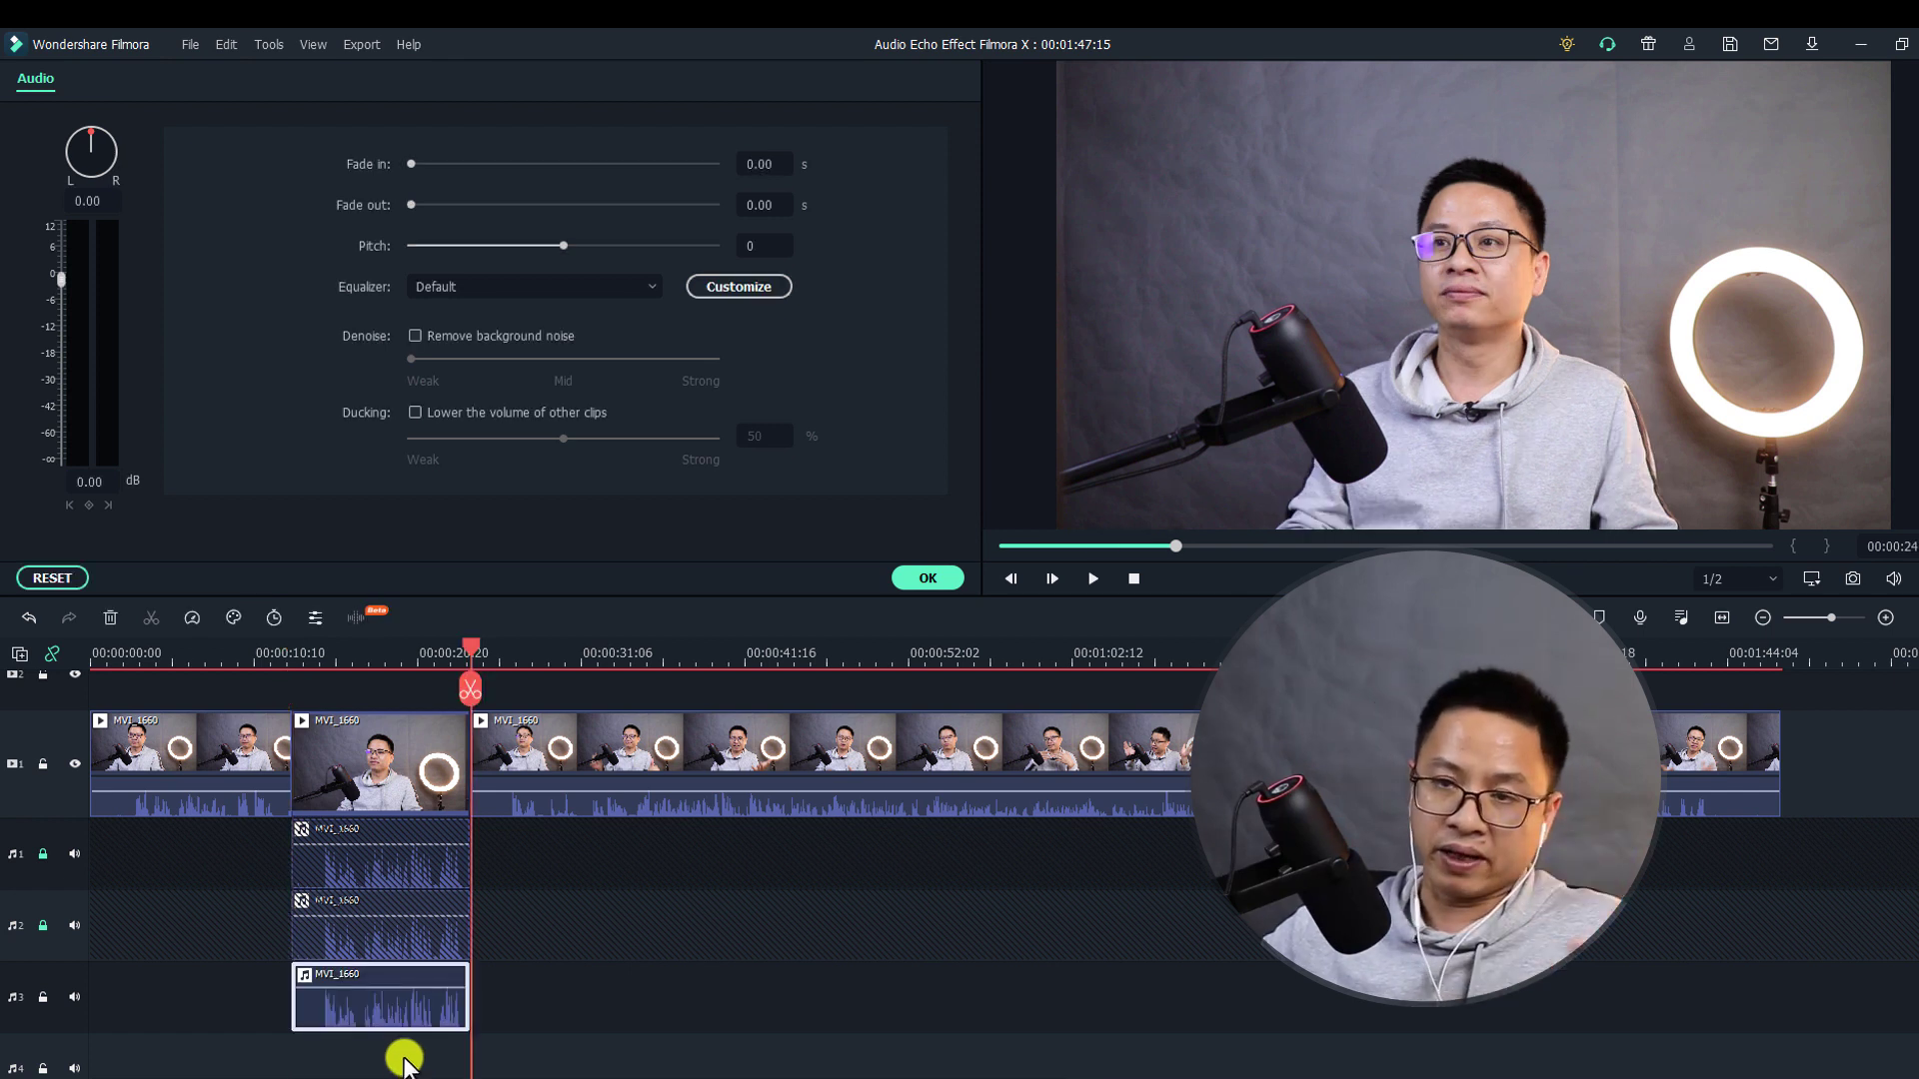
pyautogui.click(42, 925)
pyautogui.click(42, 853)
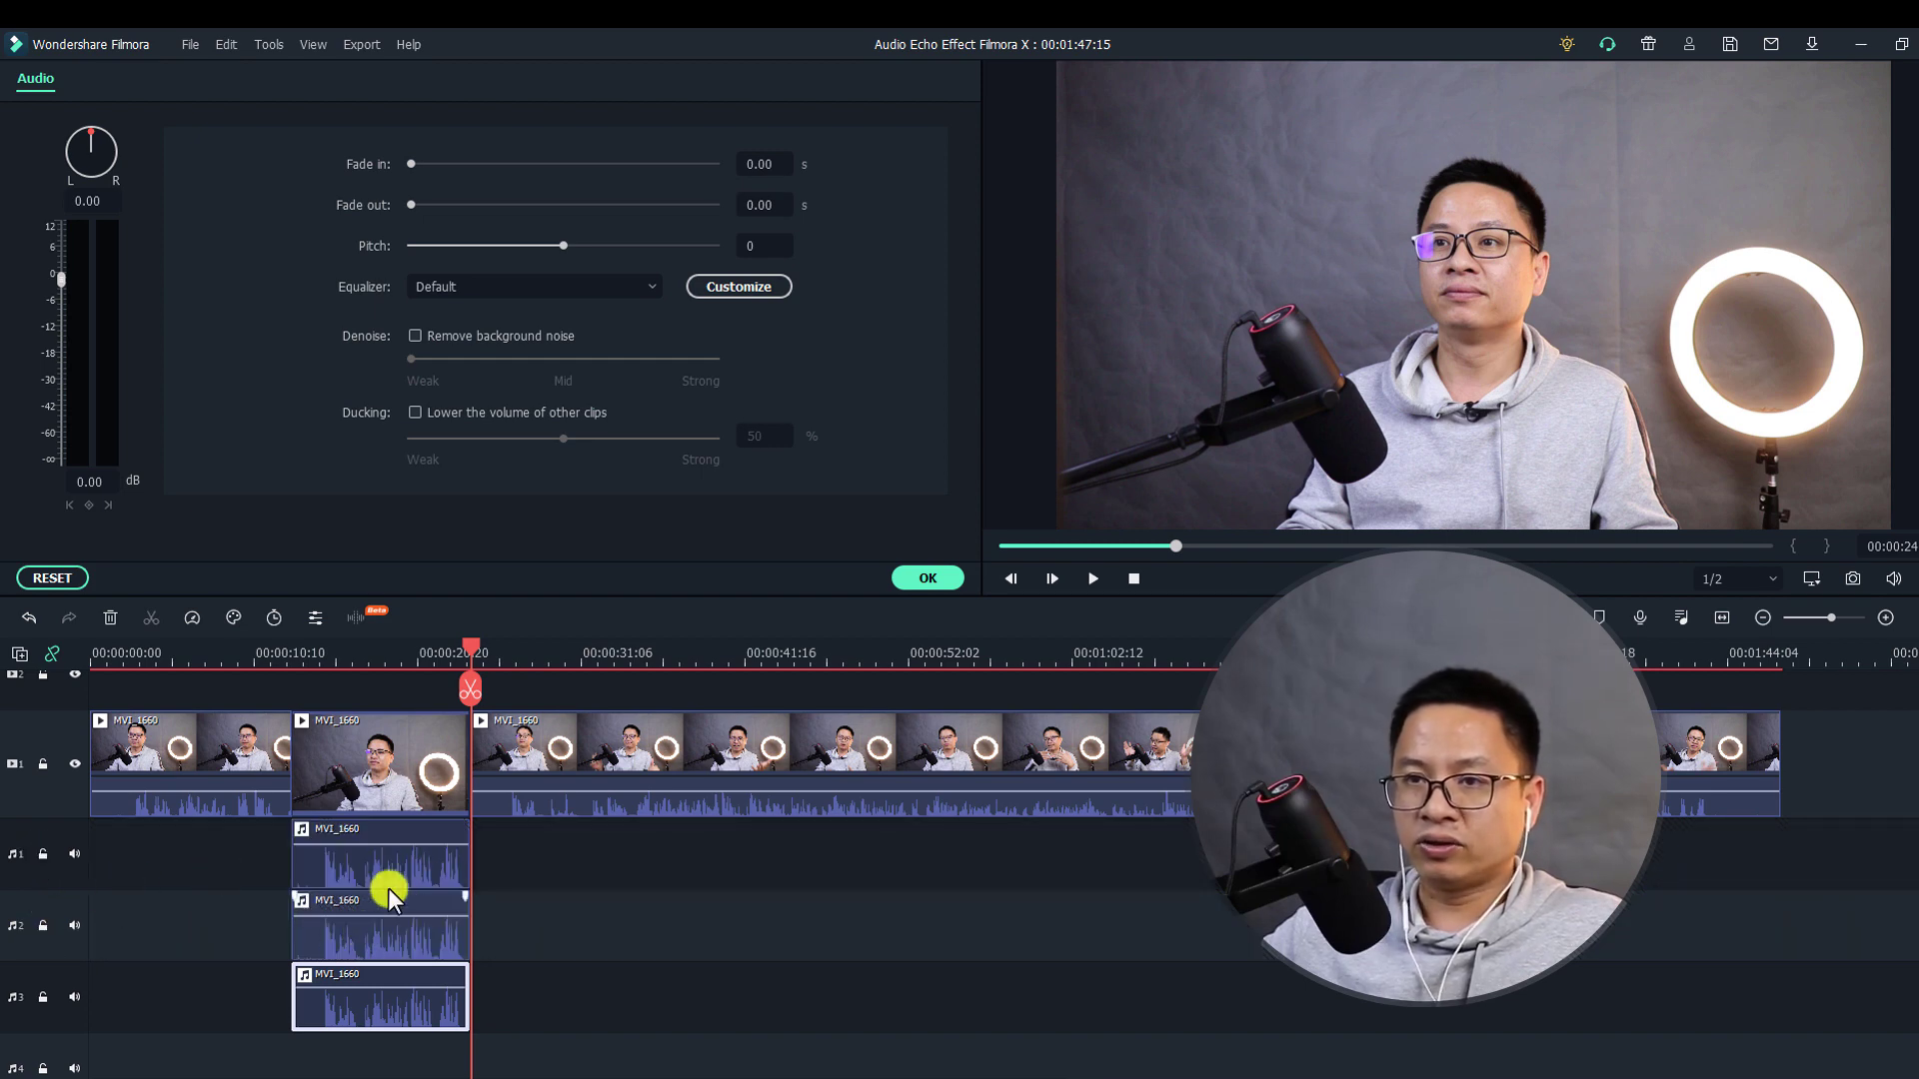
# - Place the playhead exactly at the start of the three stacked audio clips, at 00:00:12:21
pyautogui.scroll(2, 421, 656)
pyautogui.scroll(1, 421, 656)
pyautogui.scroll(1, 490, 662)
pyautogui.scroll(2, 490, 663)
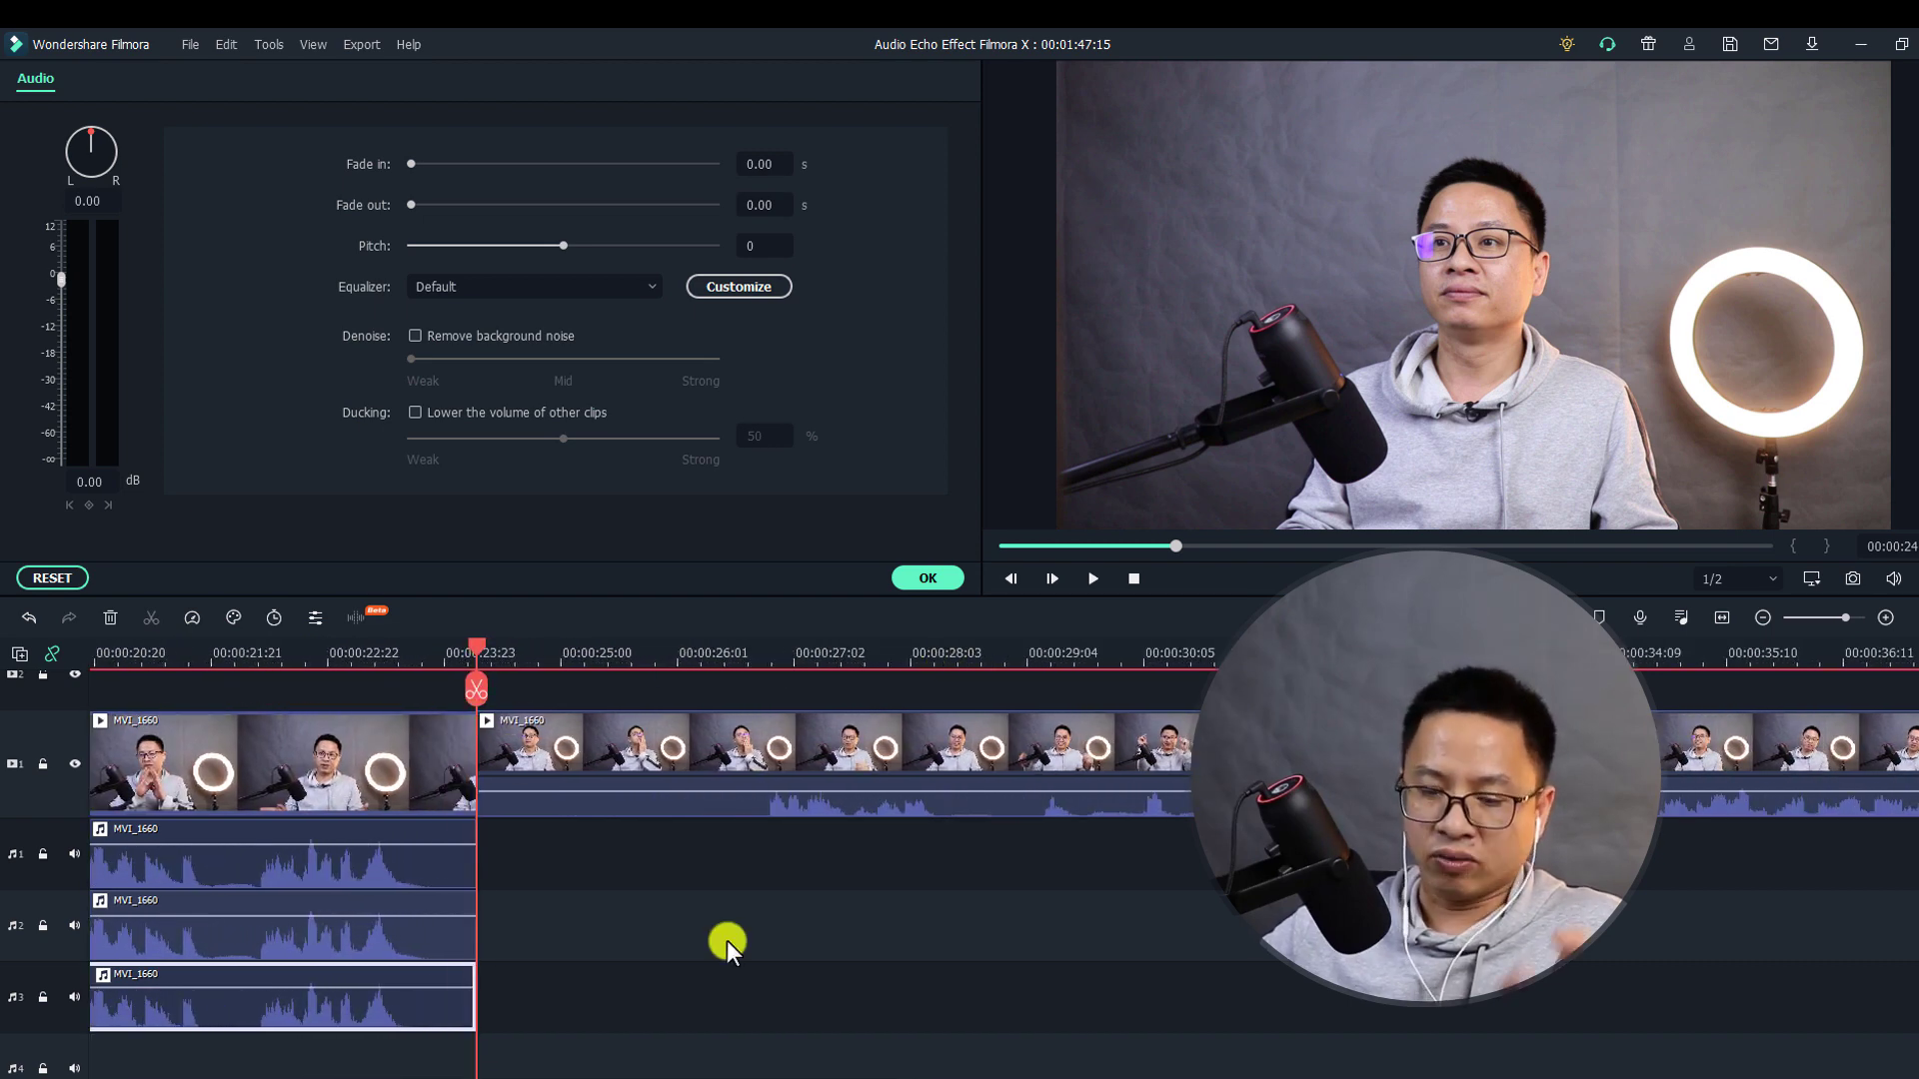
pyautogui.scroll(2, 728, 939)
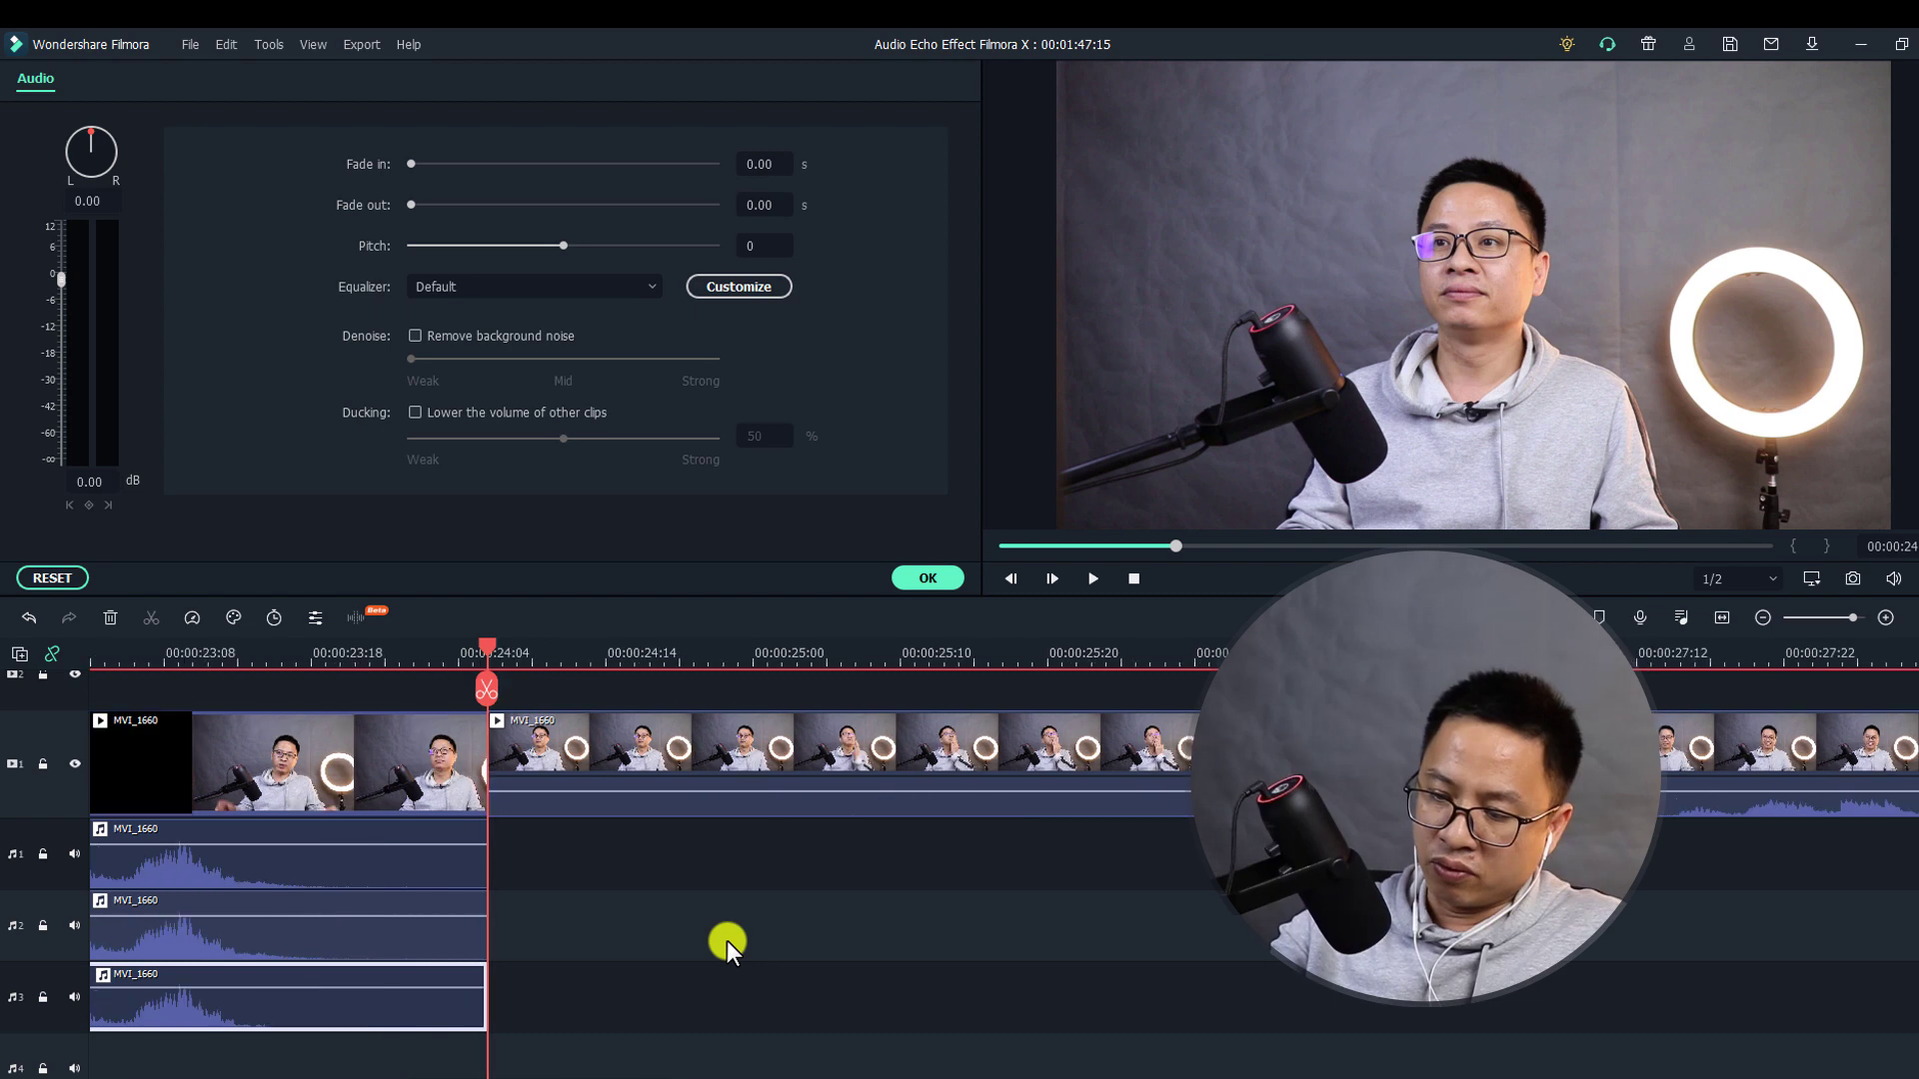
pyautogui.scroll(1, 727, 939)
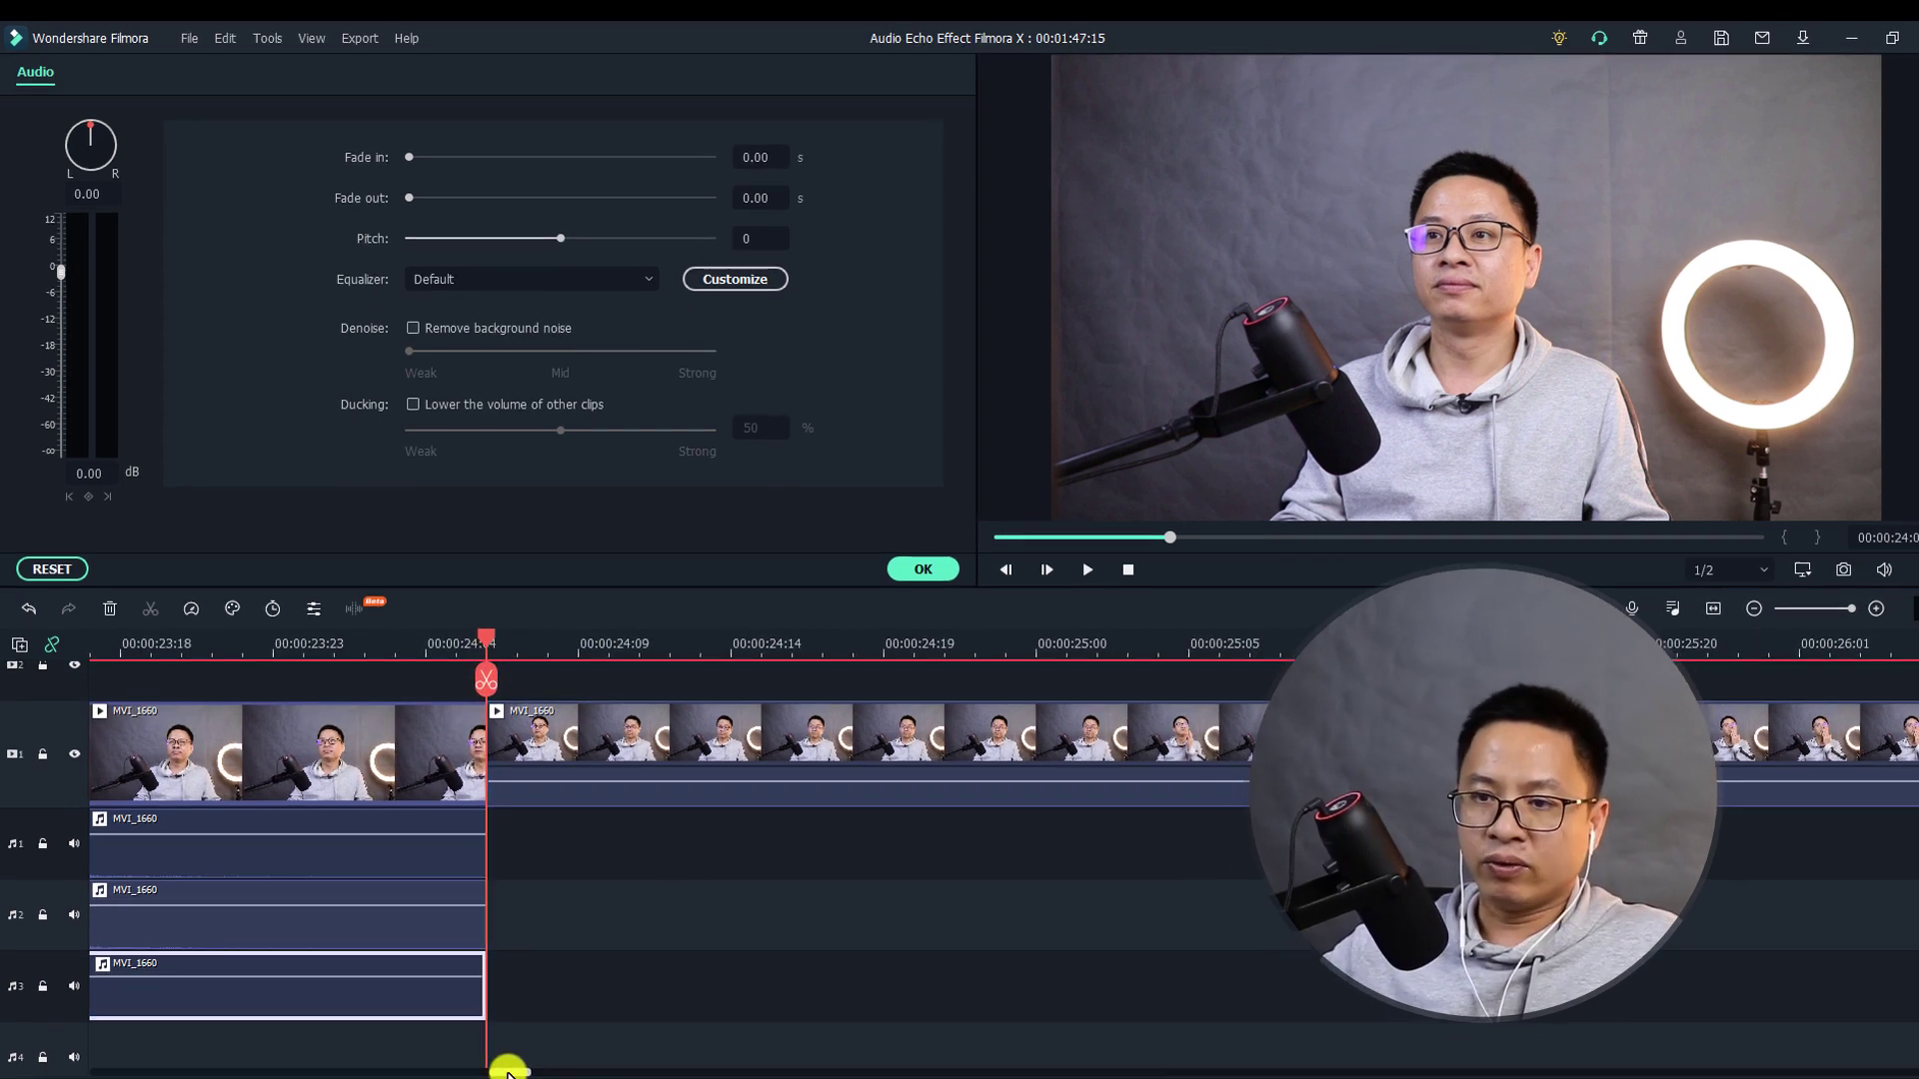
pyautogui.moveTo(508, 1071); pyautogui.dragTo(321, 1027)
pyautogui.click(328, 609)
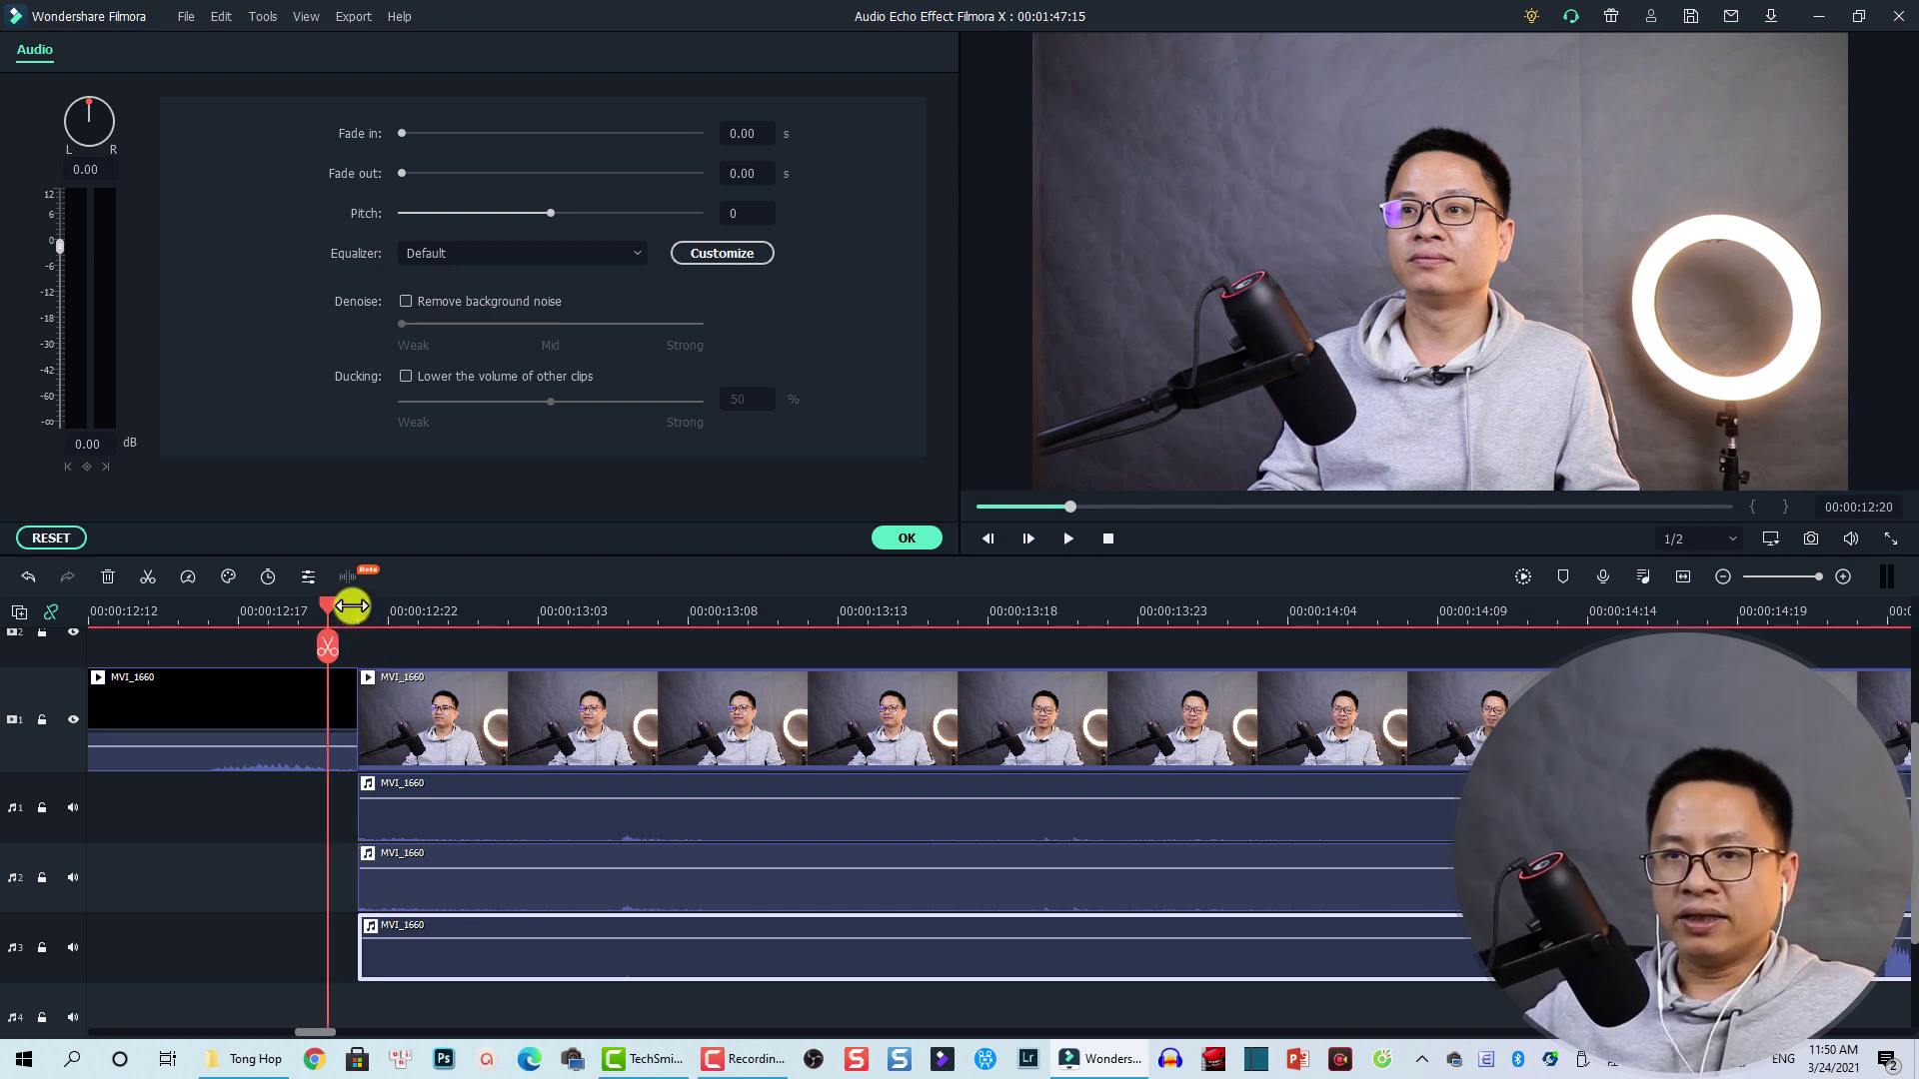
pyautogui.click(362, 614)
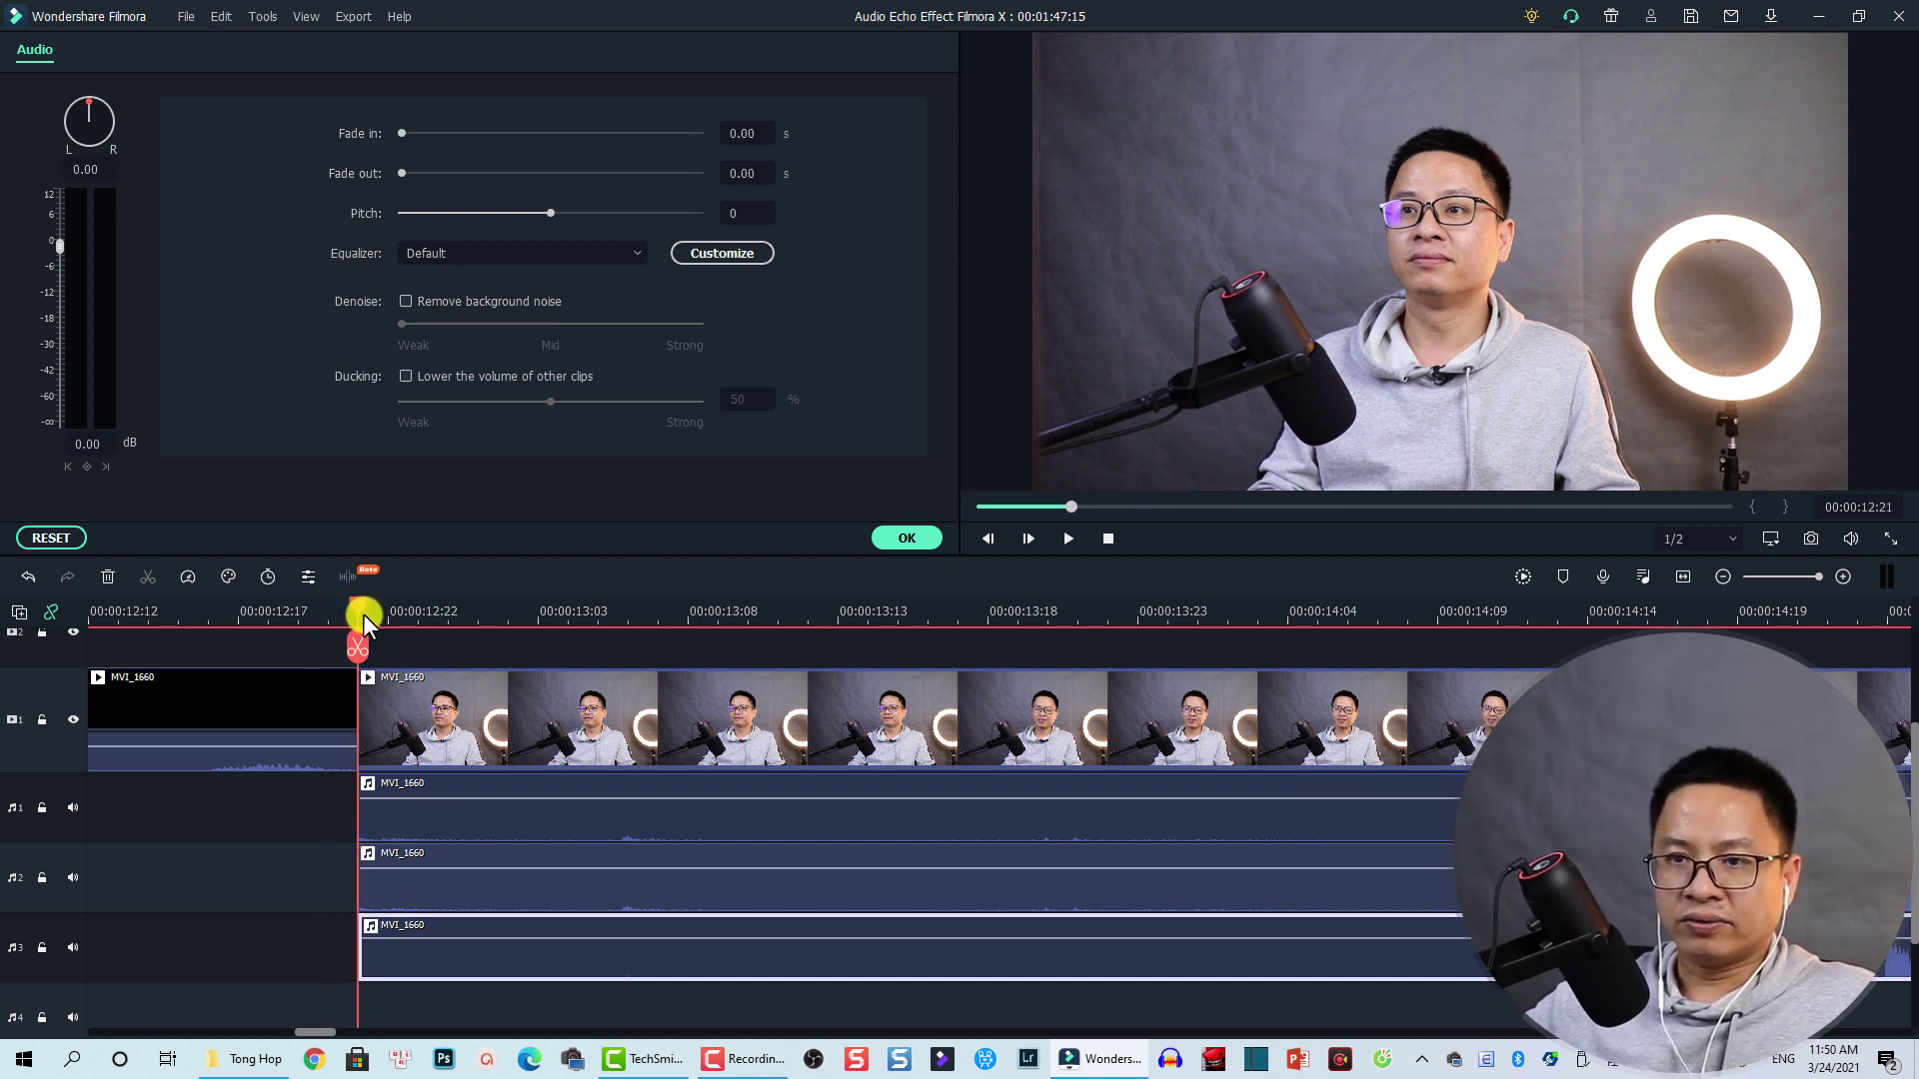
# - Offset the audio copies so the second track's clip starts at 00:00:12:22 and the third track's clip at 00:00:12:23
pyautogui.click(416, 884)
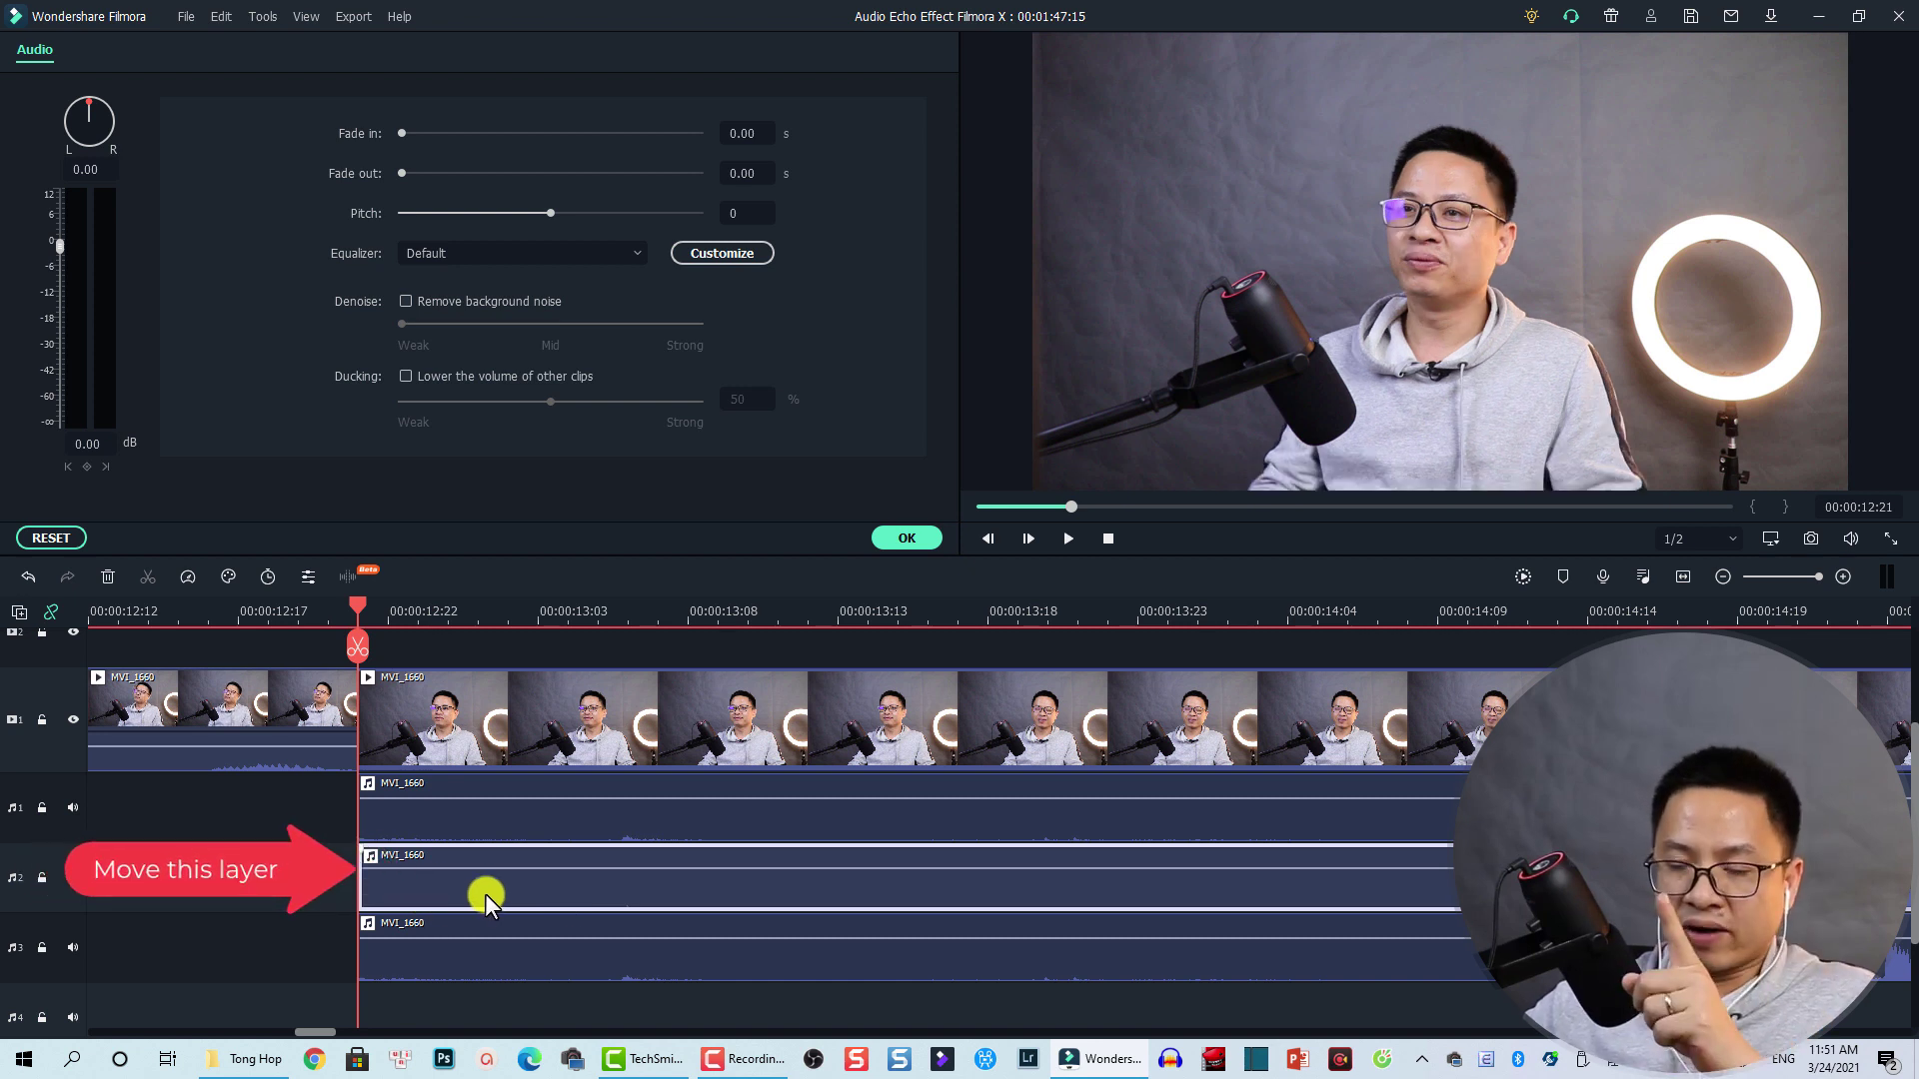
pyautogui.click(470, 950)
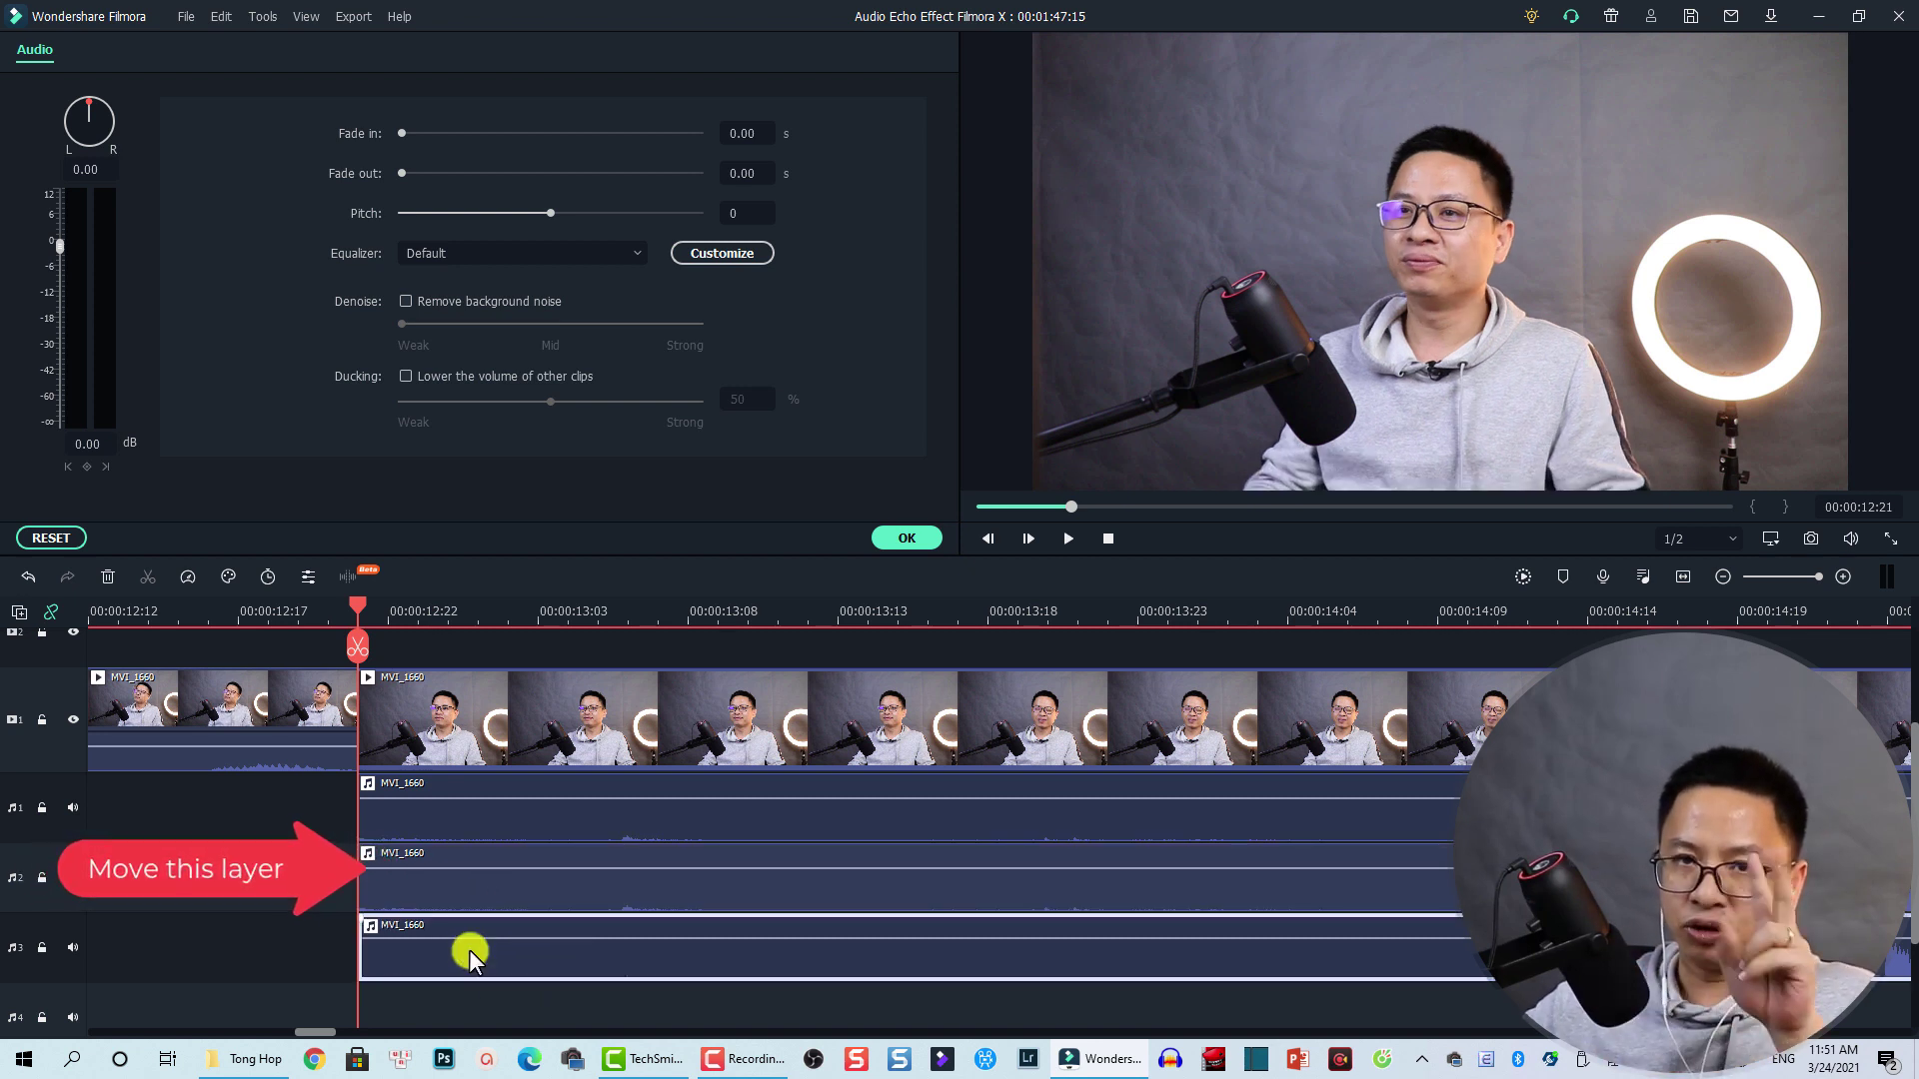
pyautogui.click(452, 890)
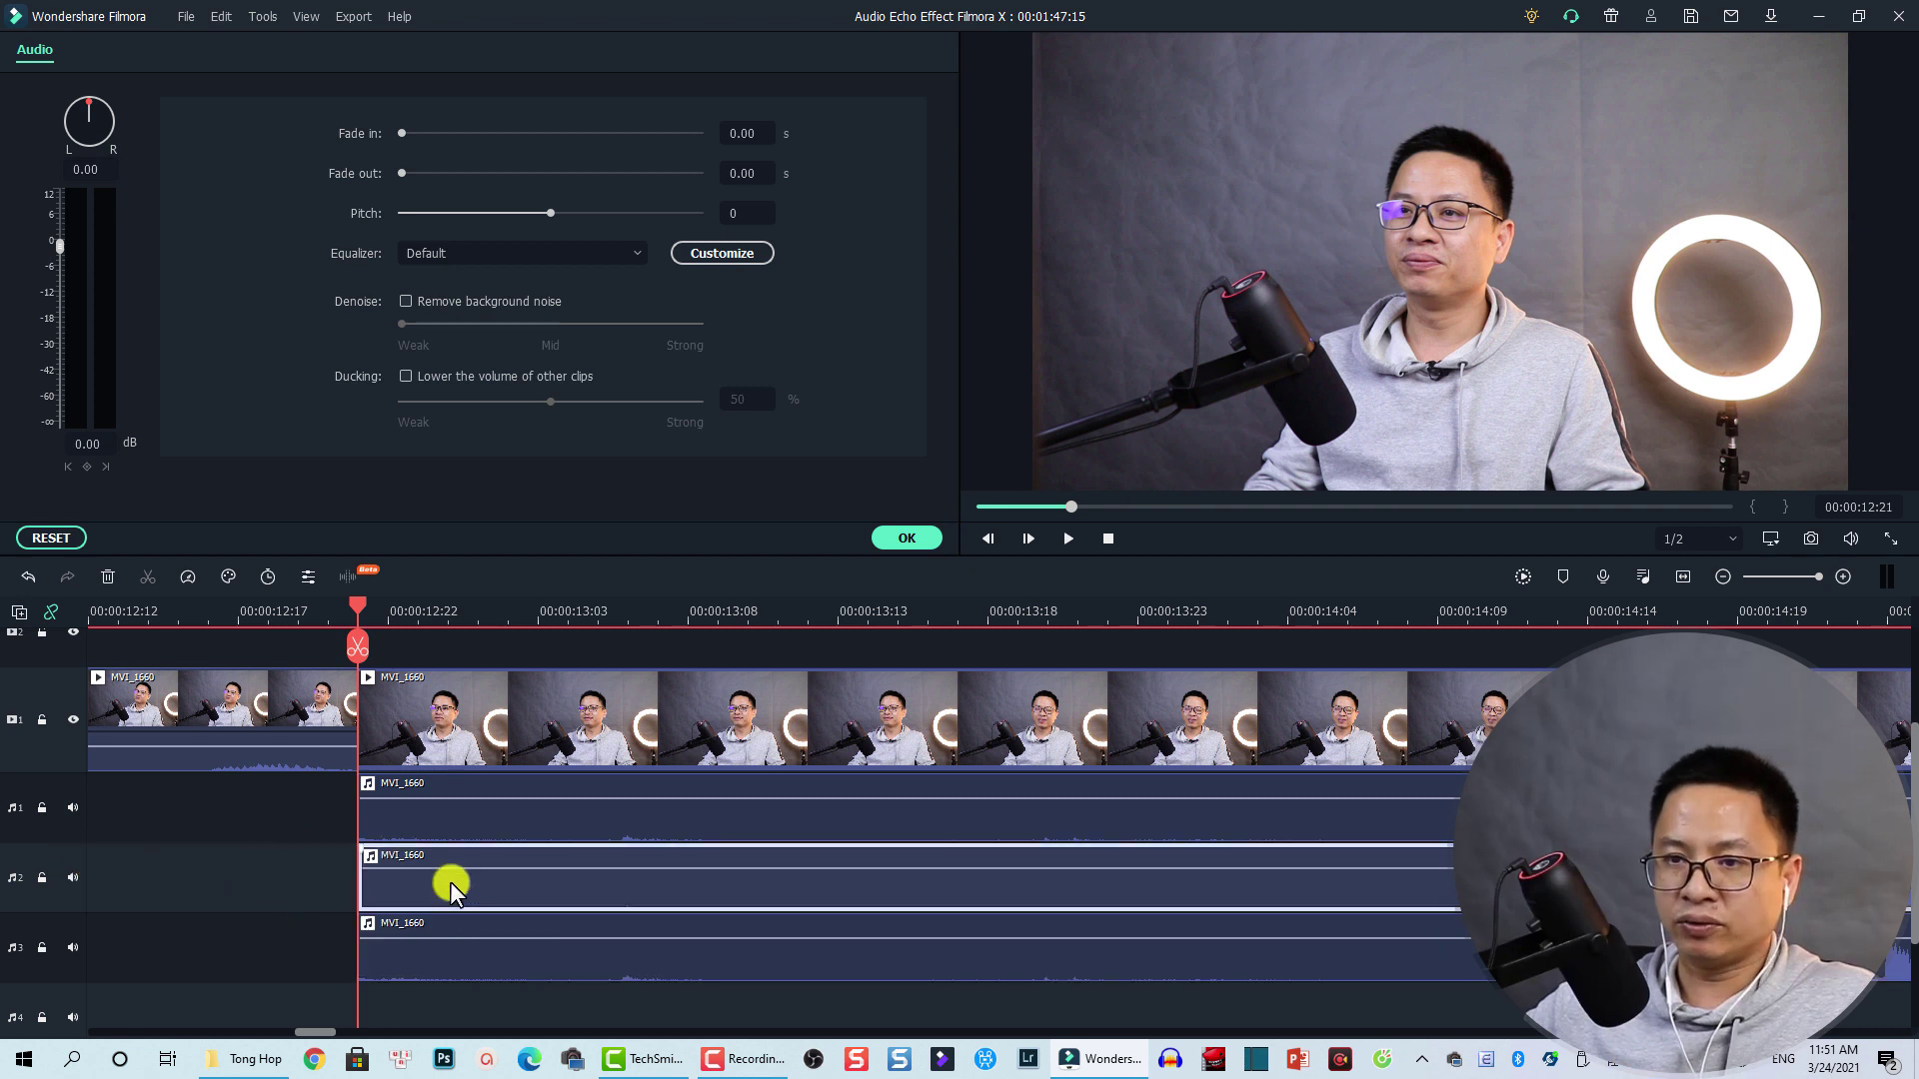
pyautogui.click(387, 615)
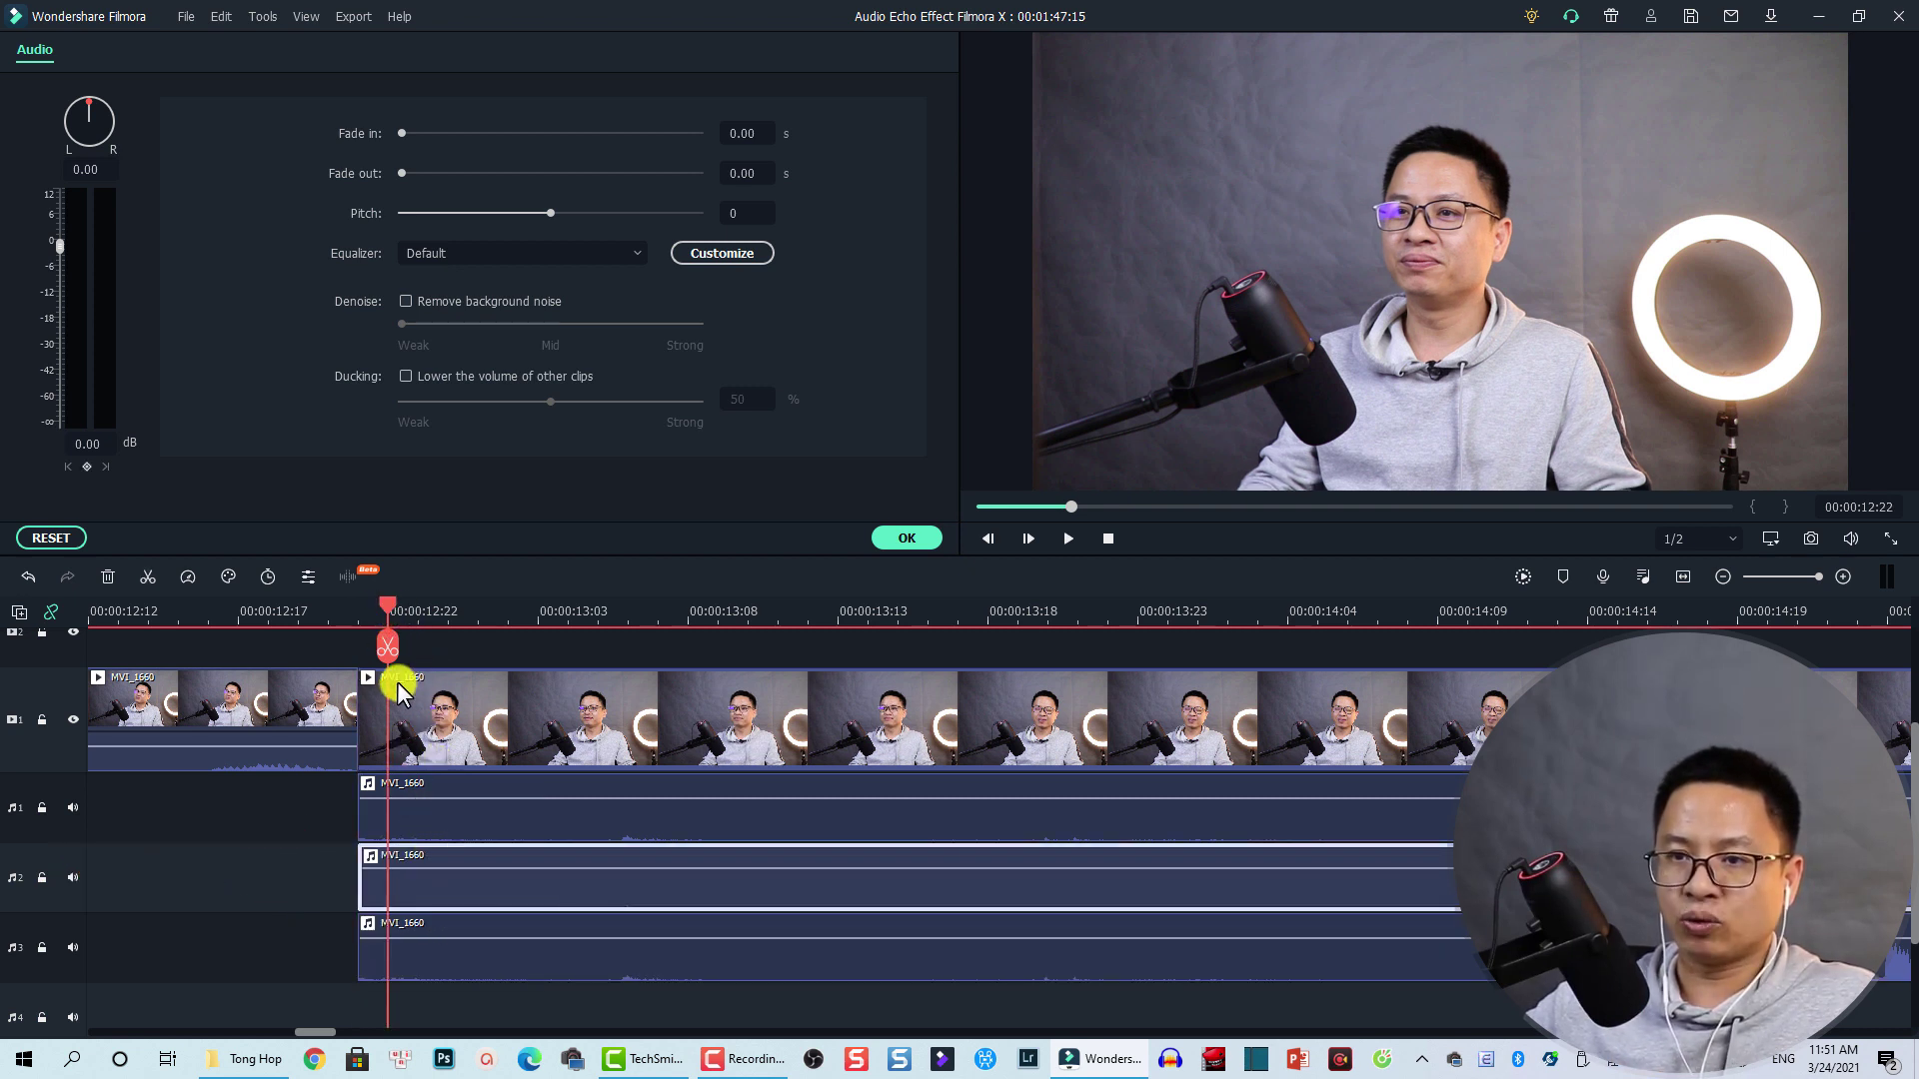
pyautogui.moveTo(451, 890); pyautogui.dragTo(466, 891)
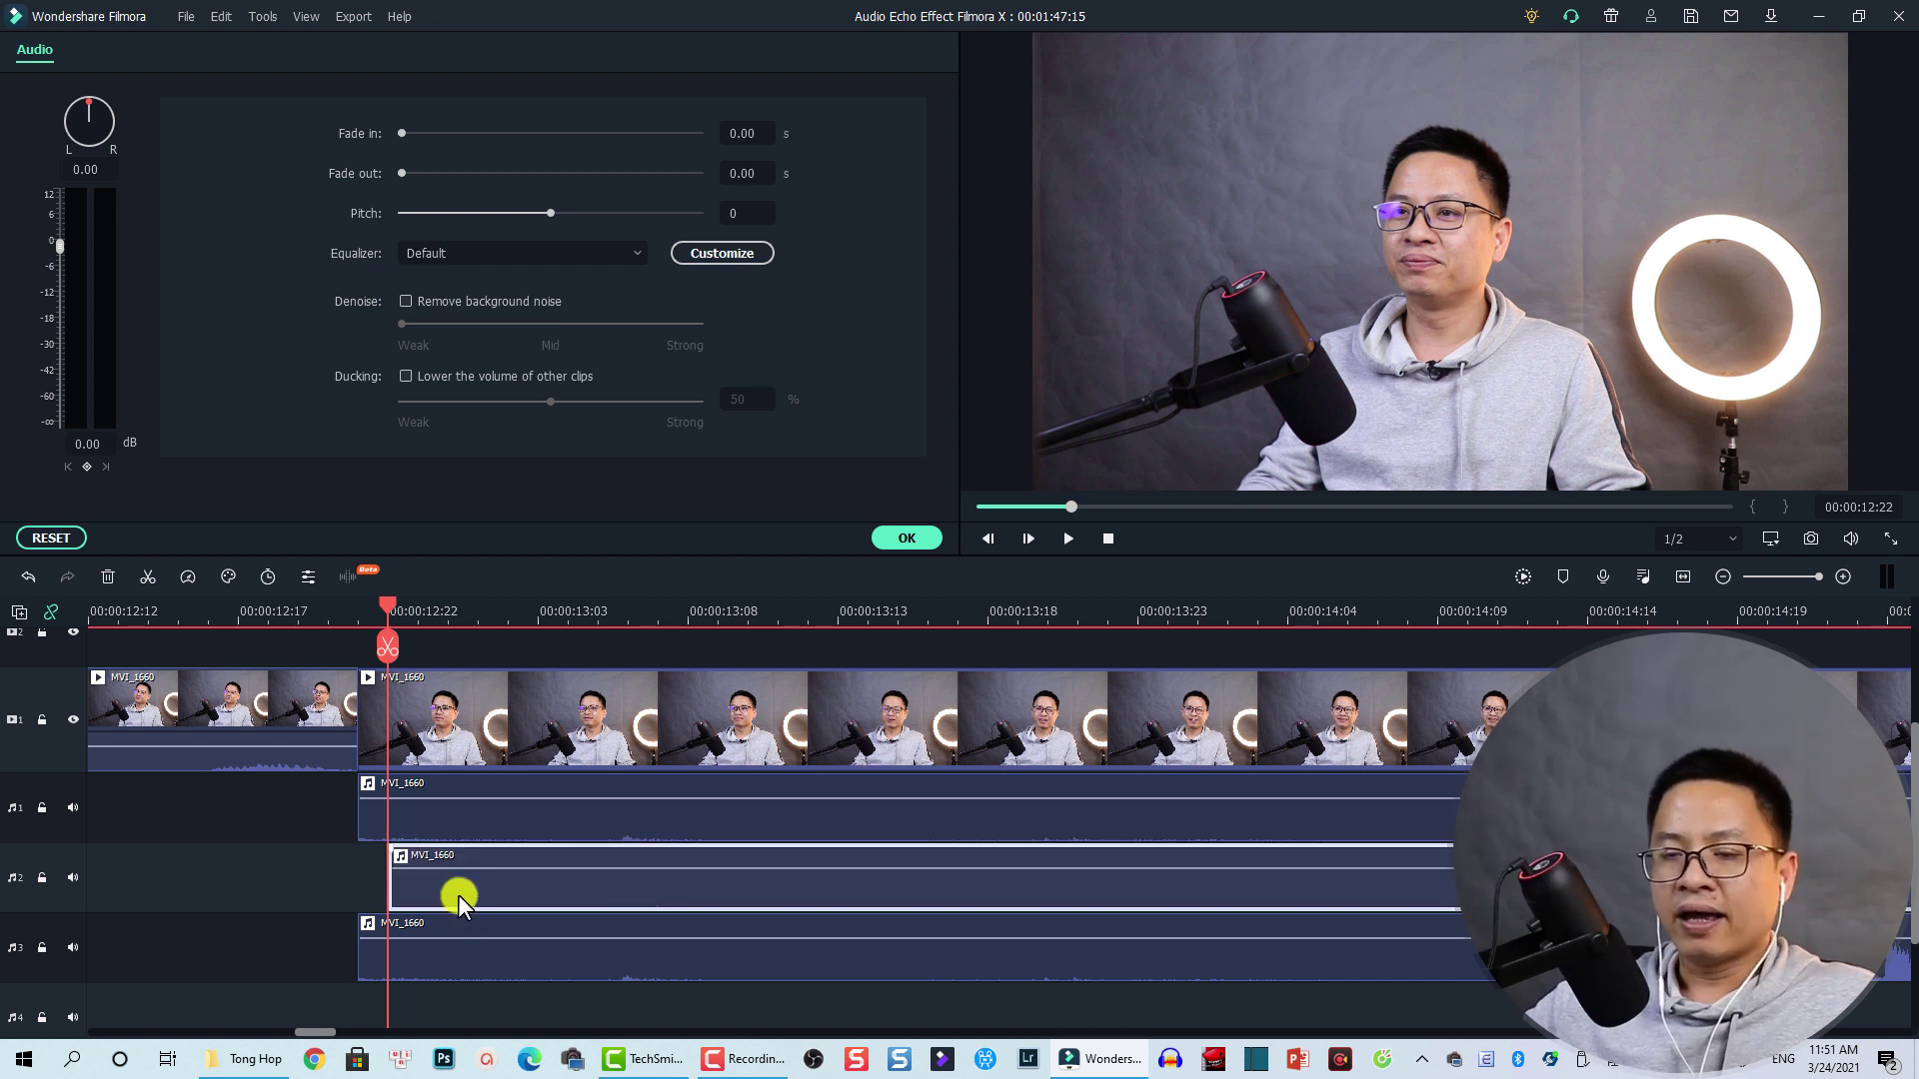
pyautogui.click(441, 959)
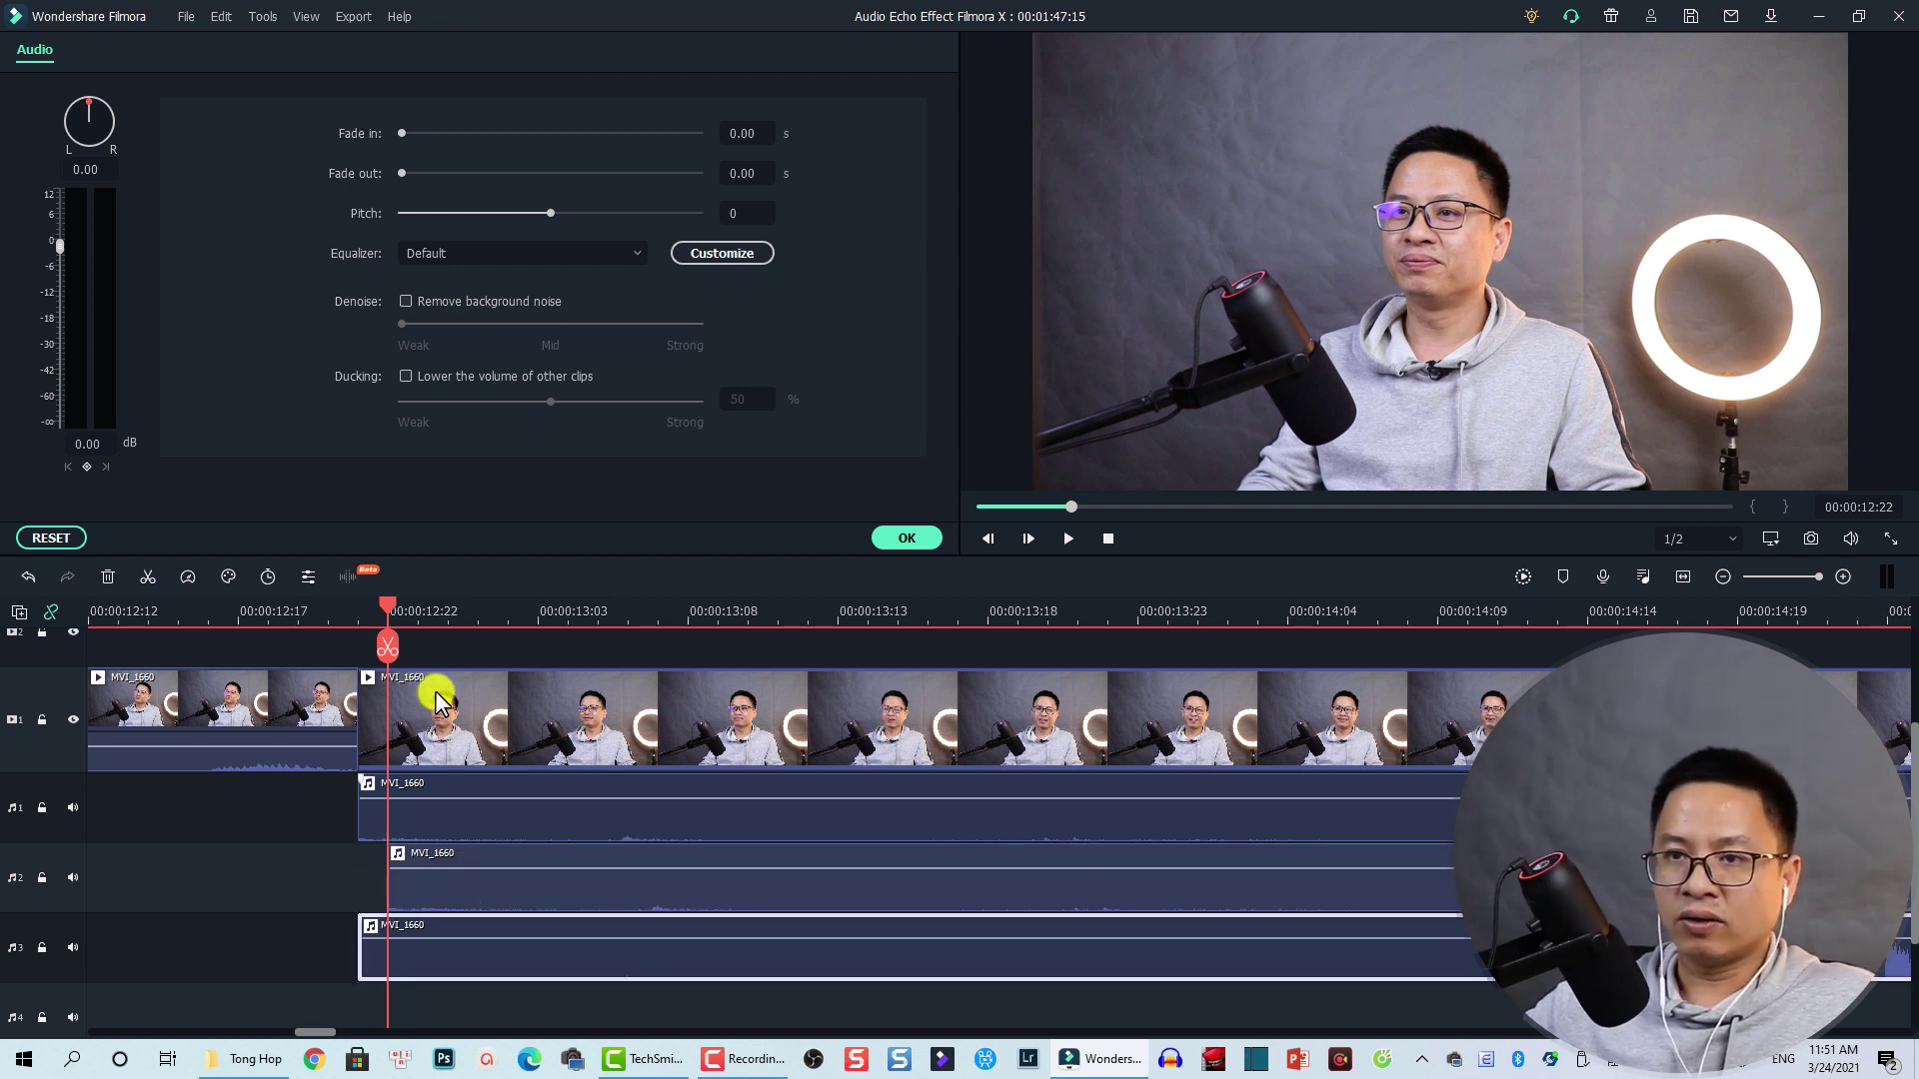
pyautogui.click(417, 621)
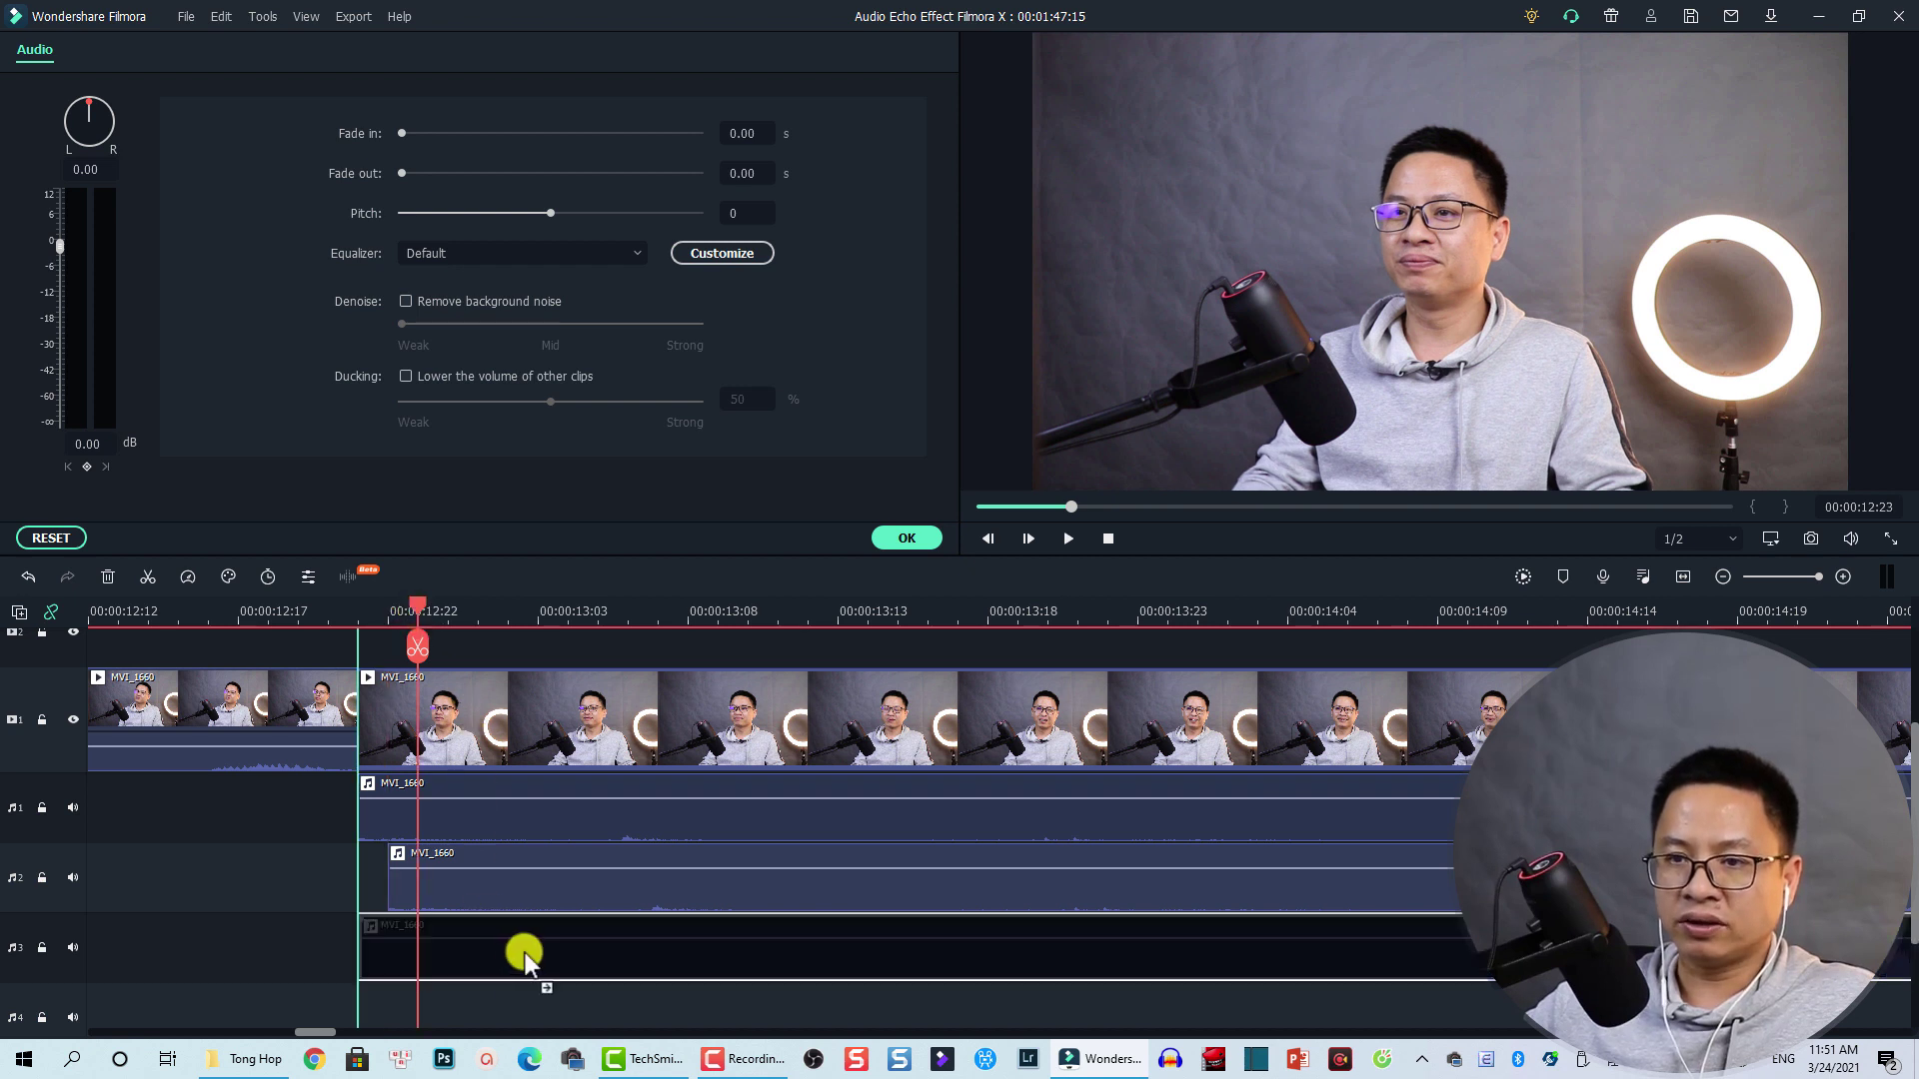
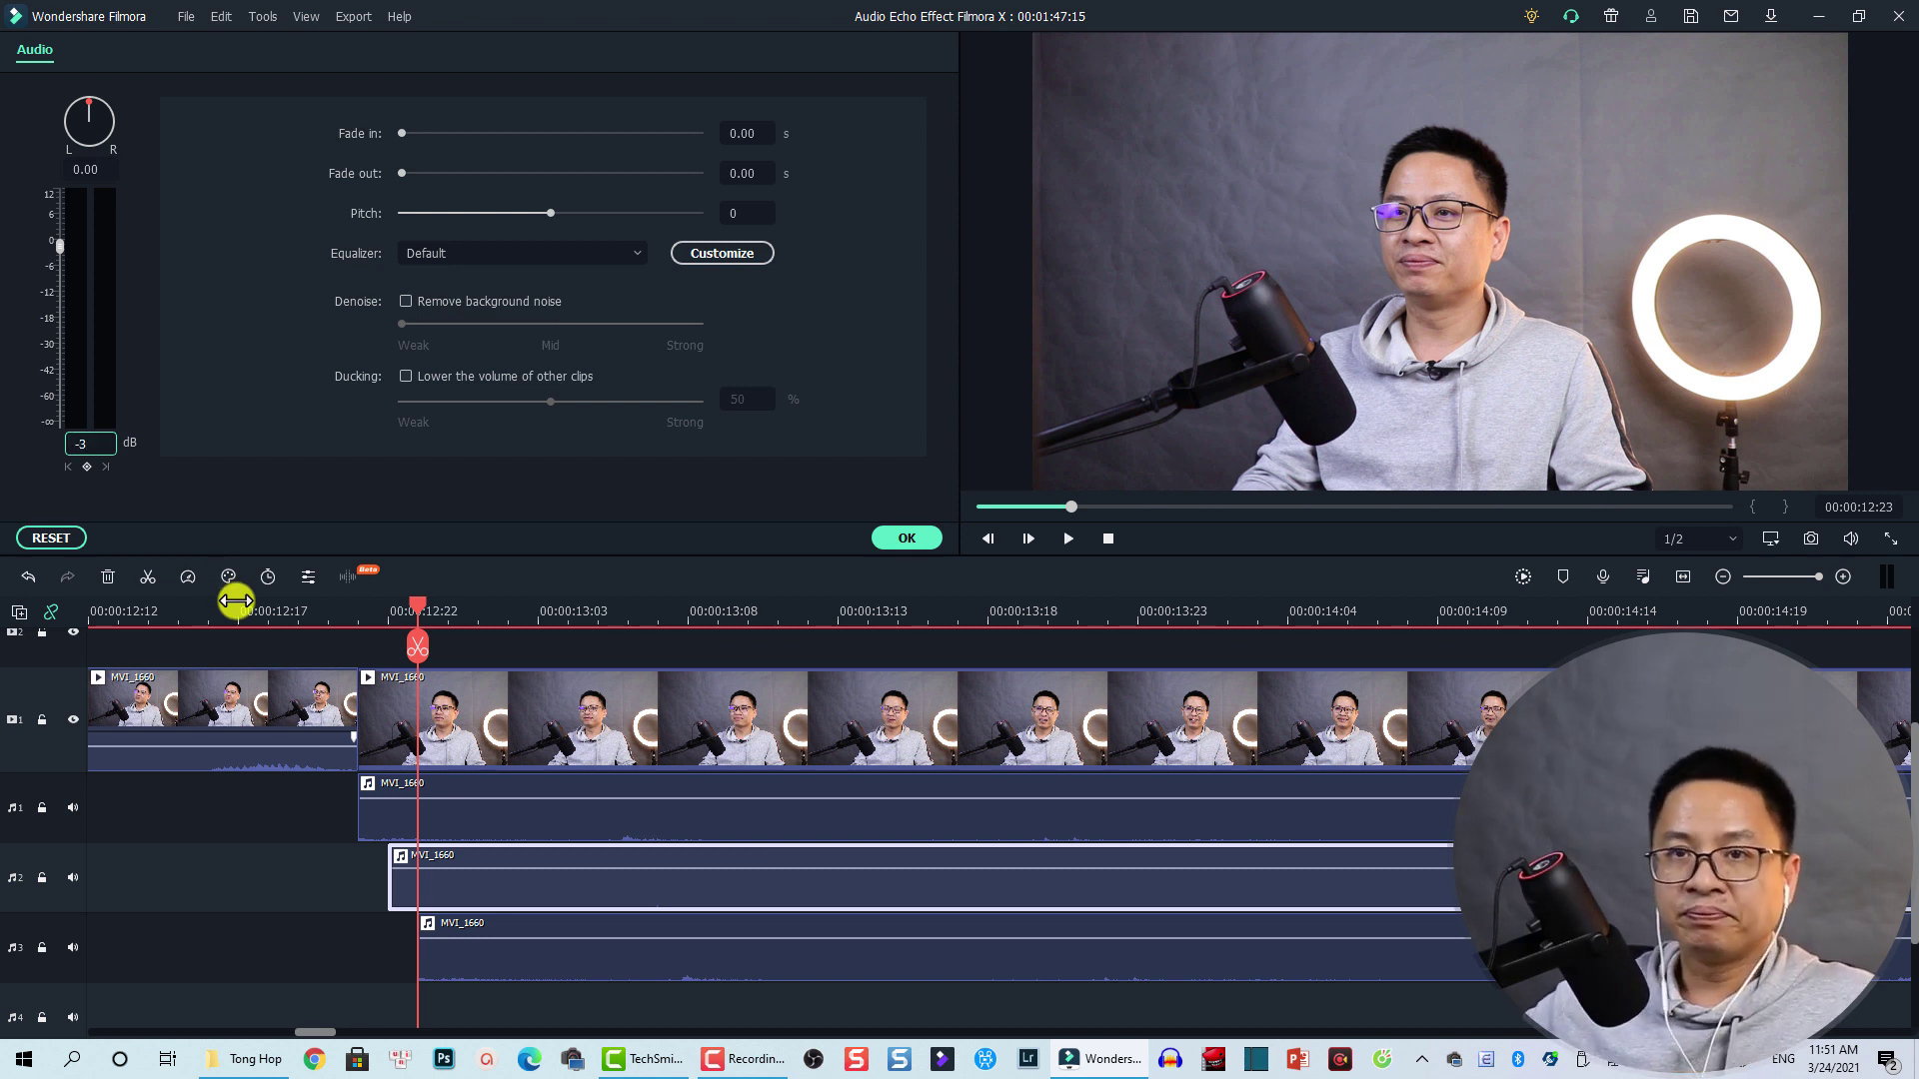
# - Set the volume of the second track's audio copy to -3 dB and the third track's copy to -6 dB
pyautogui.press('Return')
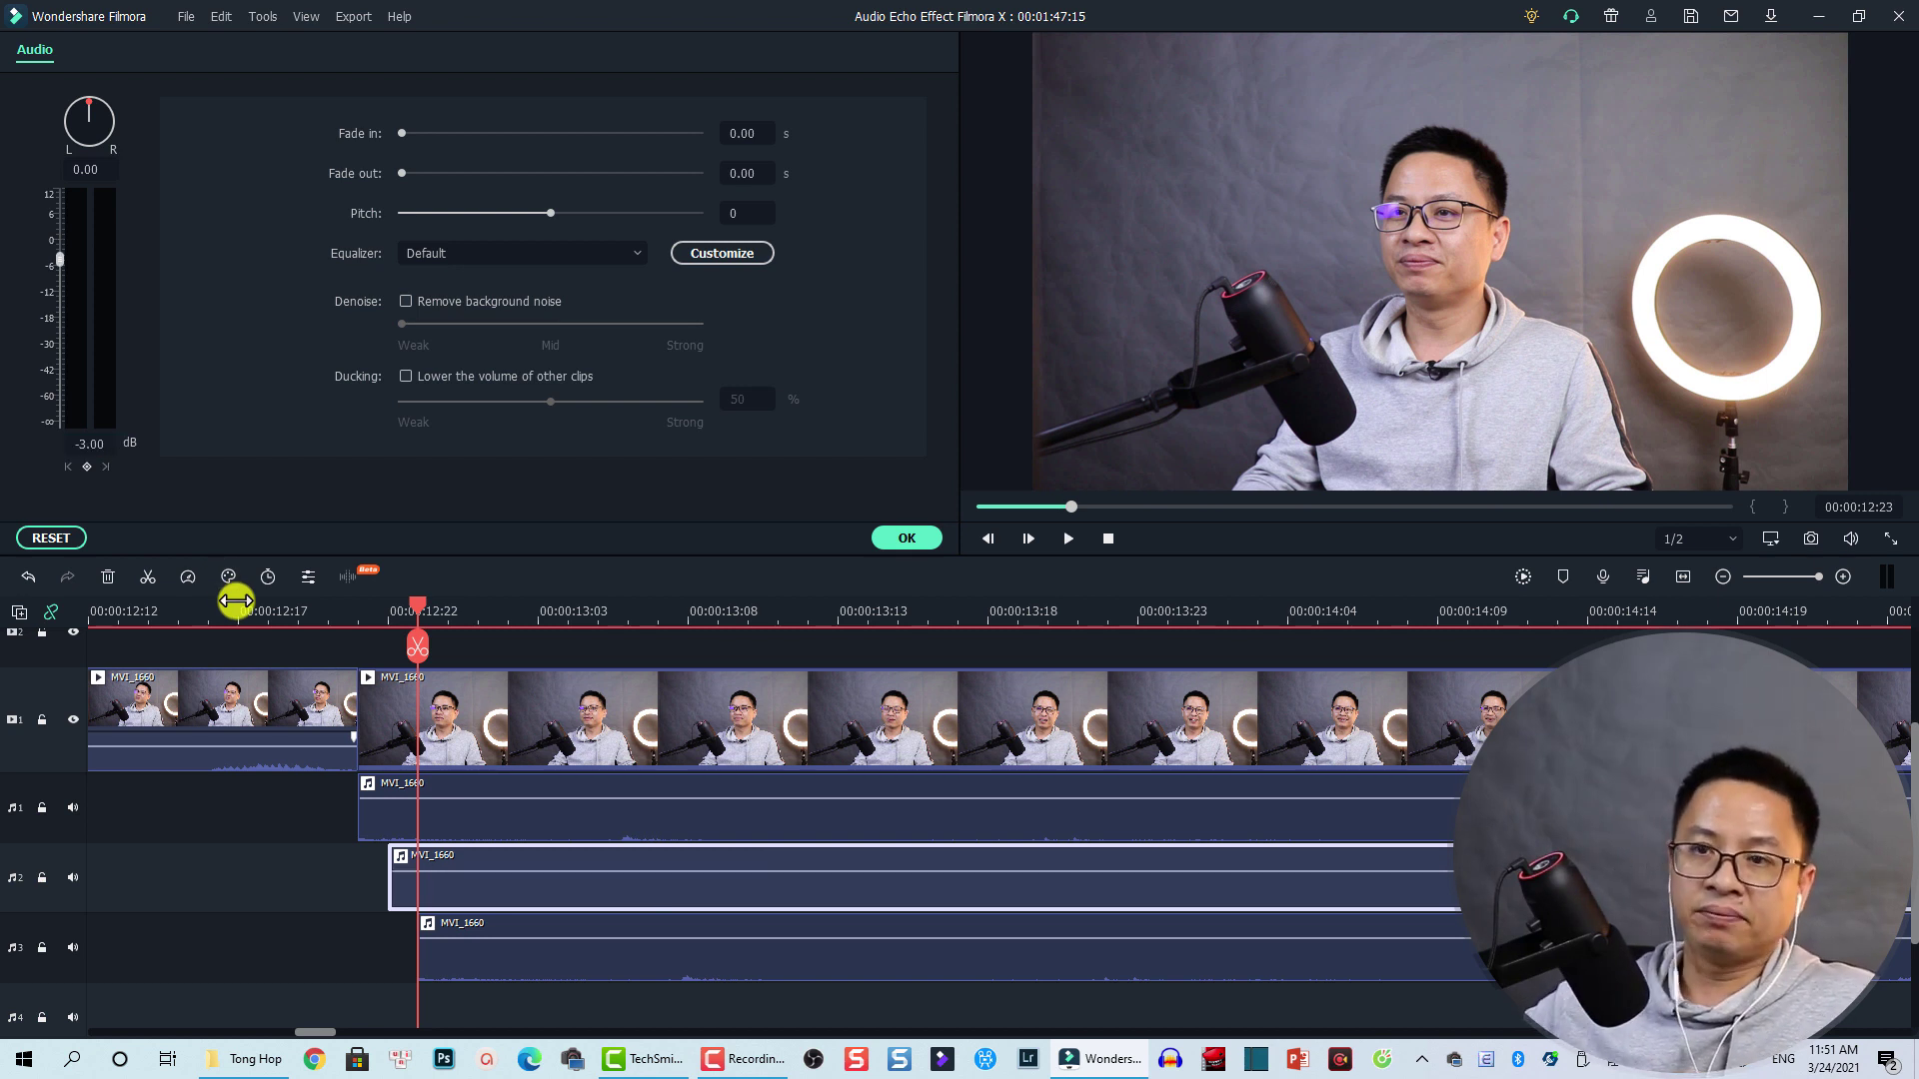
pyautogui.click(502, 960)
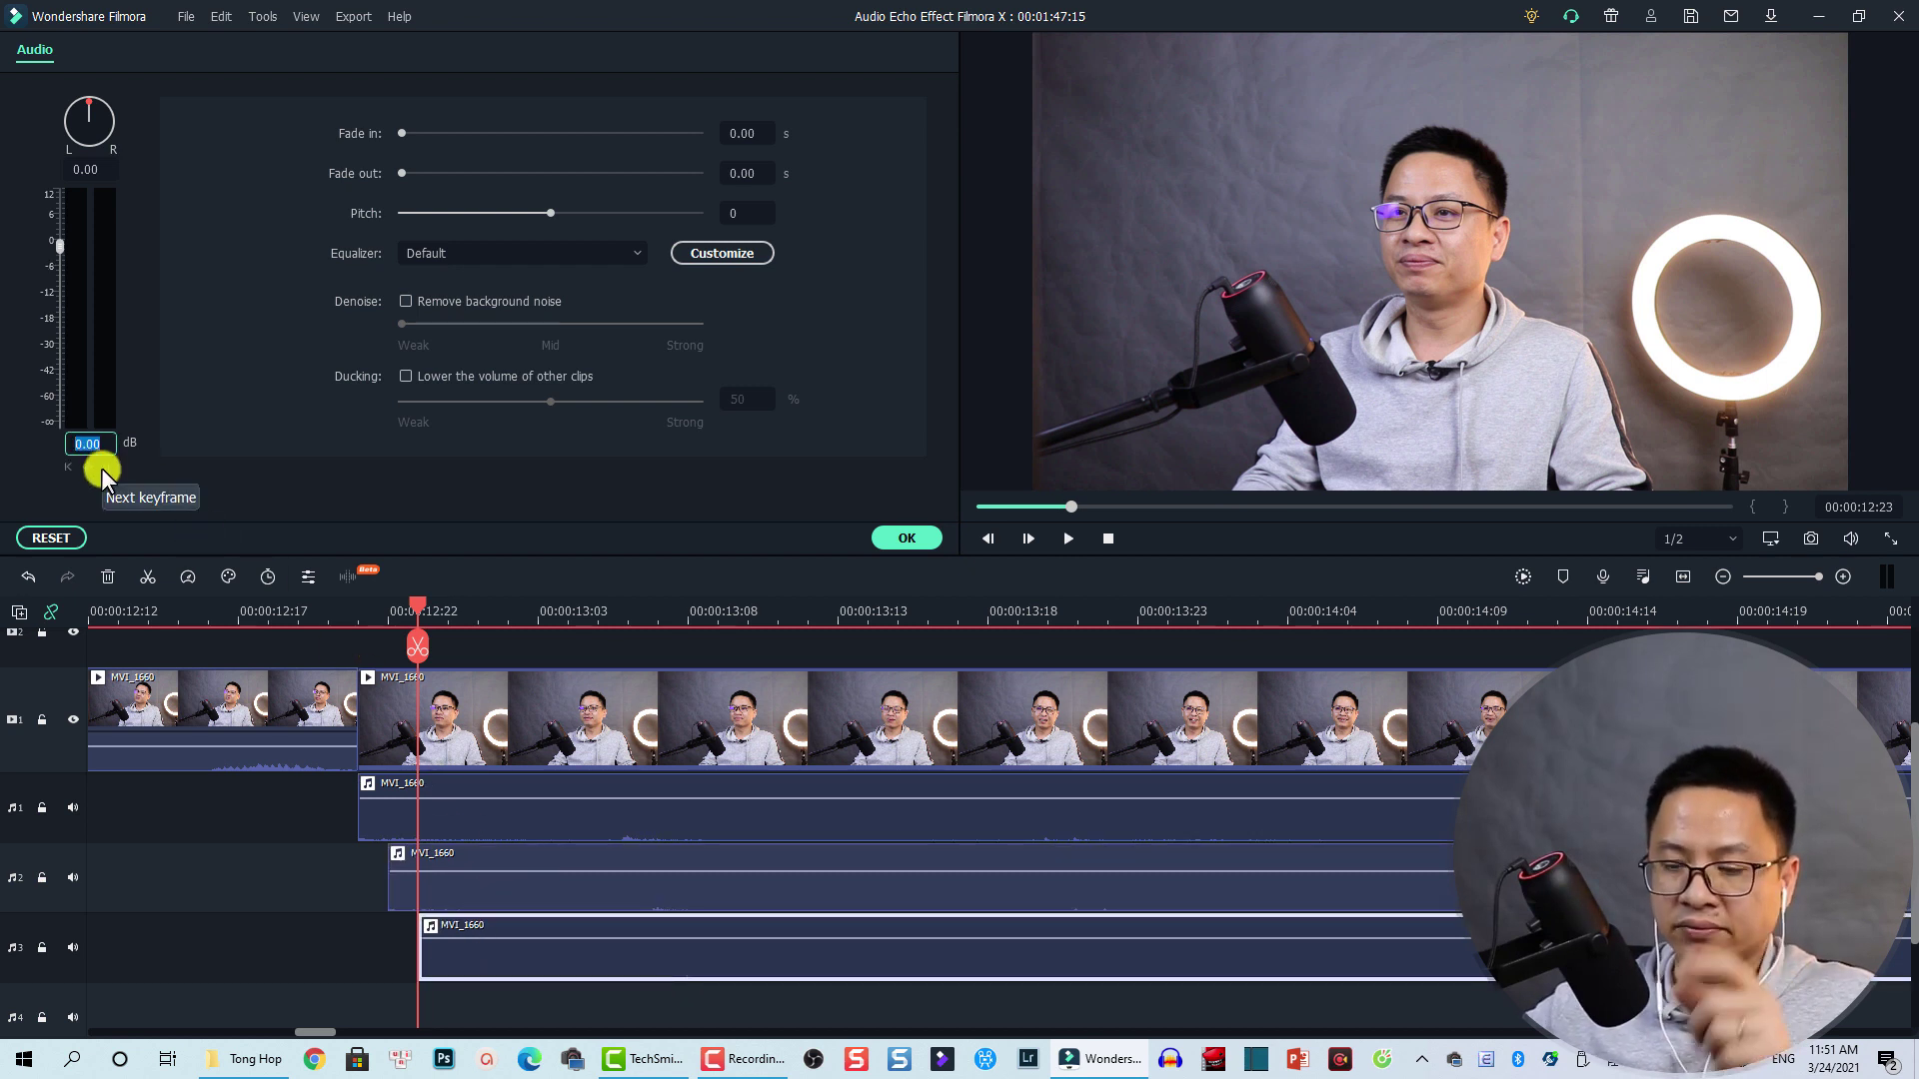
pyautogui.write('-6')
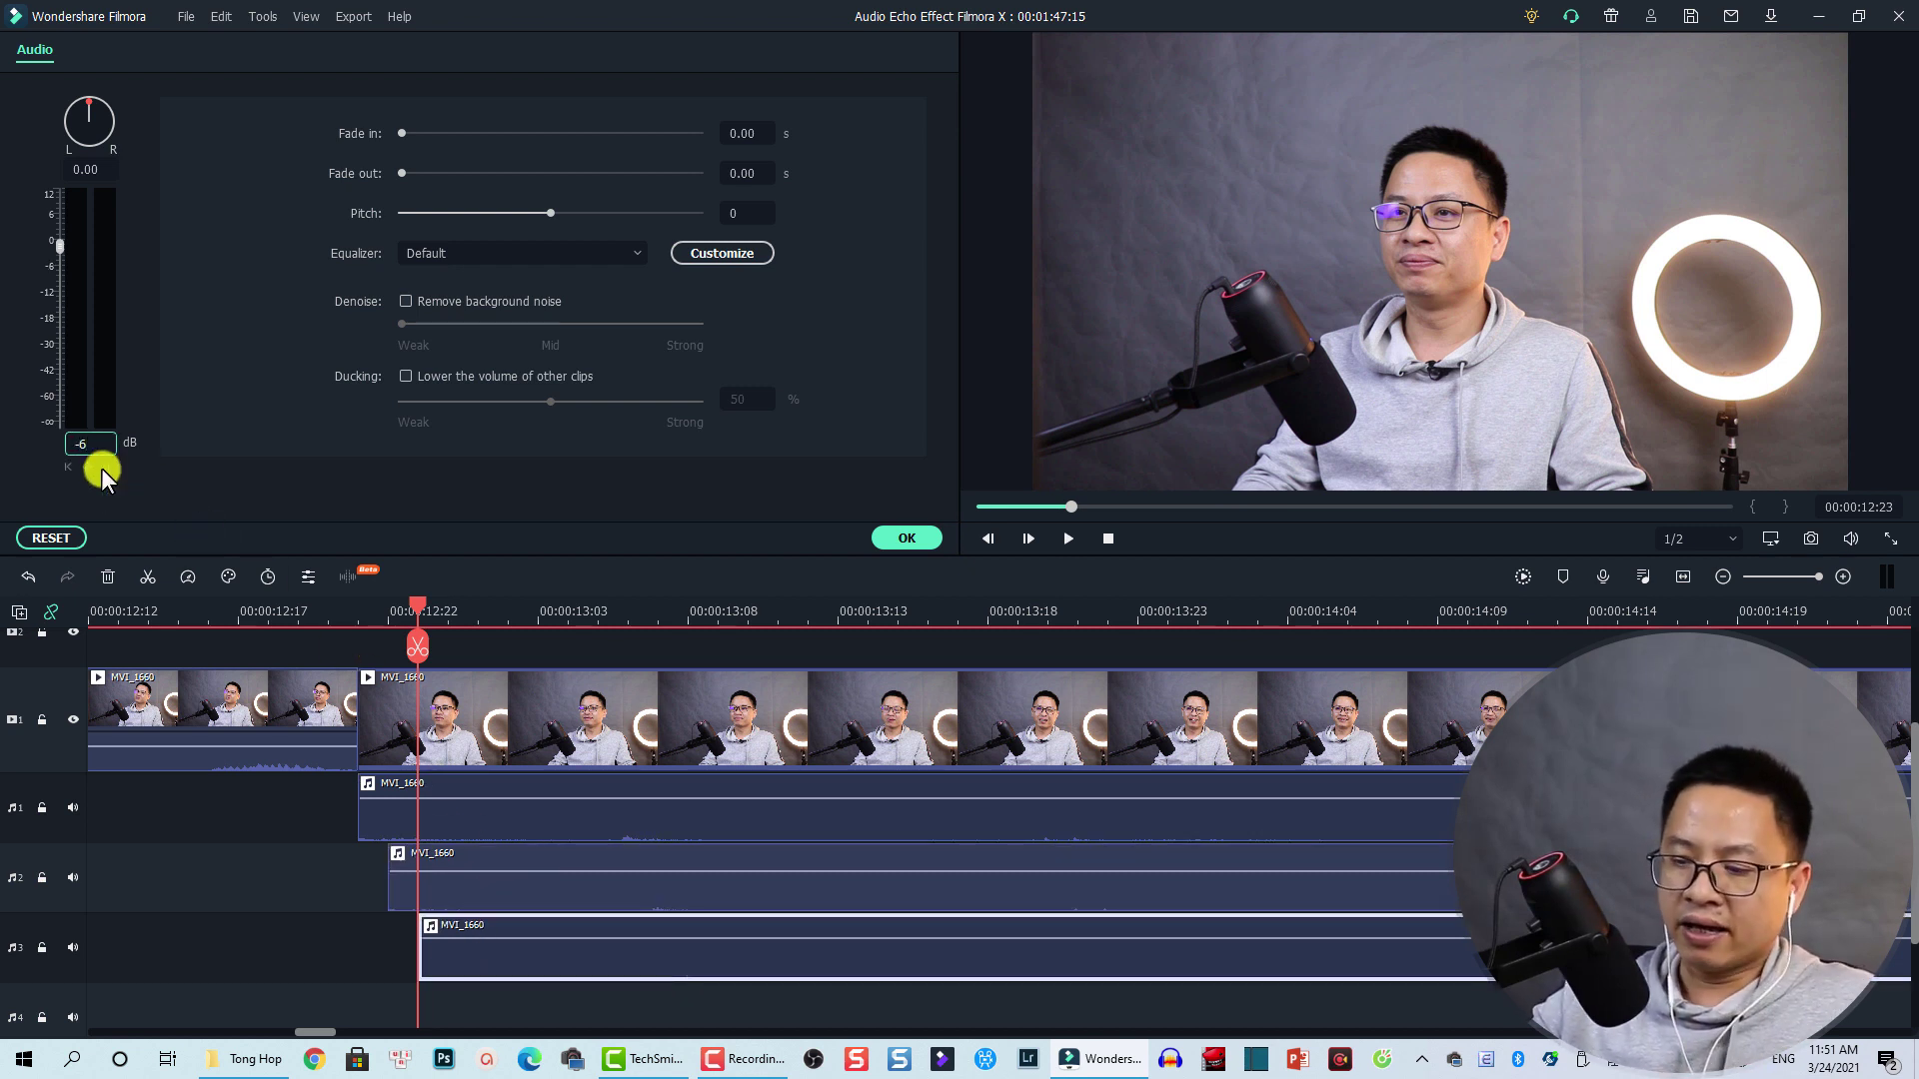
pyautogui.press('Return')
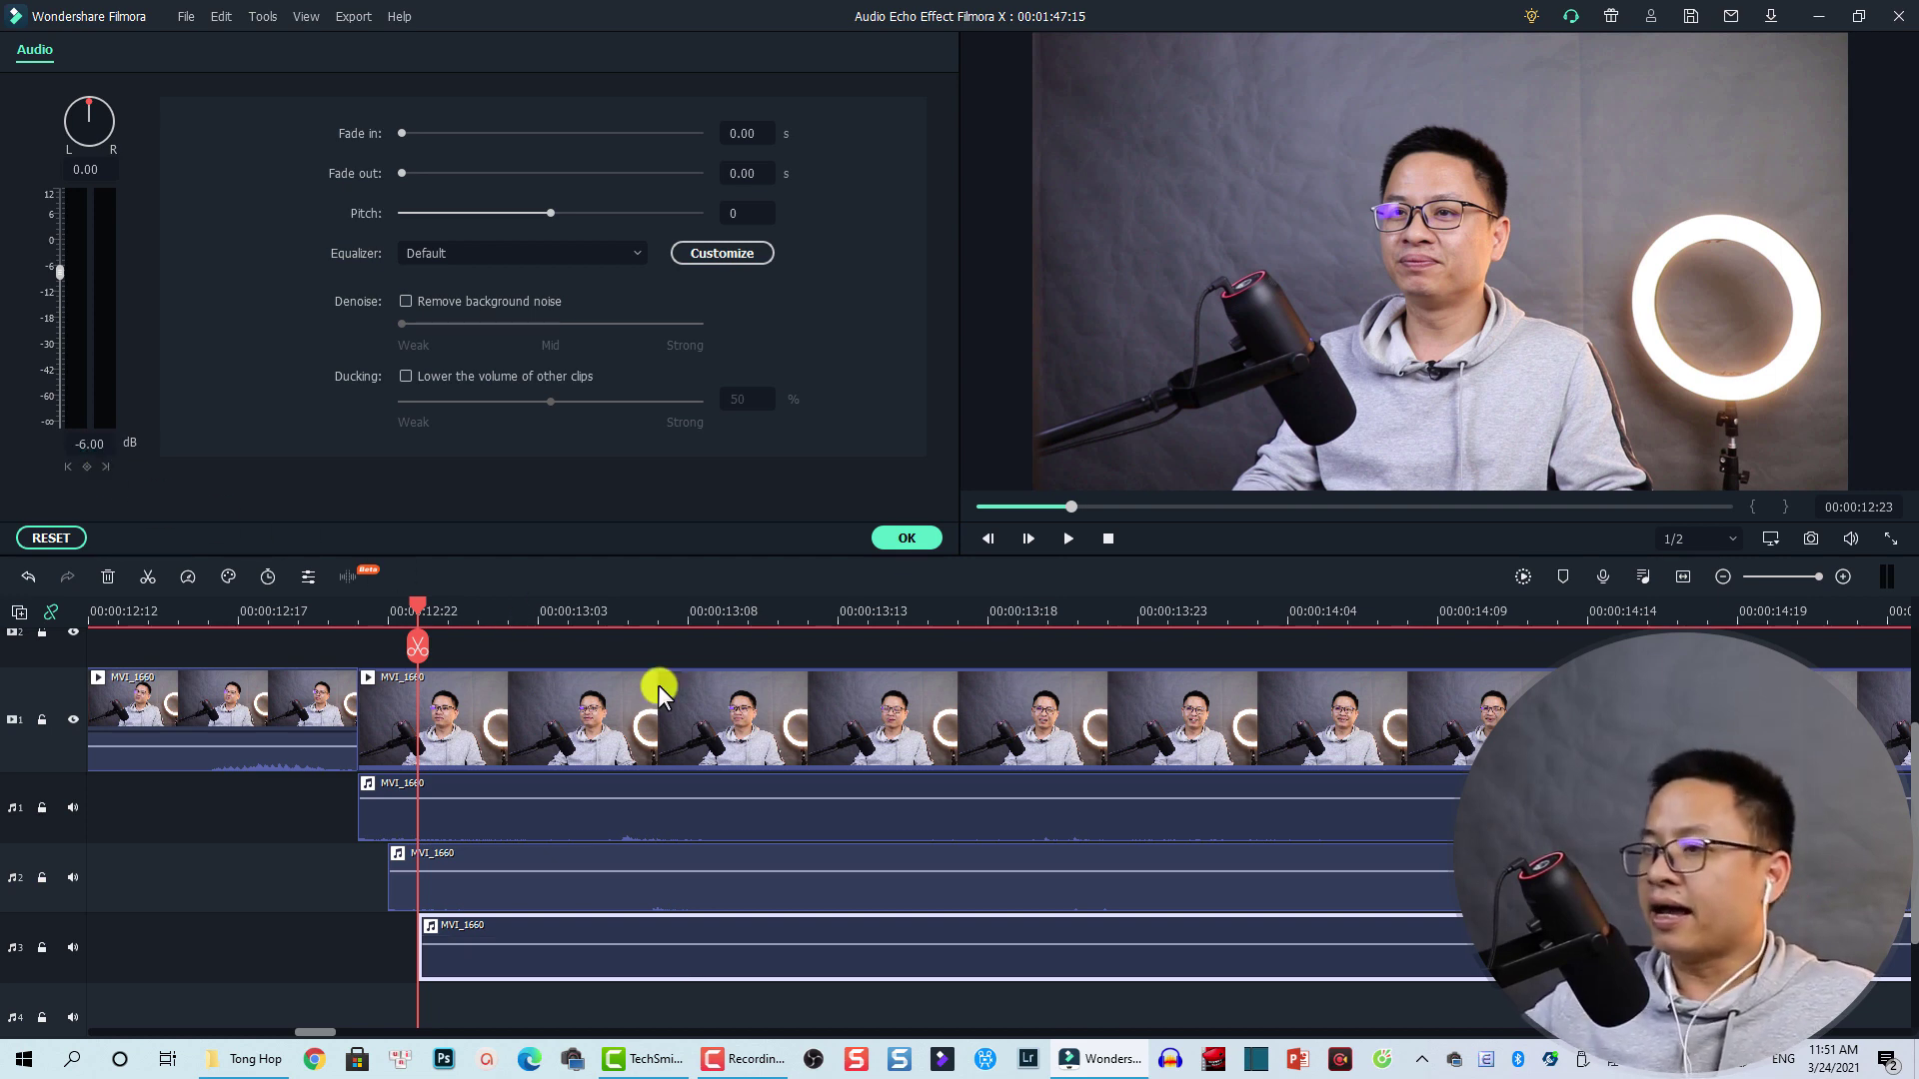
# - Play the timeline from 00:00:11:19 to just past the end of the middle segment to hear the layered echo
pyautogui.click(1683, 577)
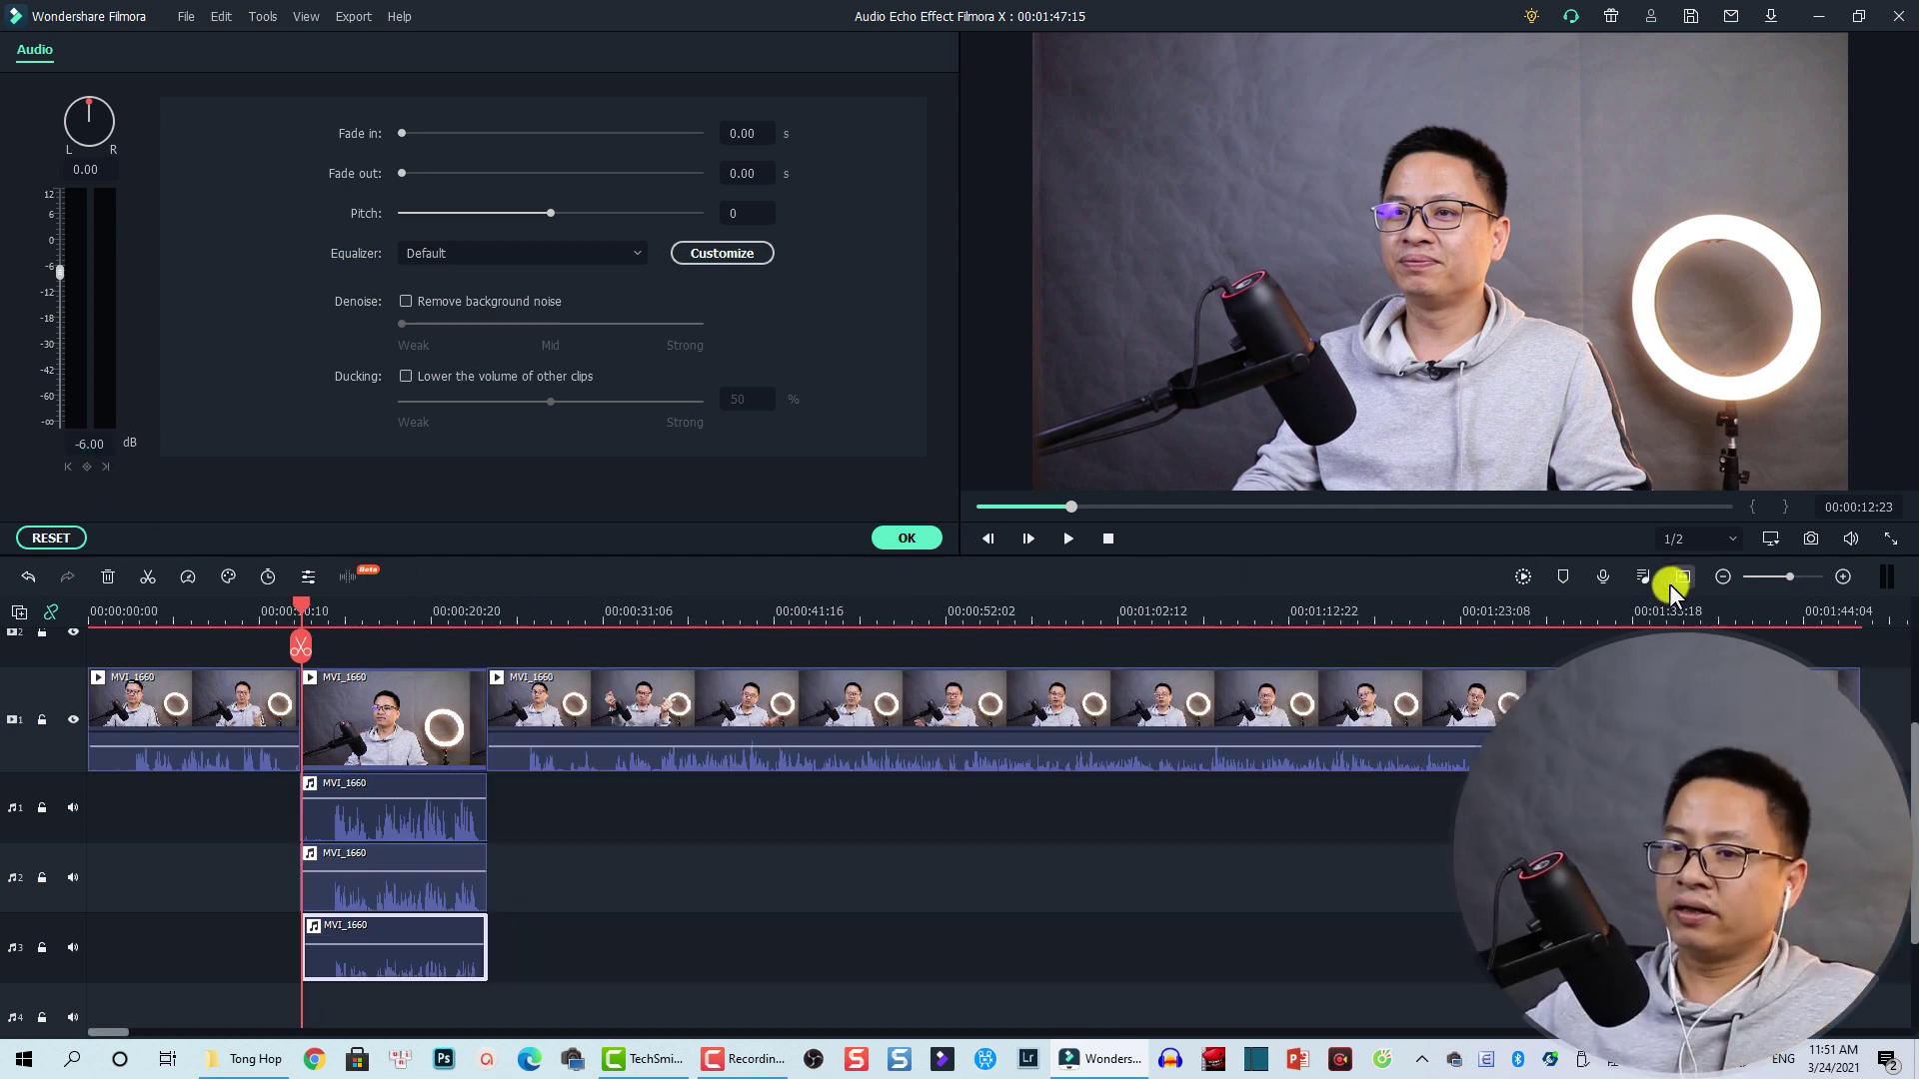
pyautogui.moveTo(302, 634)
pyautogui.mouseDown()
pyautogui.moveTo(286, 620)
pyautogui.moveTo(303, 600)
pyautogui.moveTo(284, 612)
pyautogui.mouseUp()
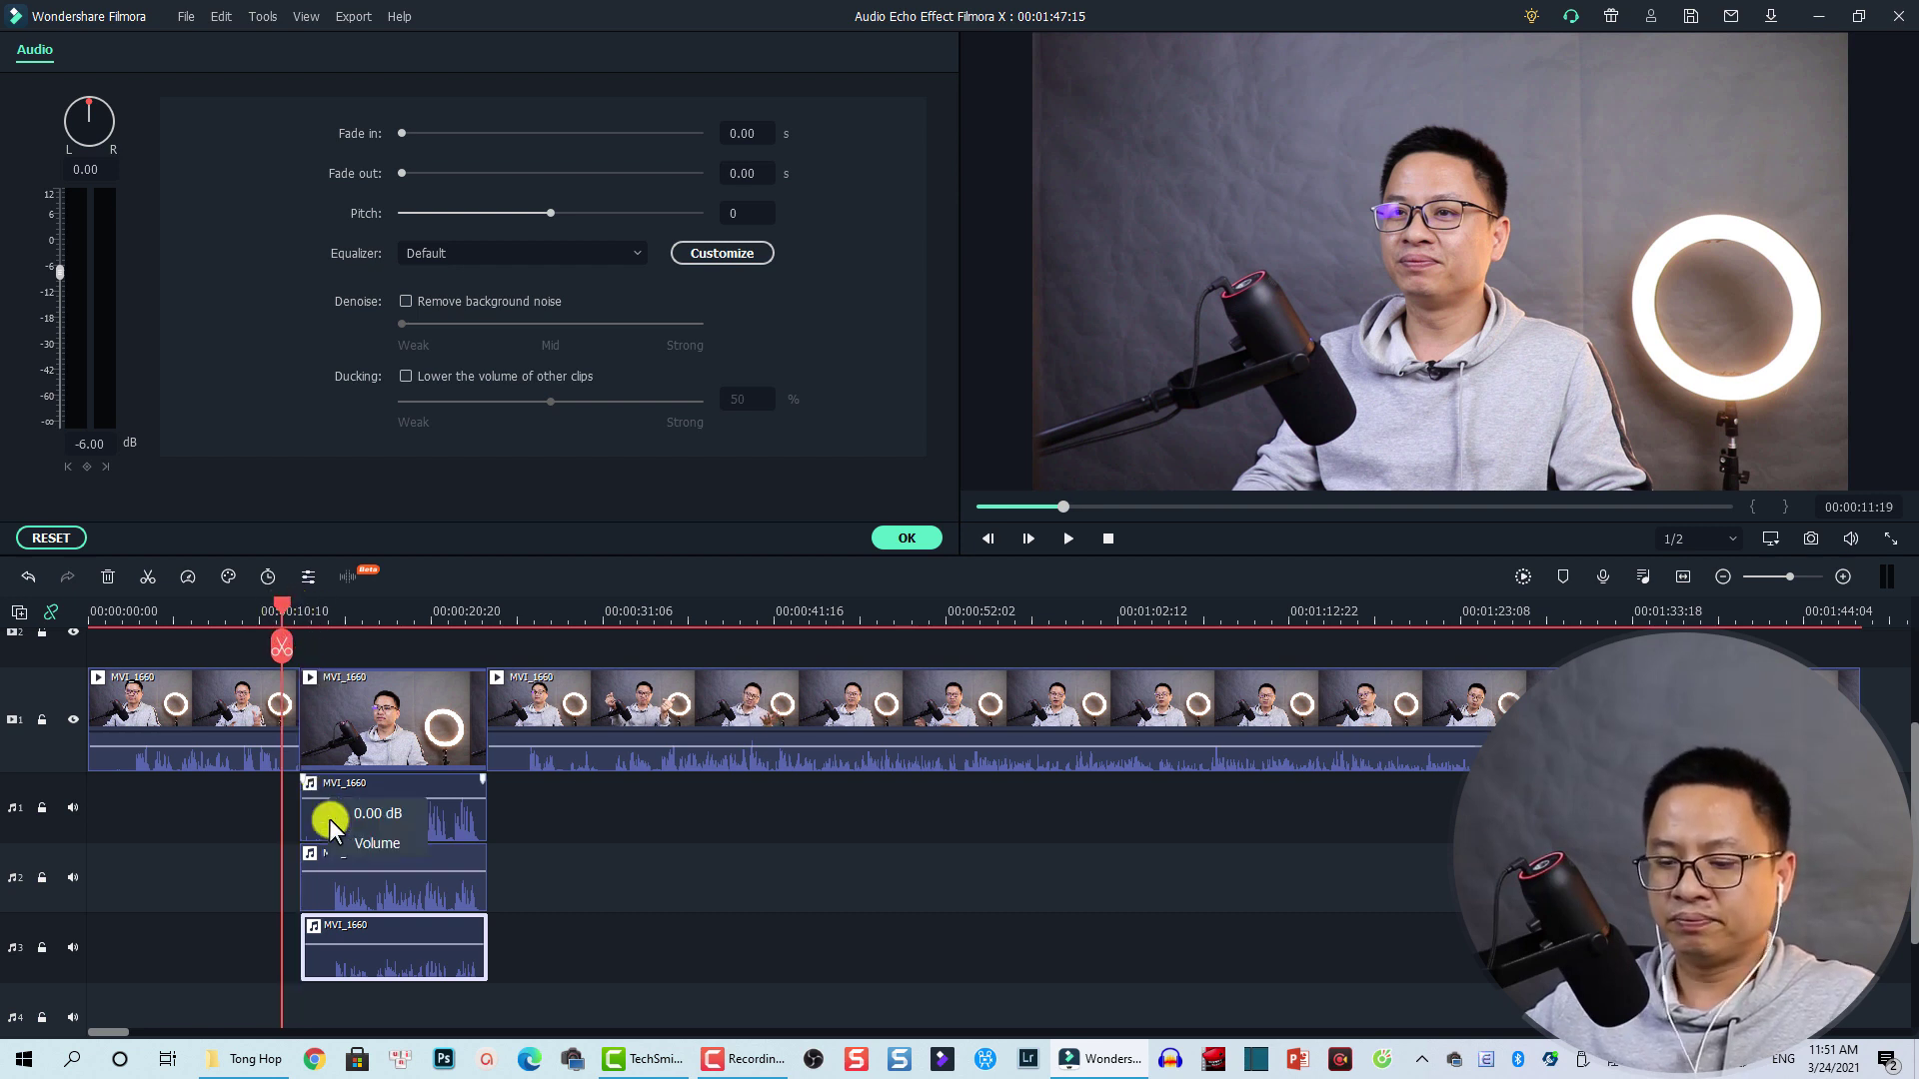
pyautogui.press('space')
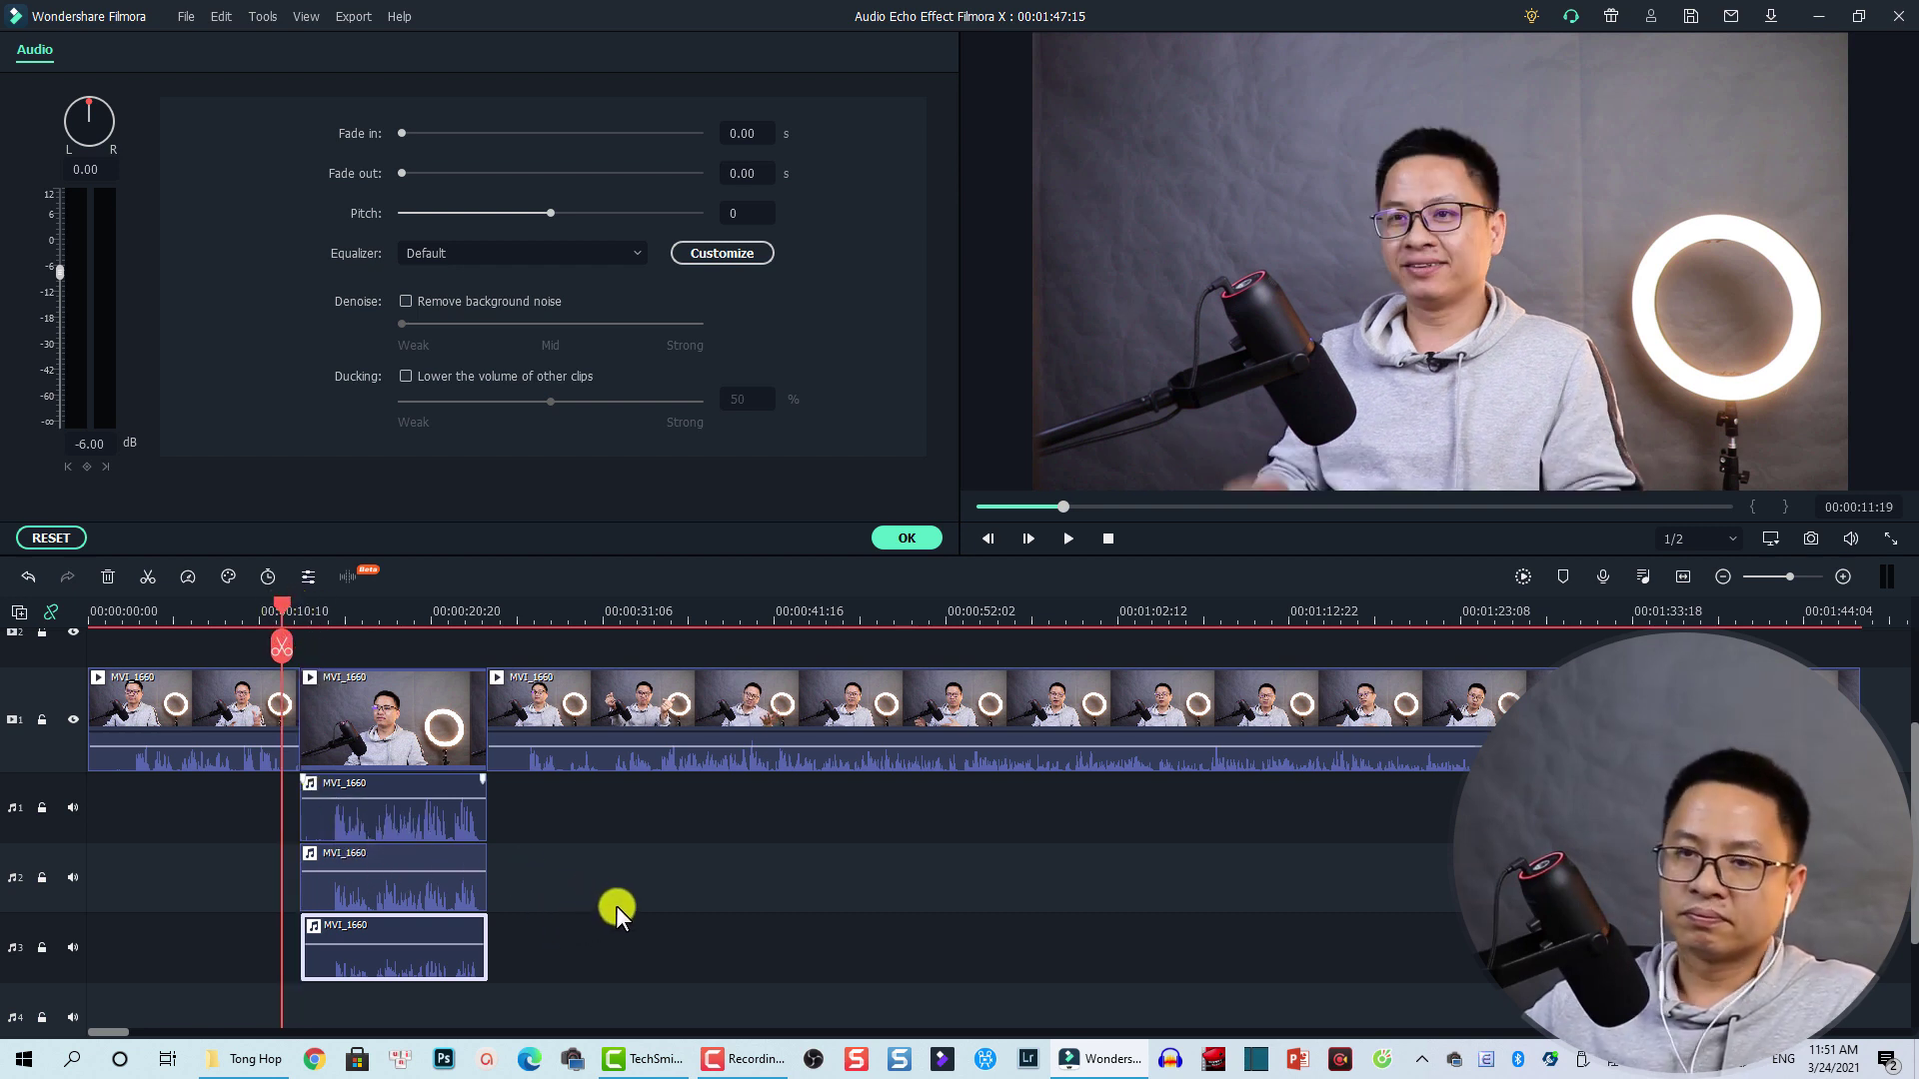
pyautogui.scroll(-1, 627, 905)
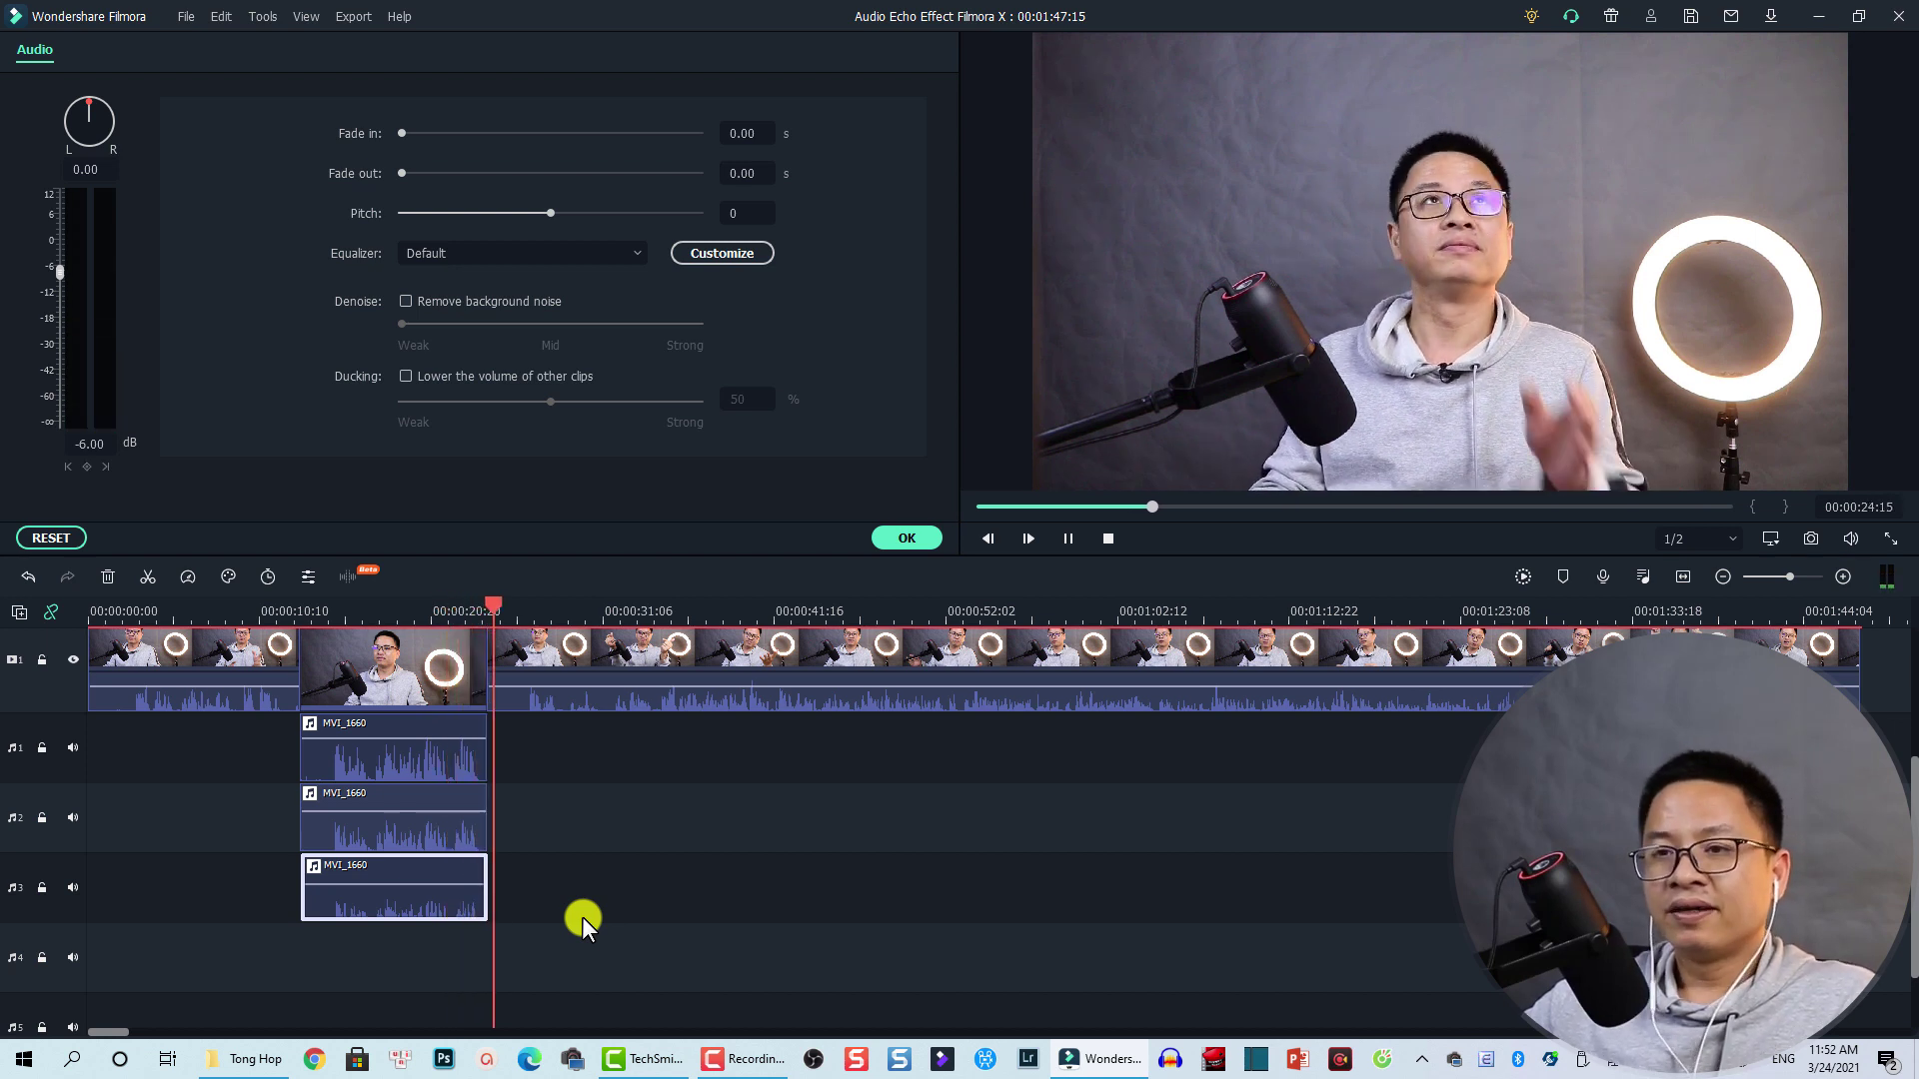
pyautogui.press('space')
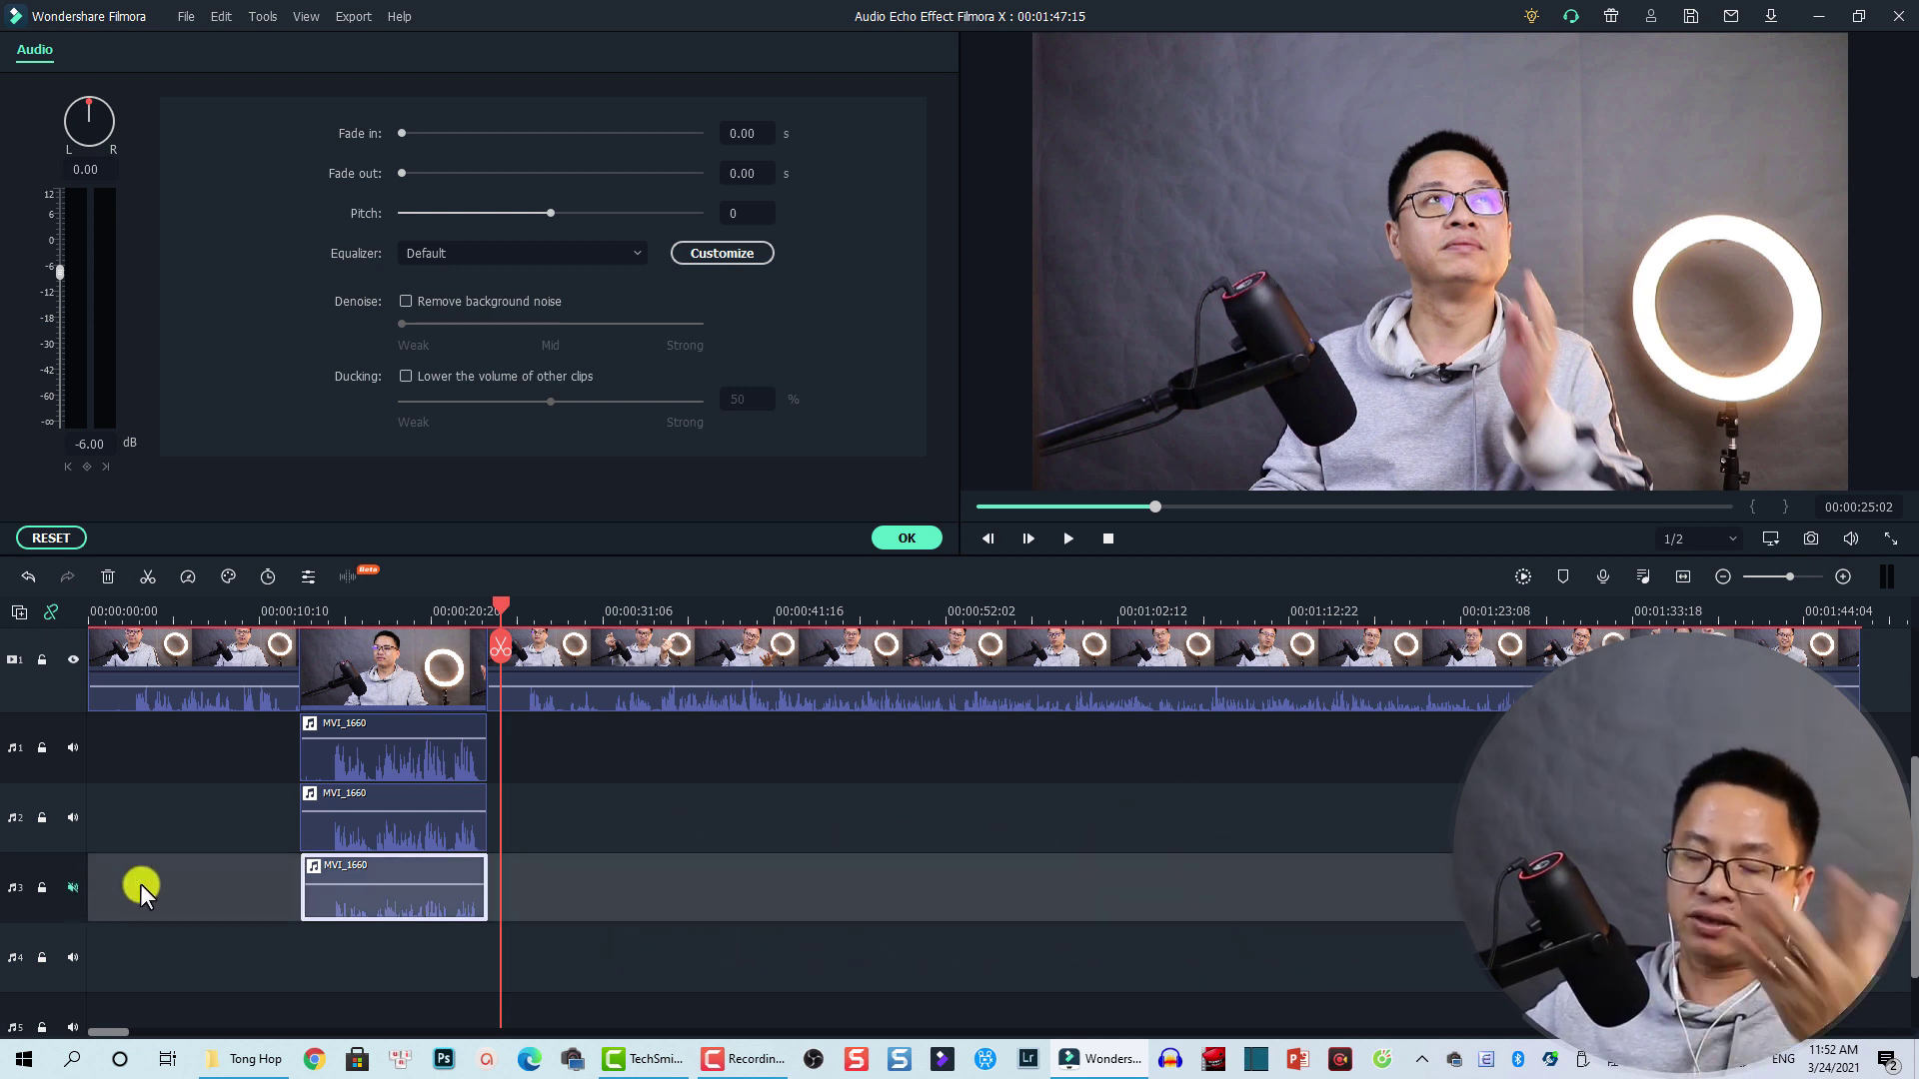
# - Play the middle segment from 00:00:12:17 with the third audio track muted to hear only two audio layers
pyautogui.click(296, 609)
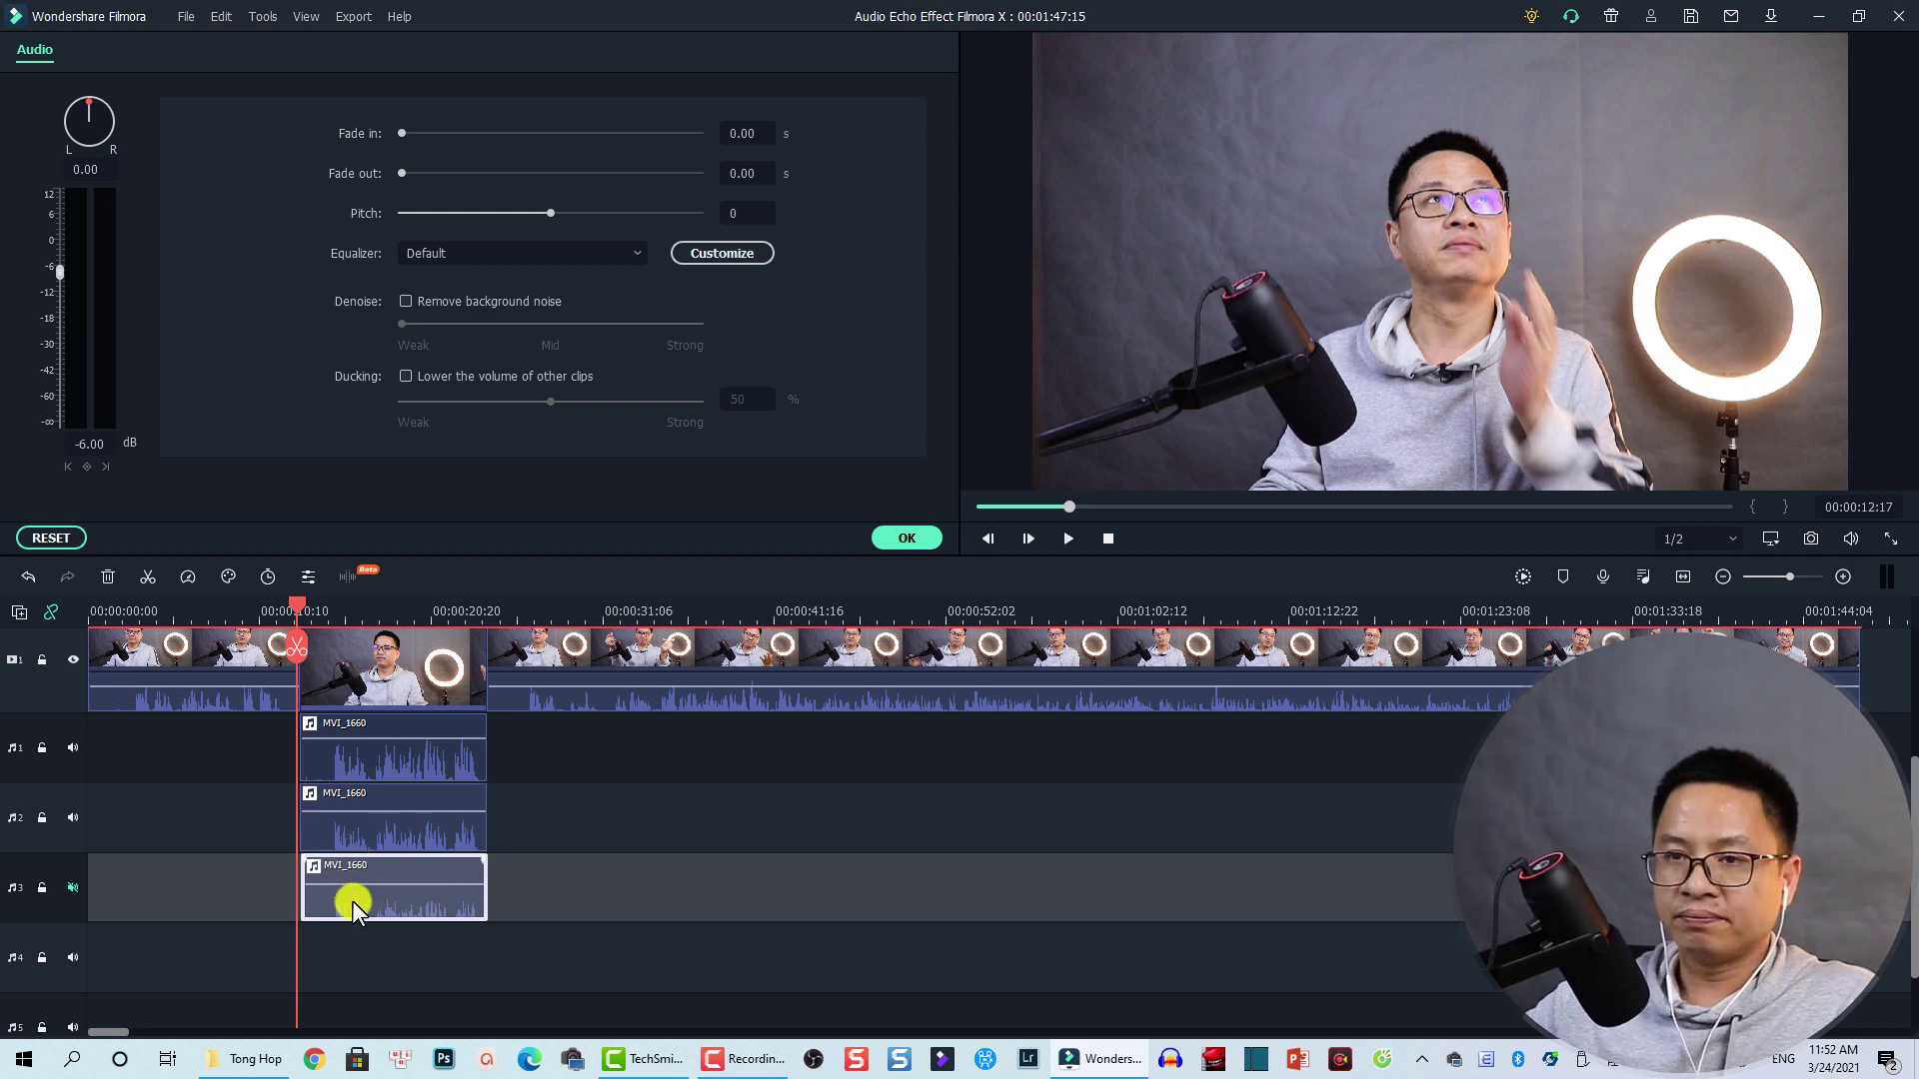
pyautogui.press('space')
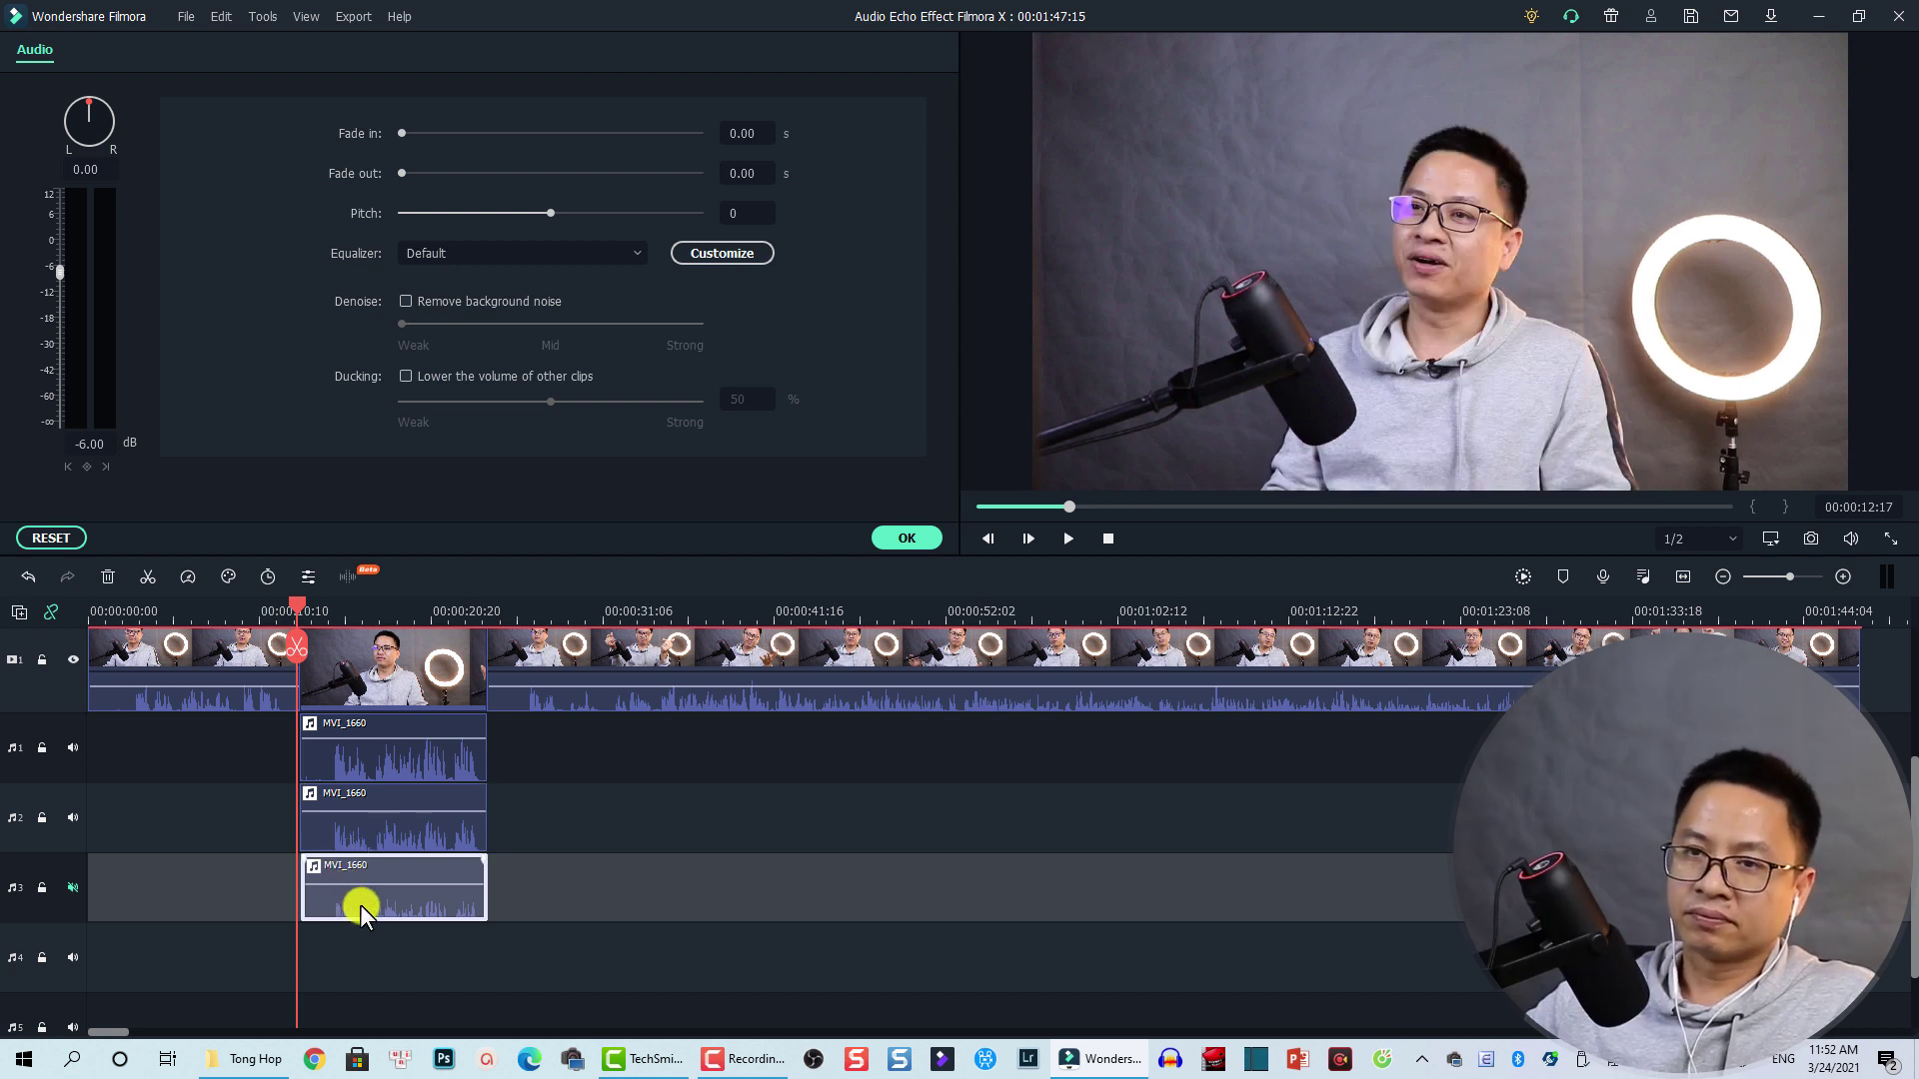
pyautogui.scroll(-1, 360, 903)
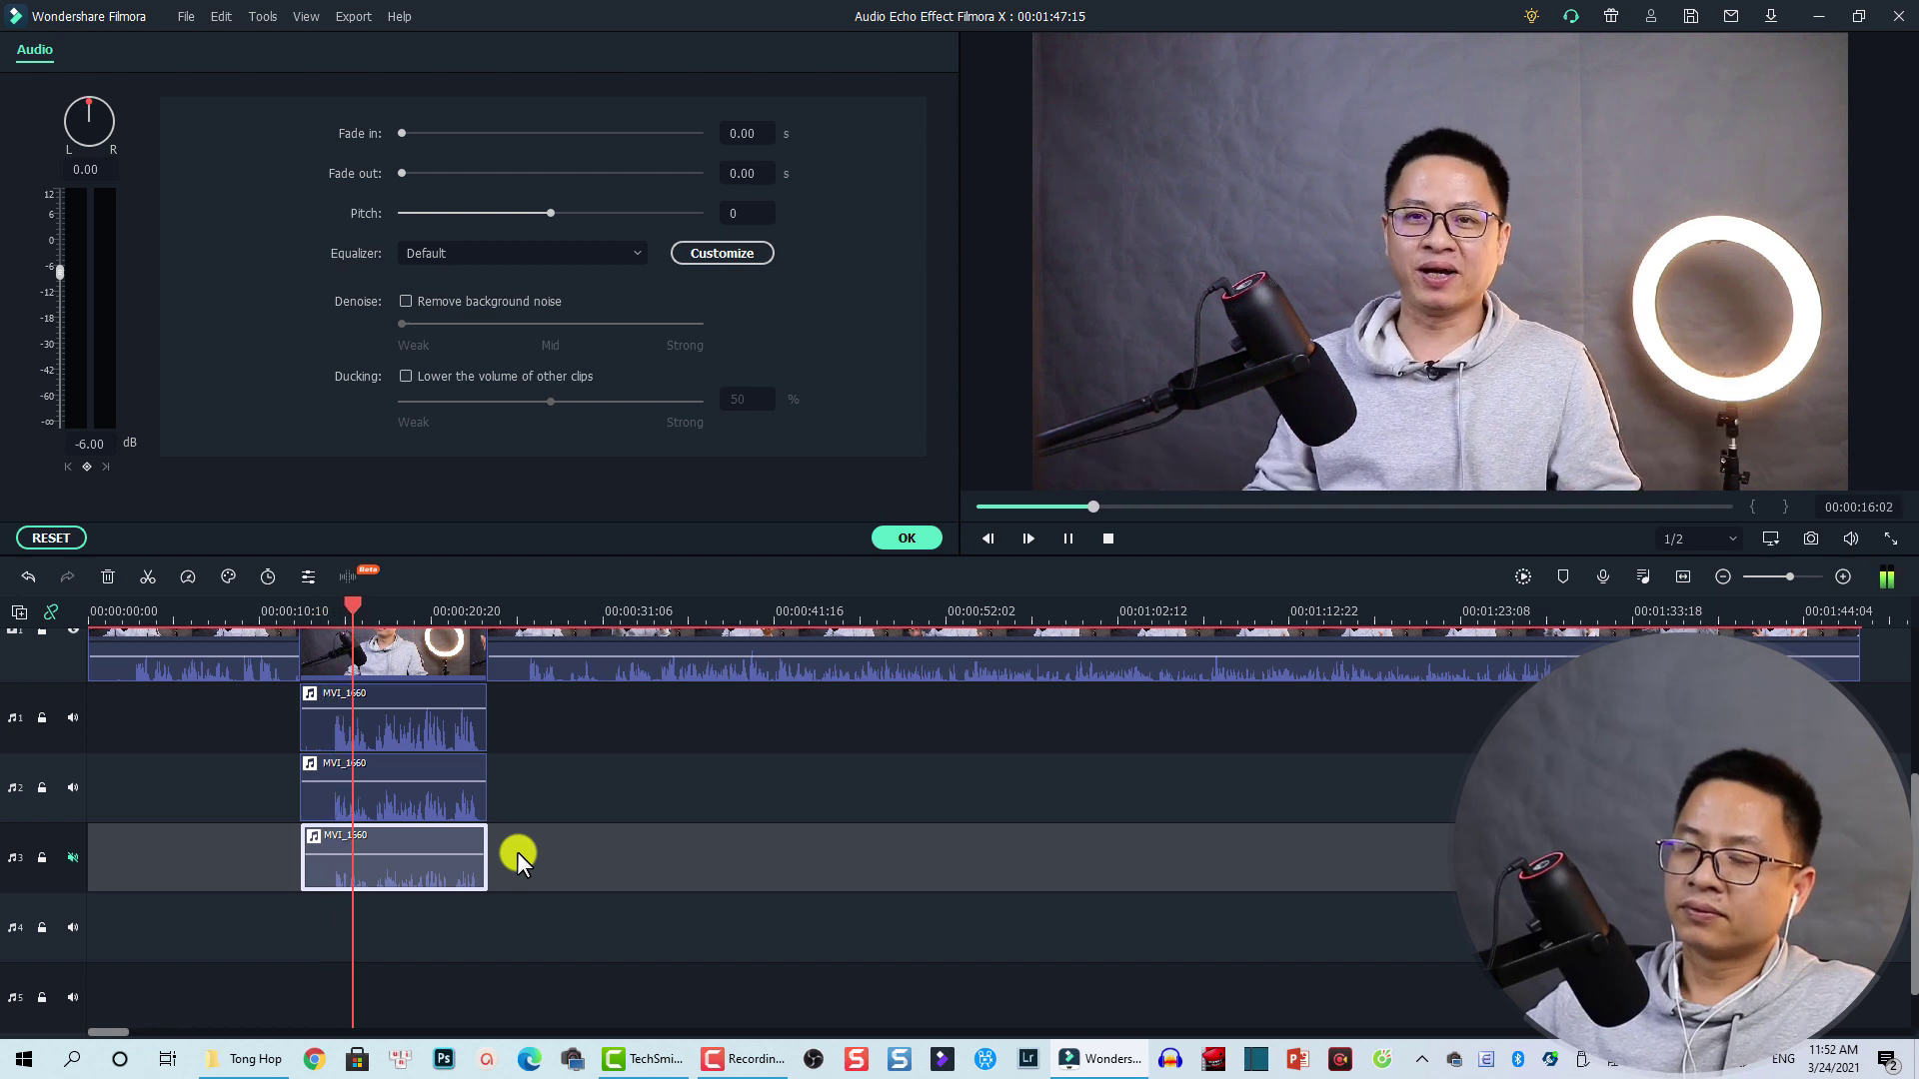
pyautogui.press('space')
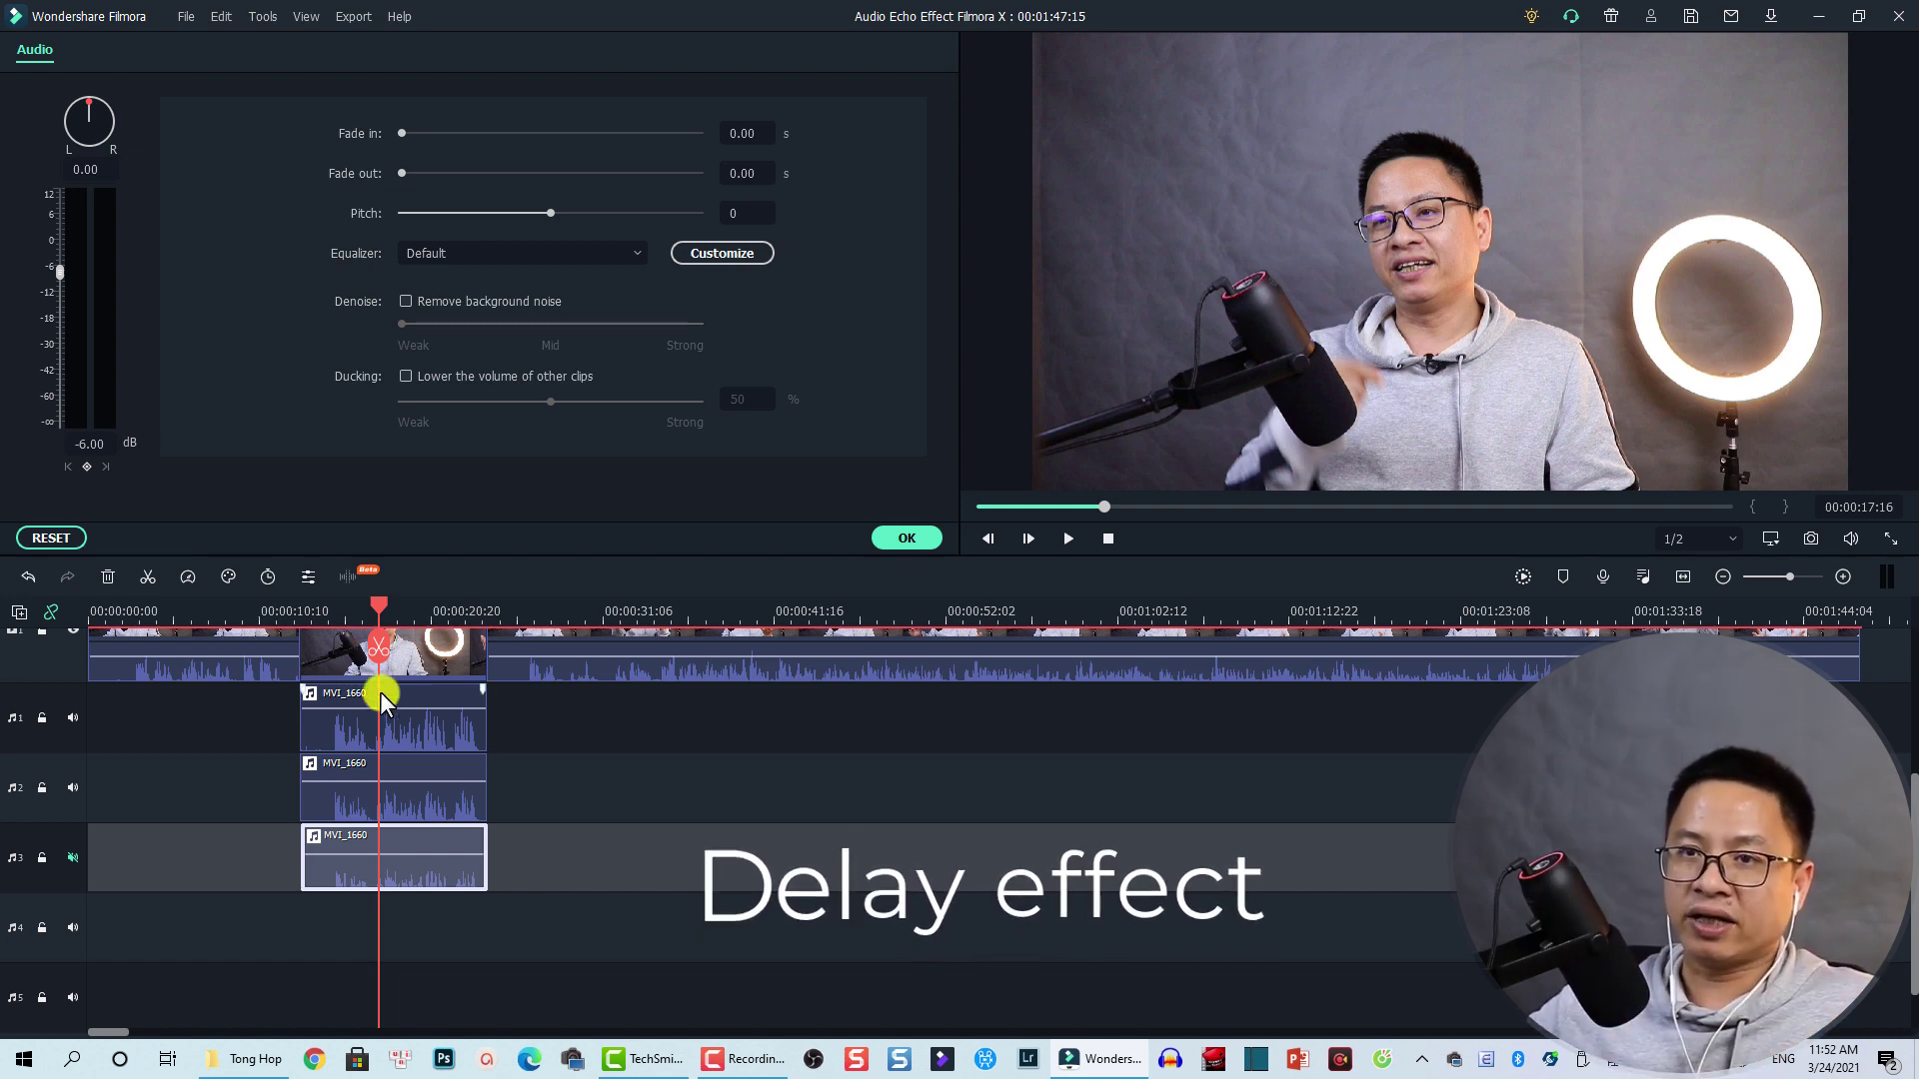
# - Shift the second track's audio copy so that it starts at 00:00:12:23
pyautogui.scroll(4, 380, 629)
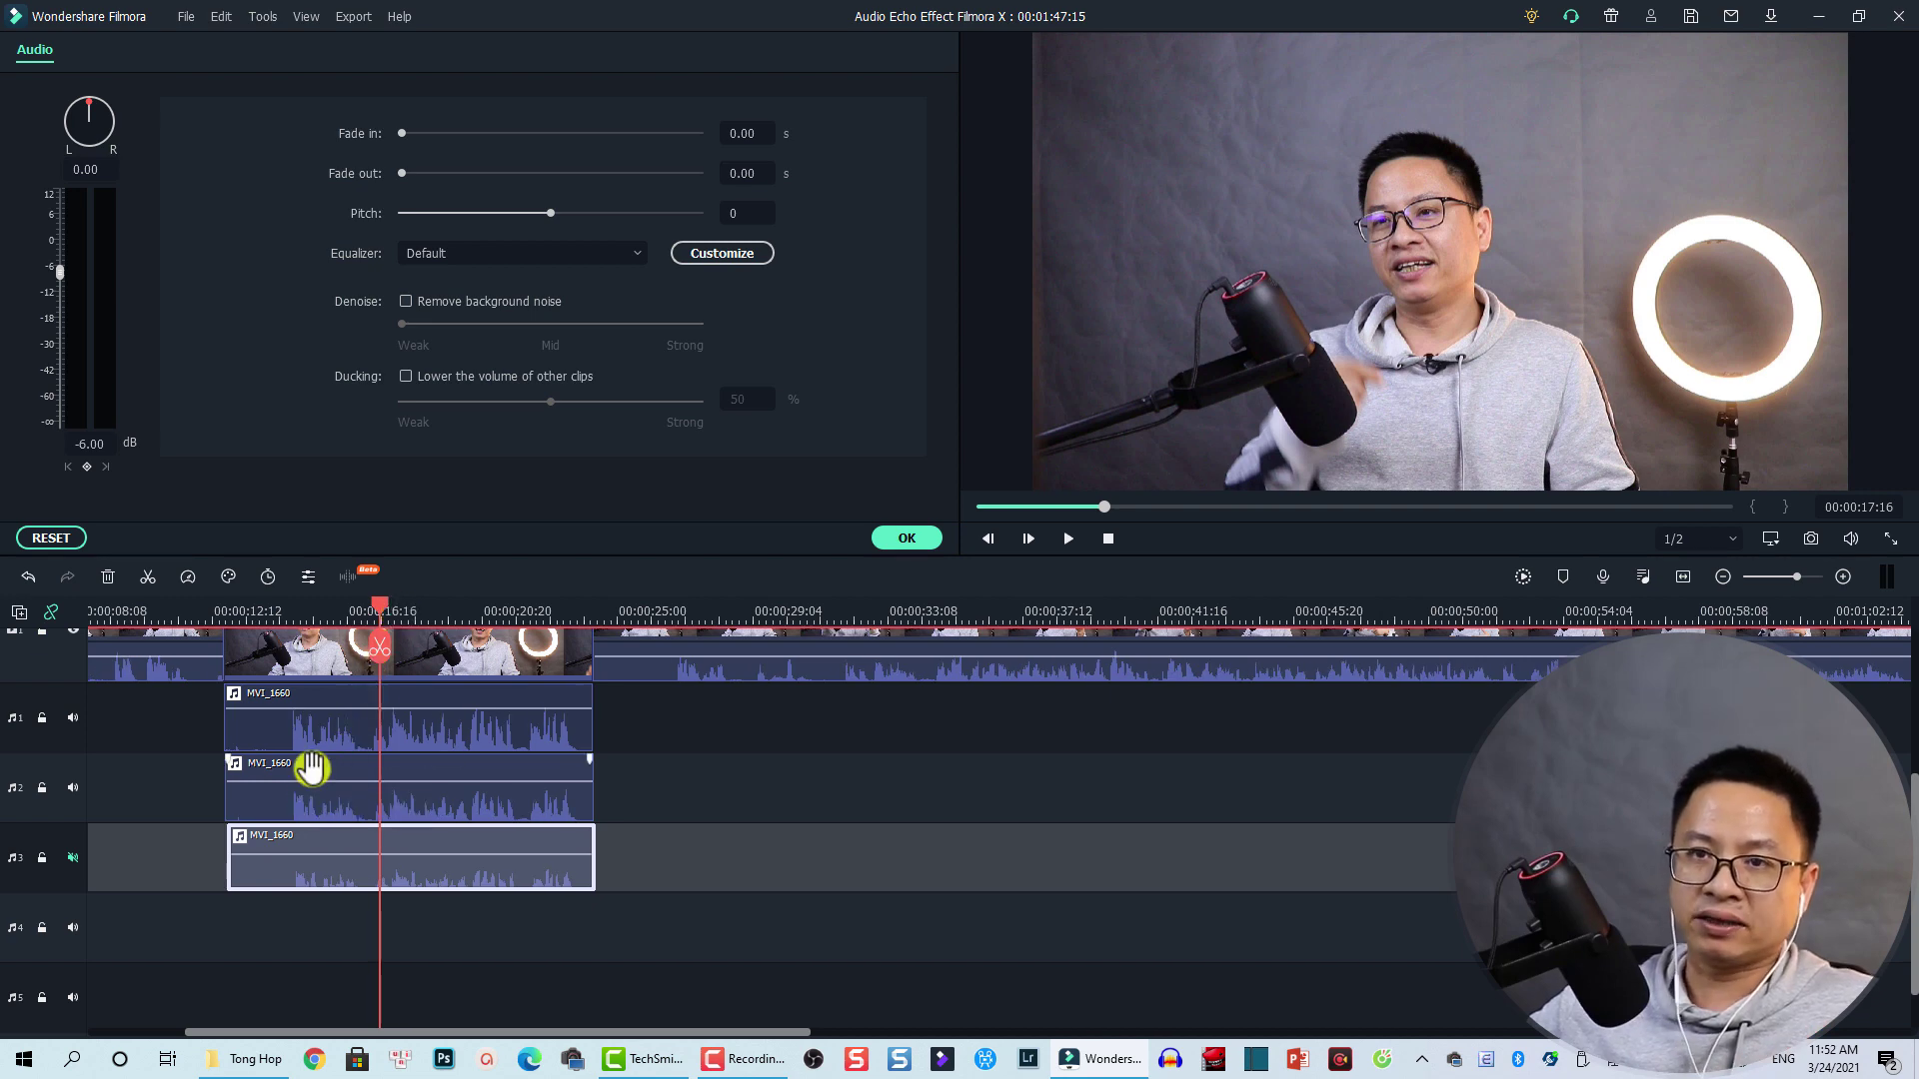
pyautogui.scroll(3, 595, 614)
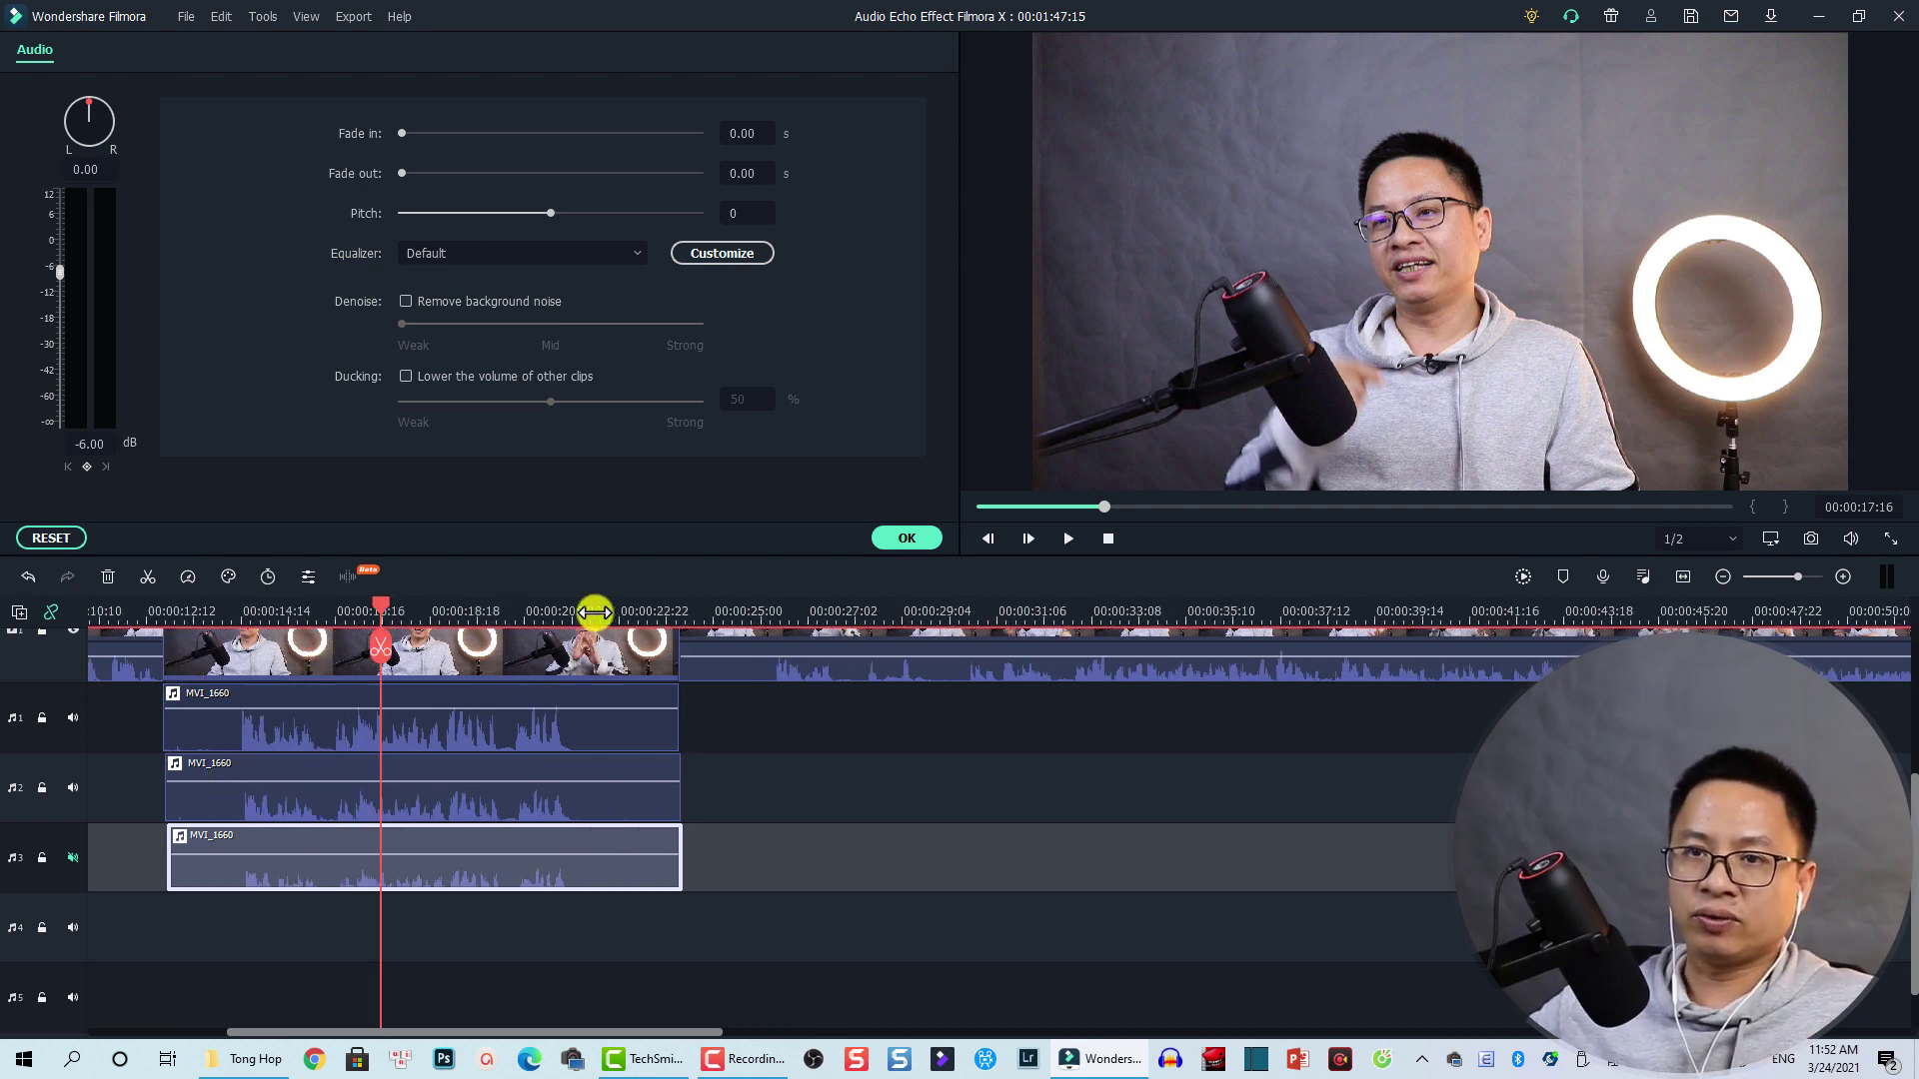
pyautogui.moveTo(378, 601); pyautogui.dragTo(289, 640)
pyautogui.scroll(4, 826, 621)
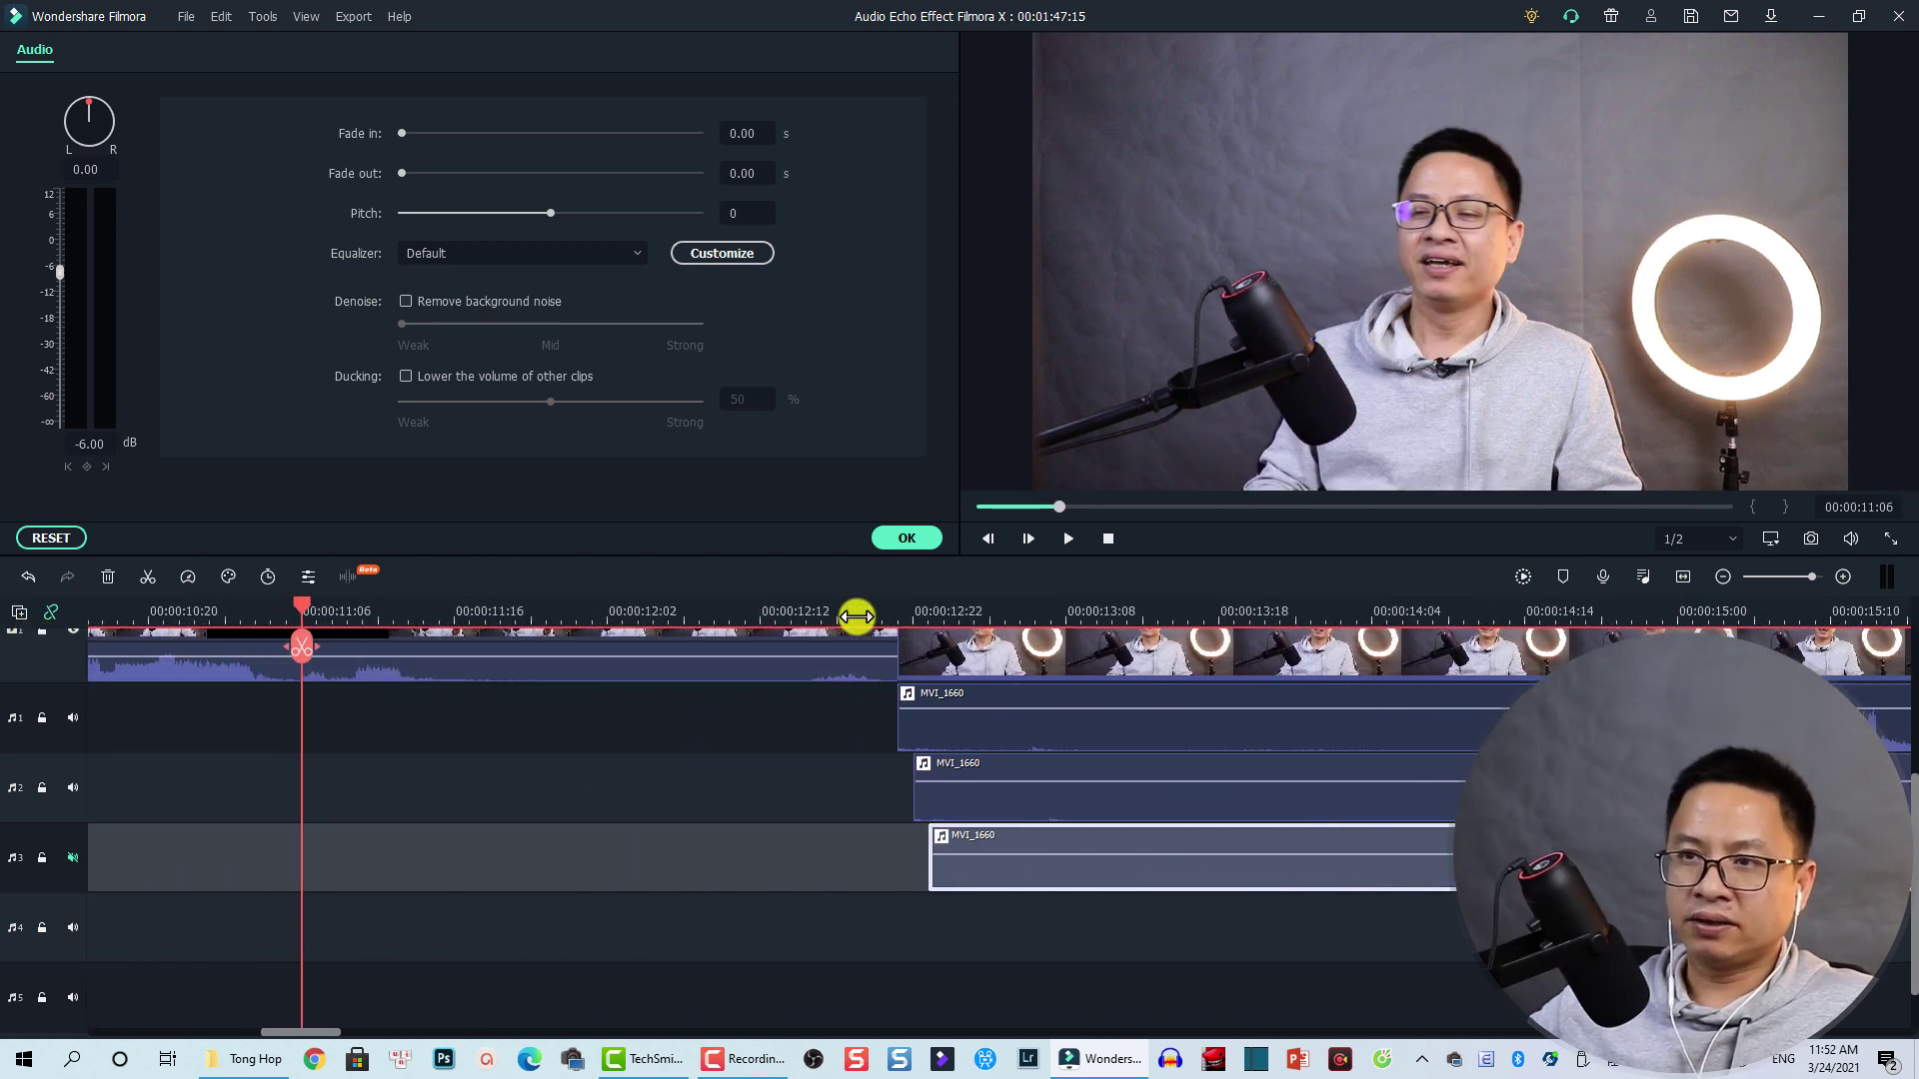
pyautogui.click(920, 612)
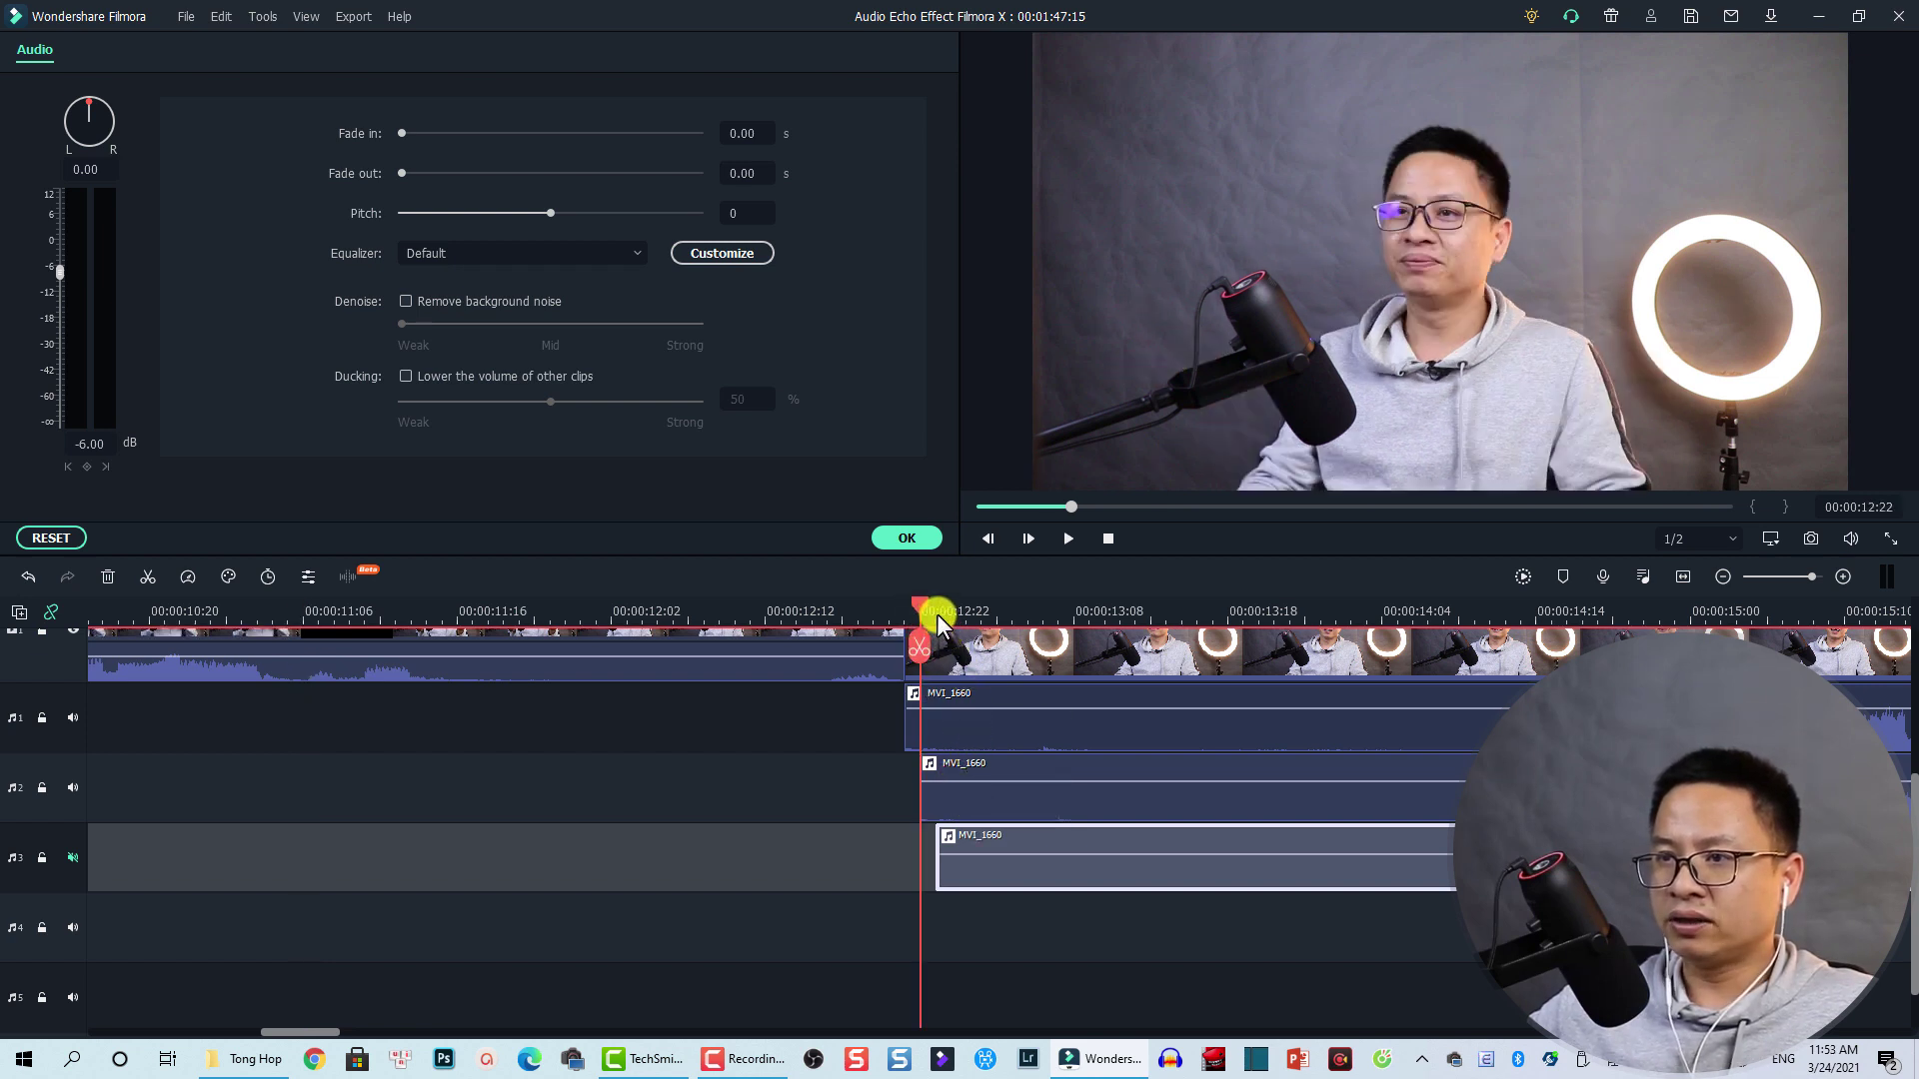
pyautogui.click(938, 616)
pyautogui.click(977, 797)
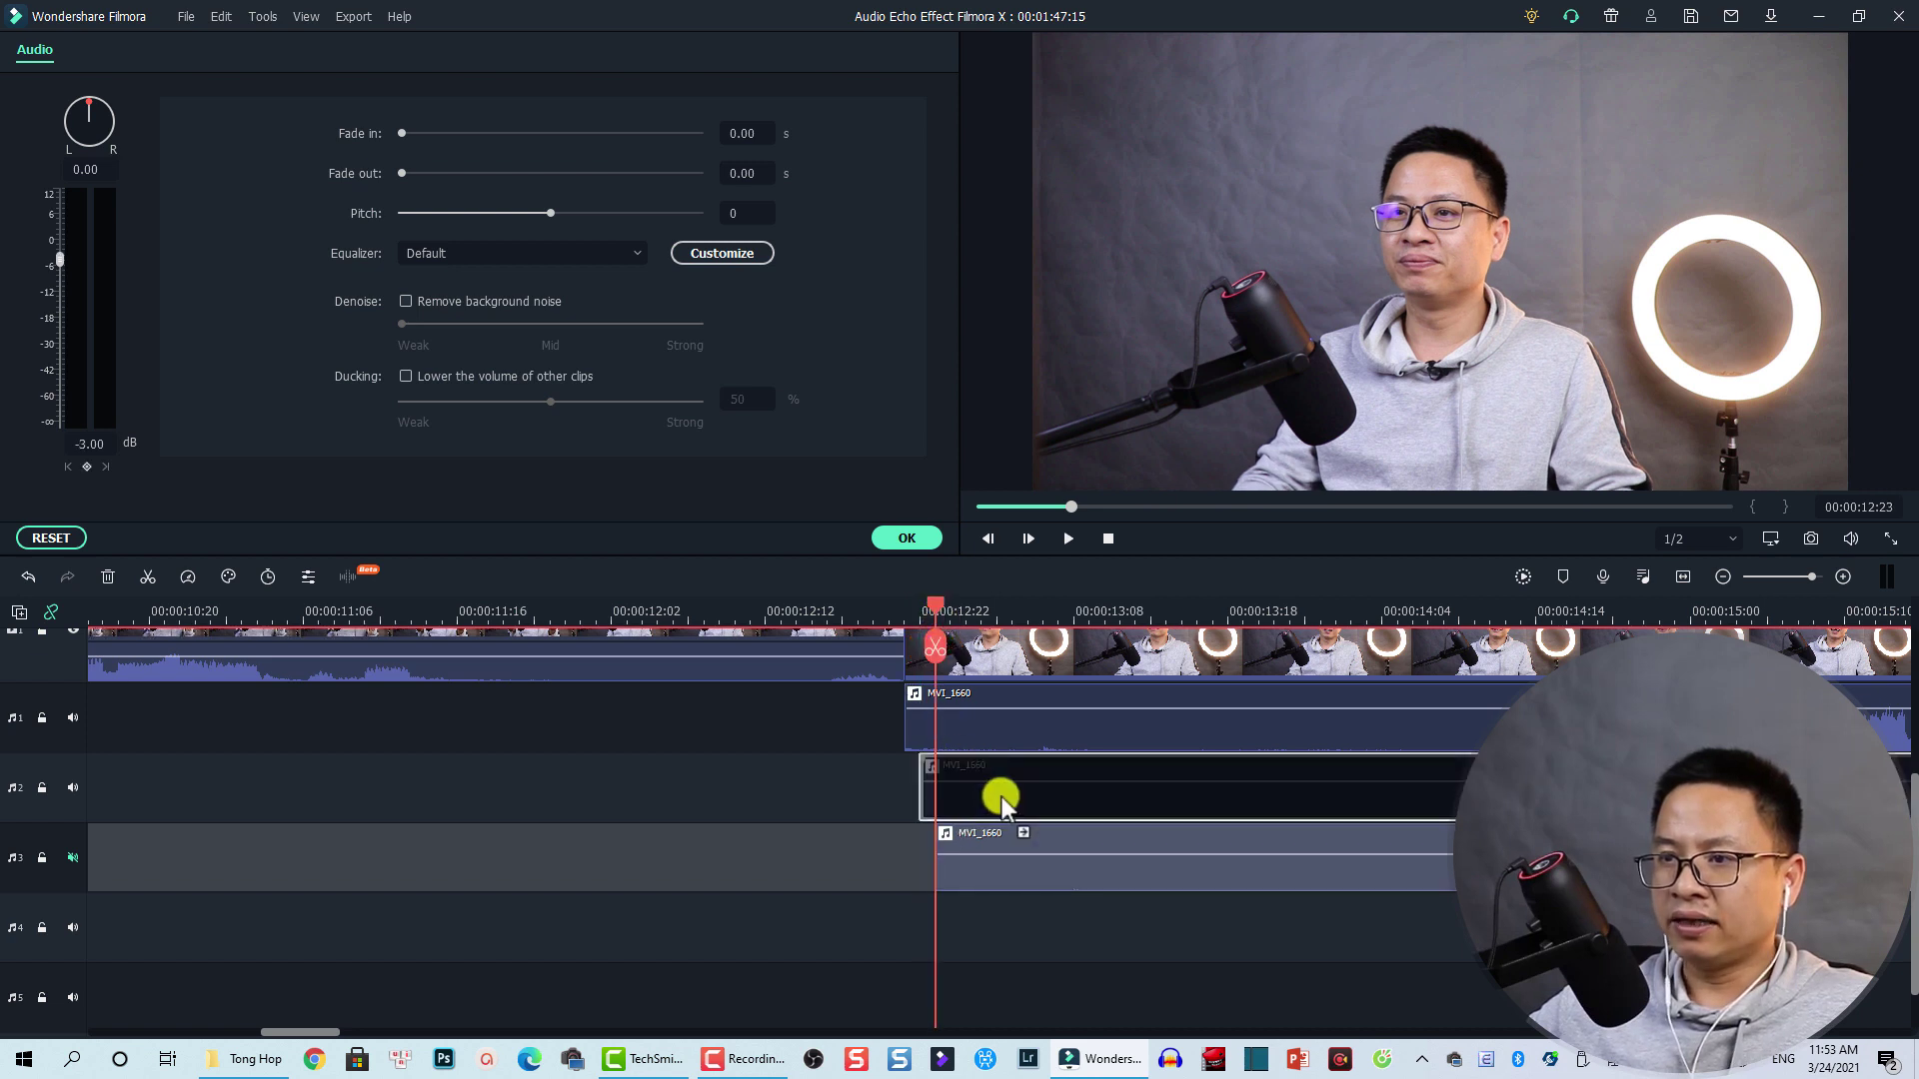
pyautogui.moveTo(1003, 799); pyautogui.dragTo(999, 800)
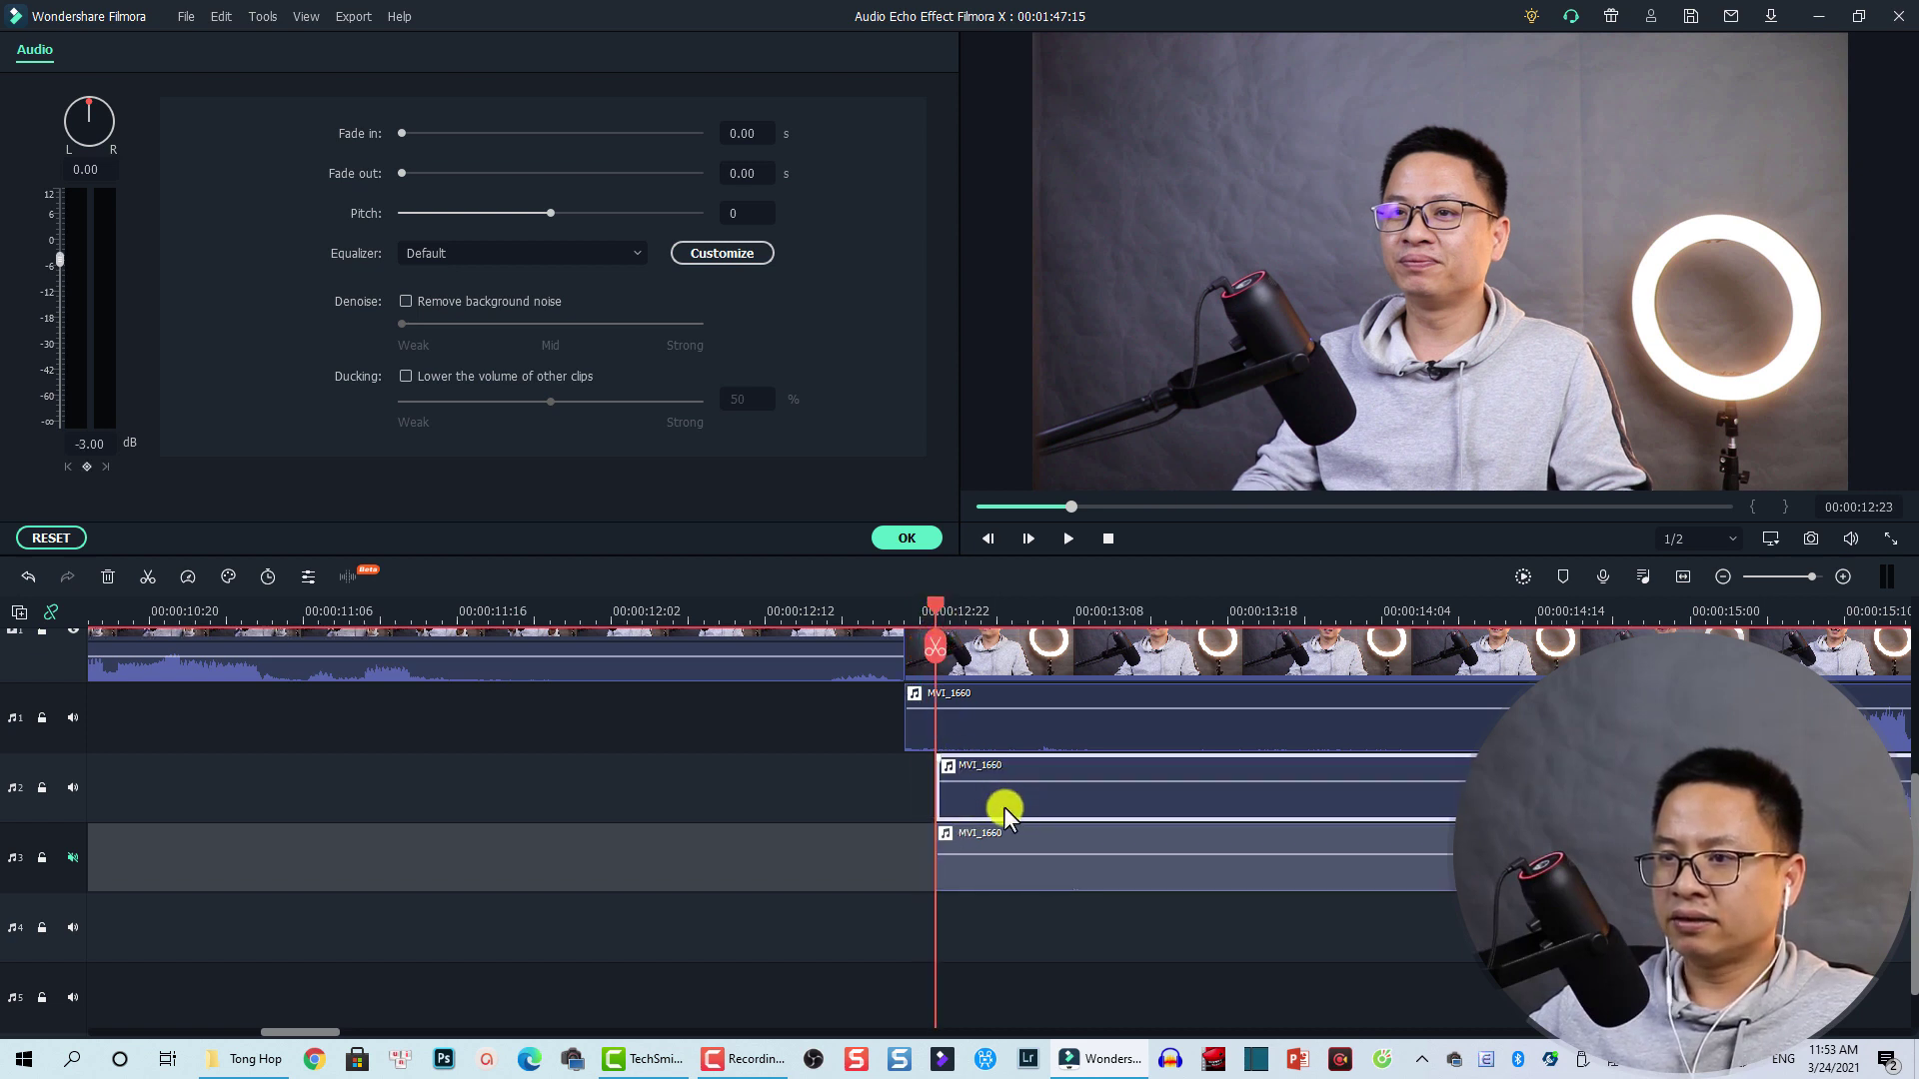
# - Play the timeline from 00:00:12:07 to about 00:00:18:20 to hear the longer delay between the two audio layers
pyautogui.click(876, 613)
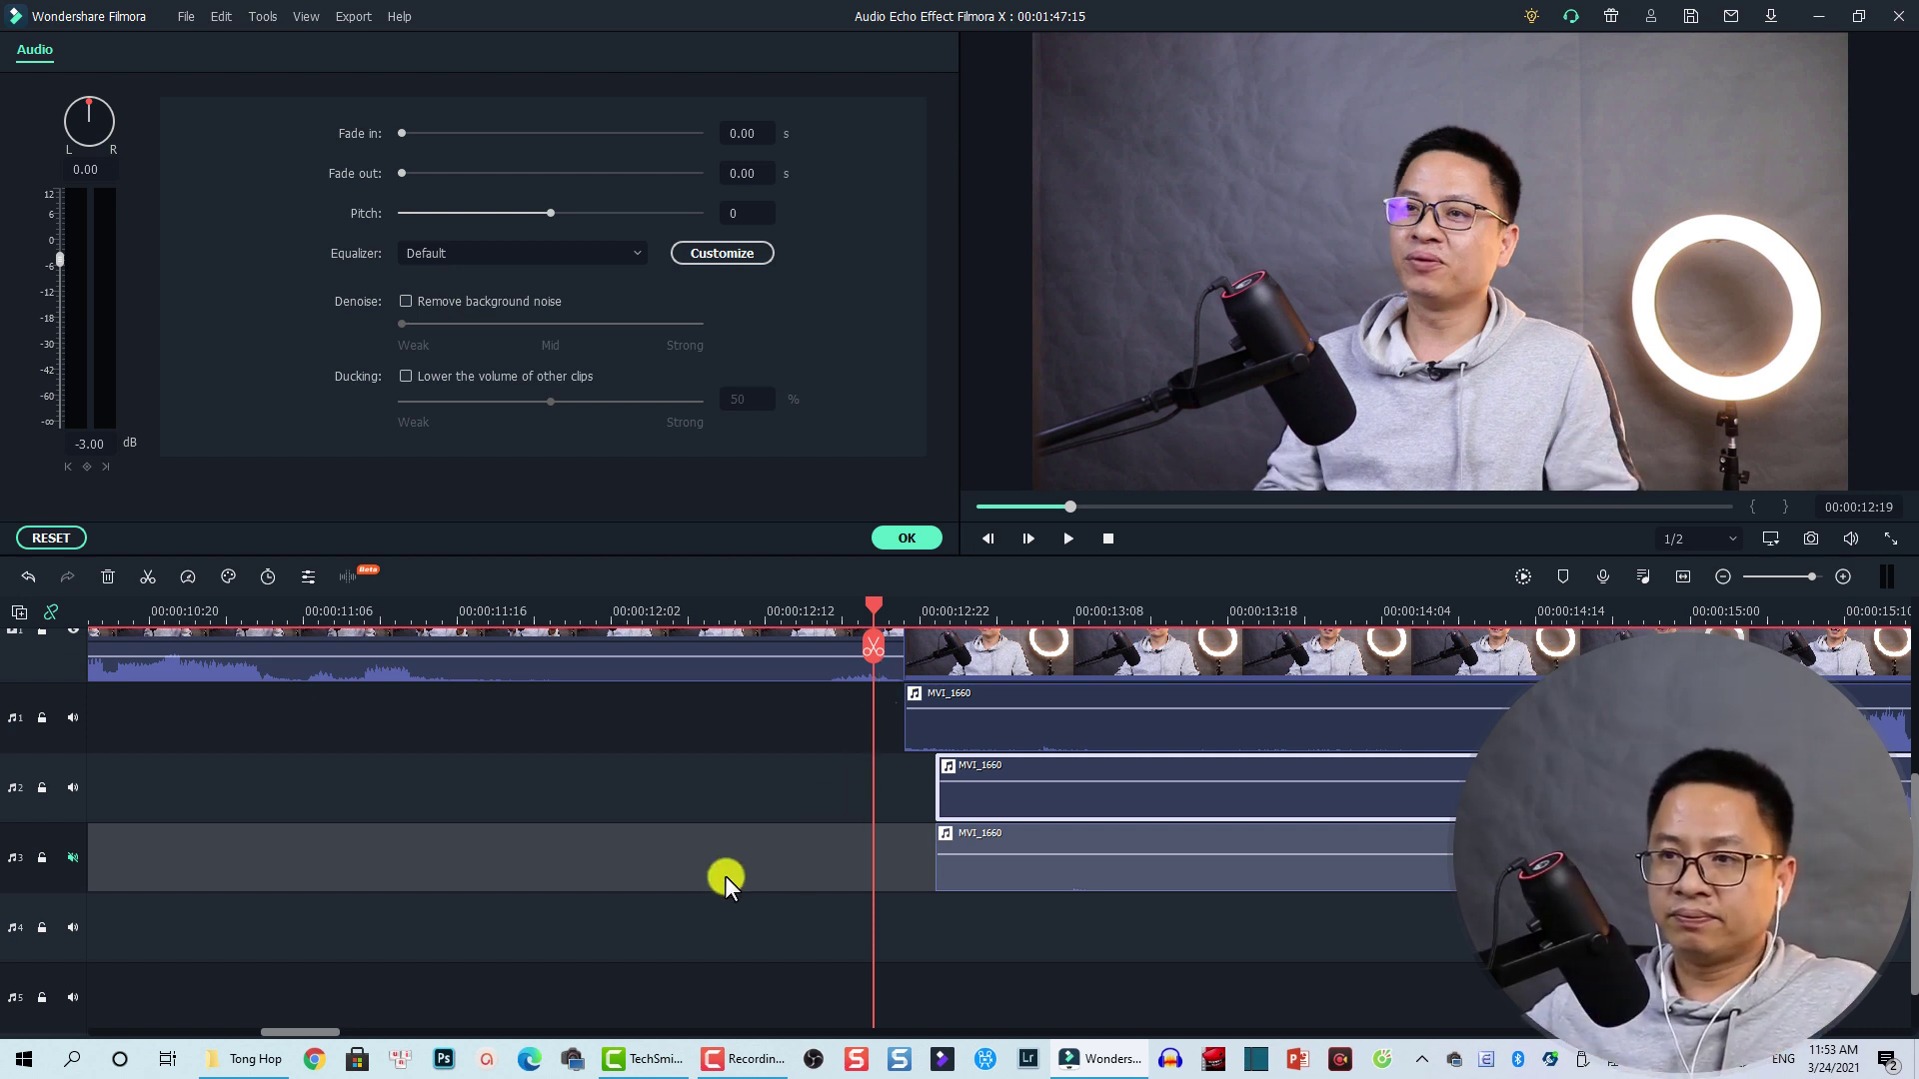
pyautogui.click(689, 612)
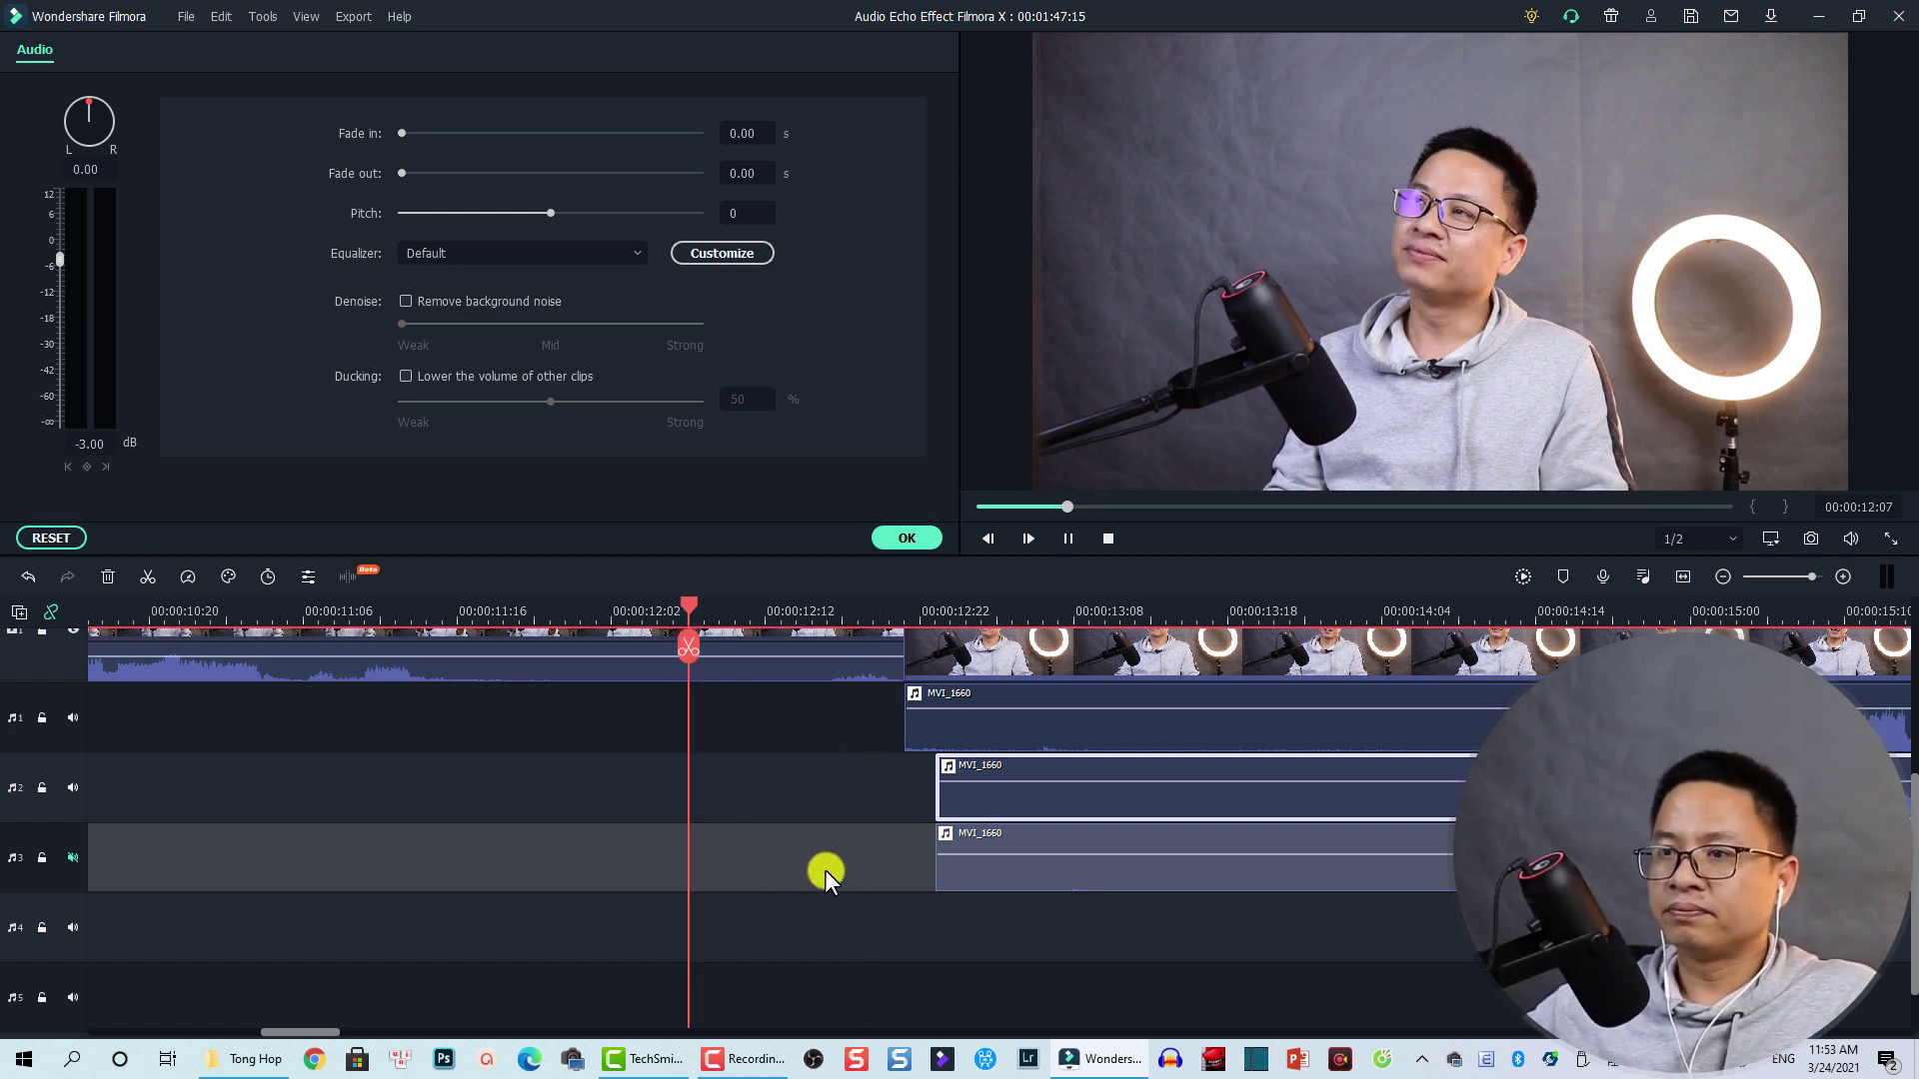
pyautogui.press('space')
pyautogui.scroll(-1, 819, 889)
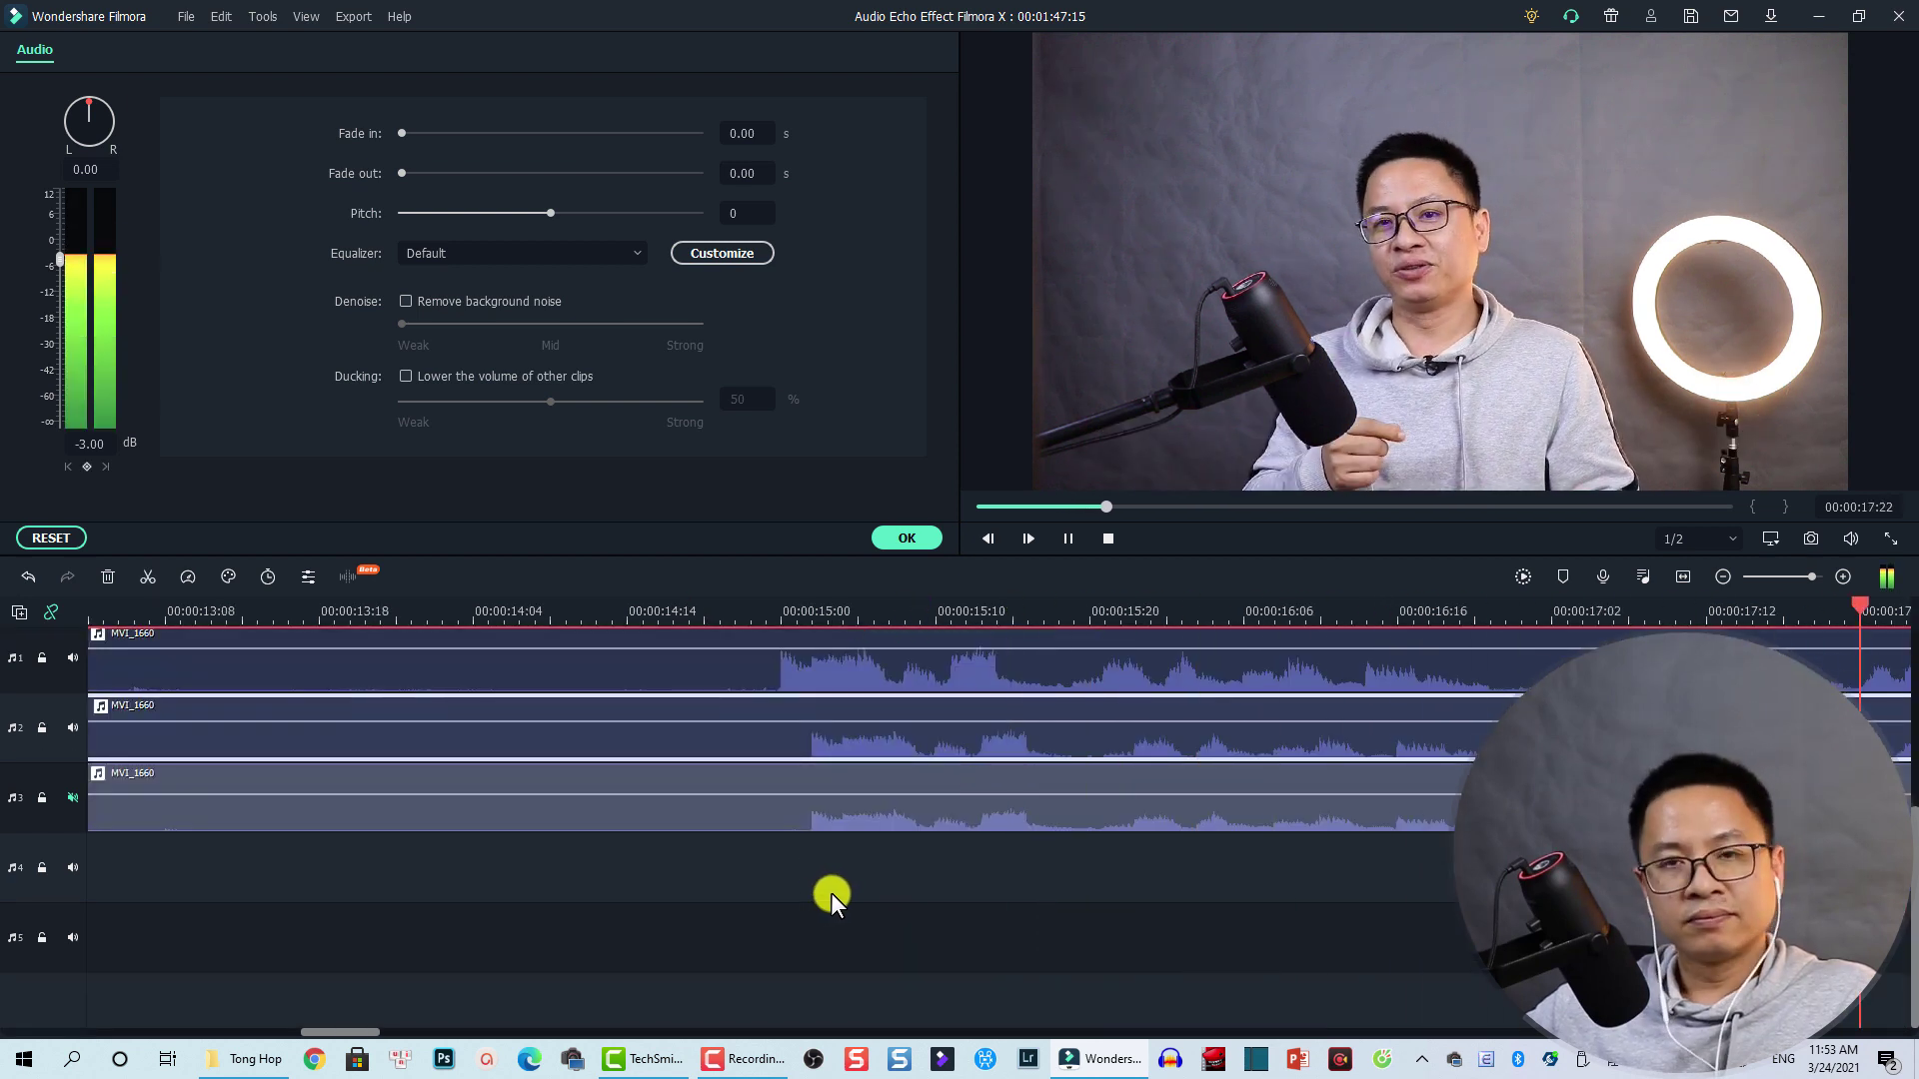
pyautogui.press('space')
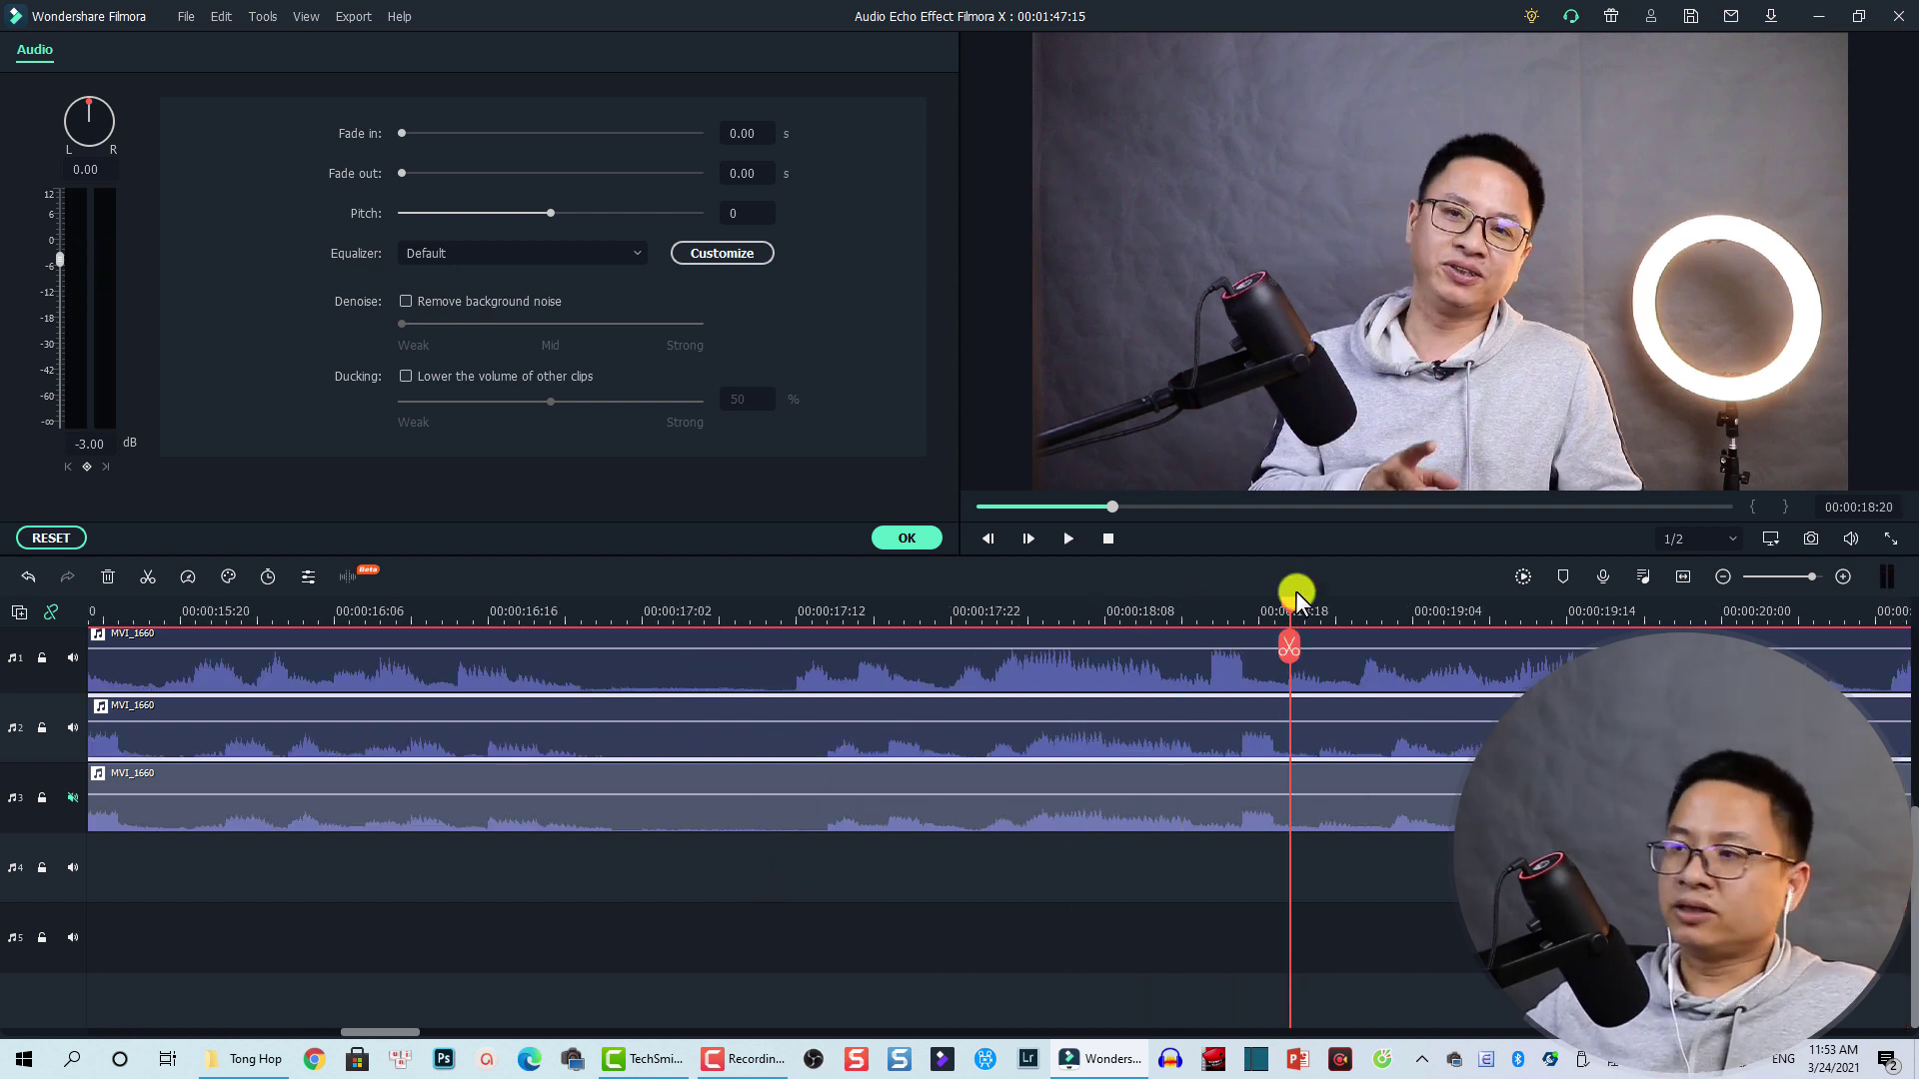
# - Set the pitch of the middle segment's audio clips on the first and second audio tracks to -4
pyautogui.click(1684, 578)
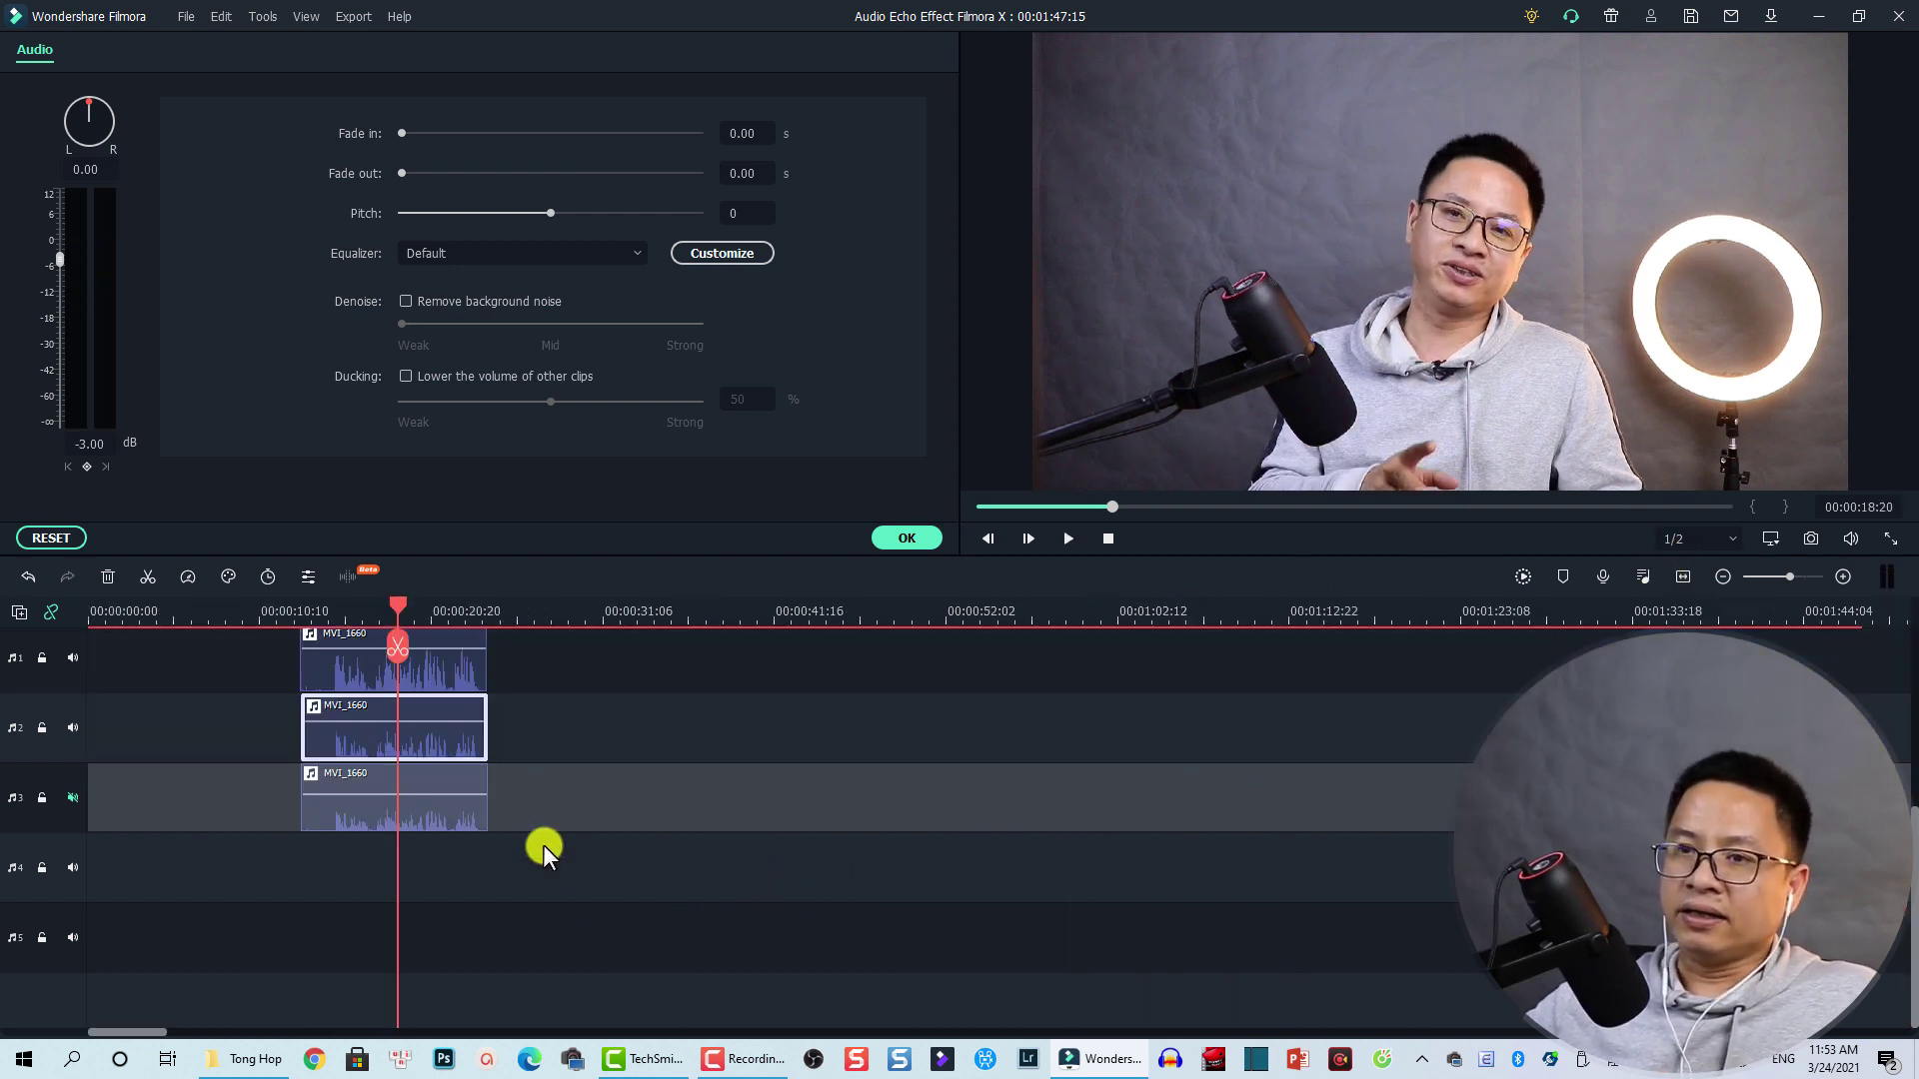
pyautogui.scroll(1, 504, 760)
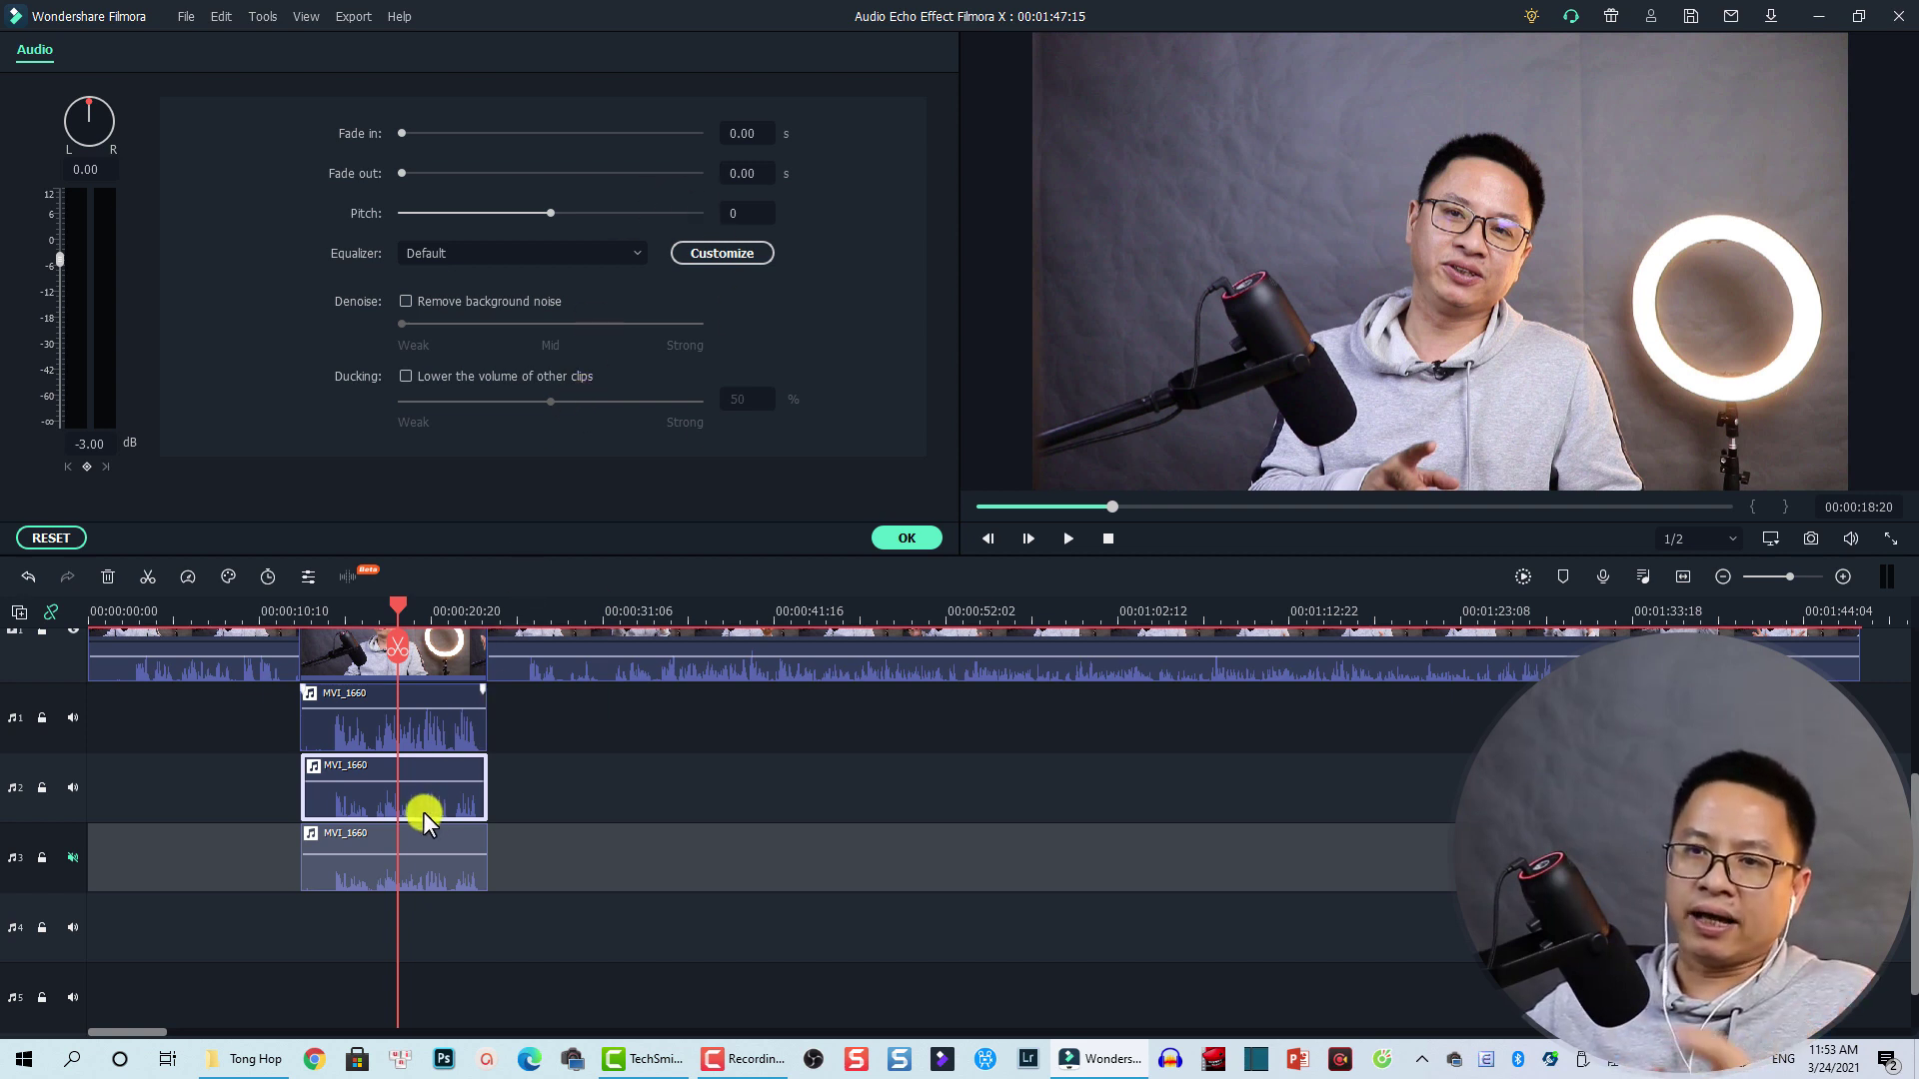
pyautogui.click(422, 735)
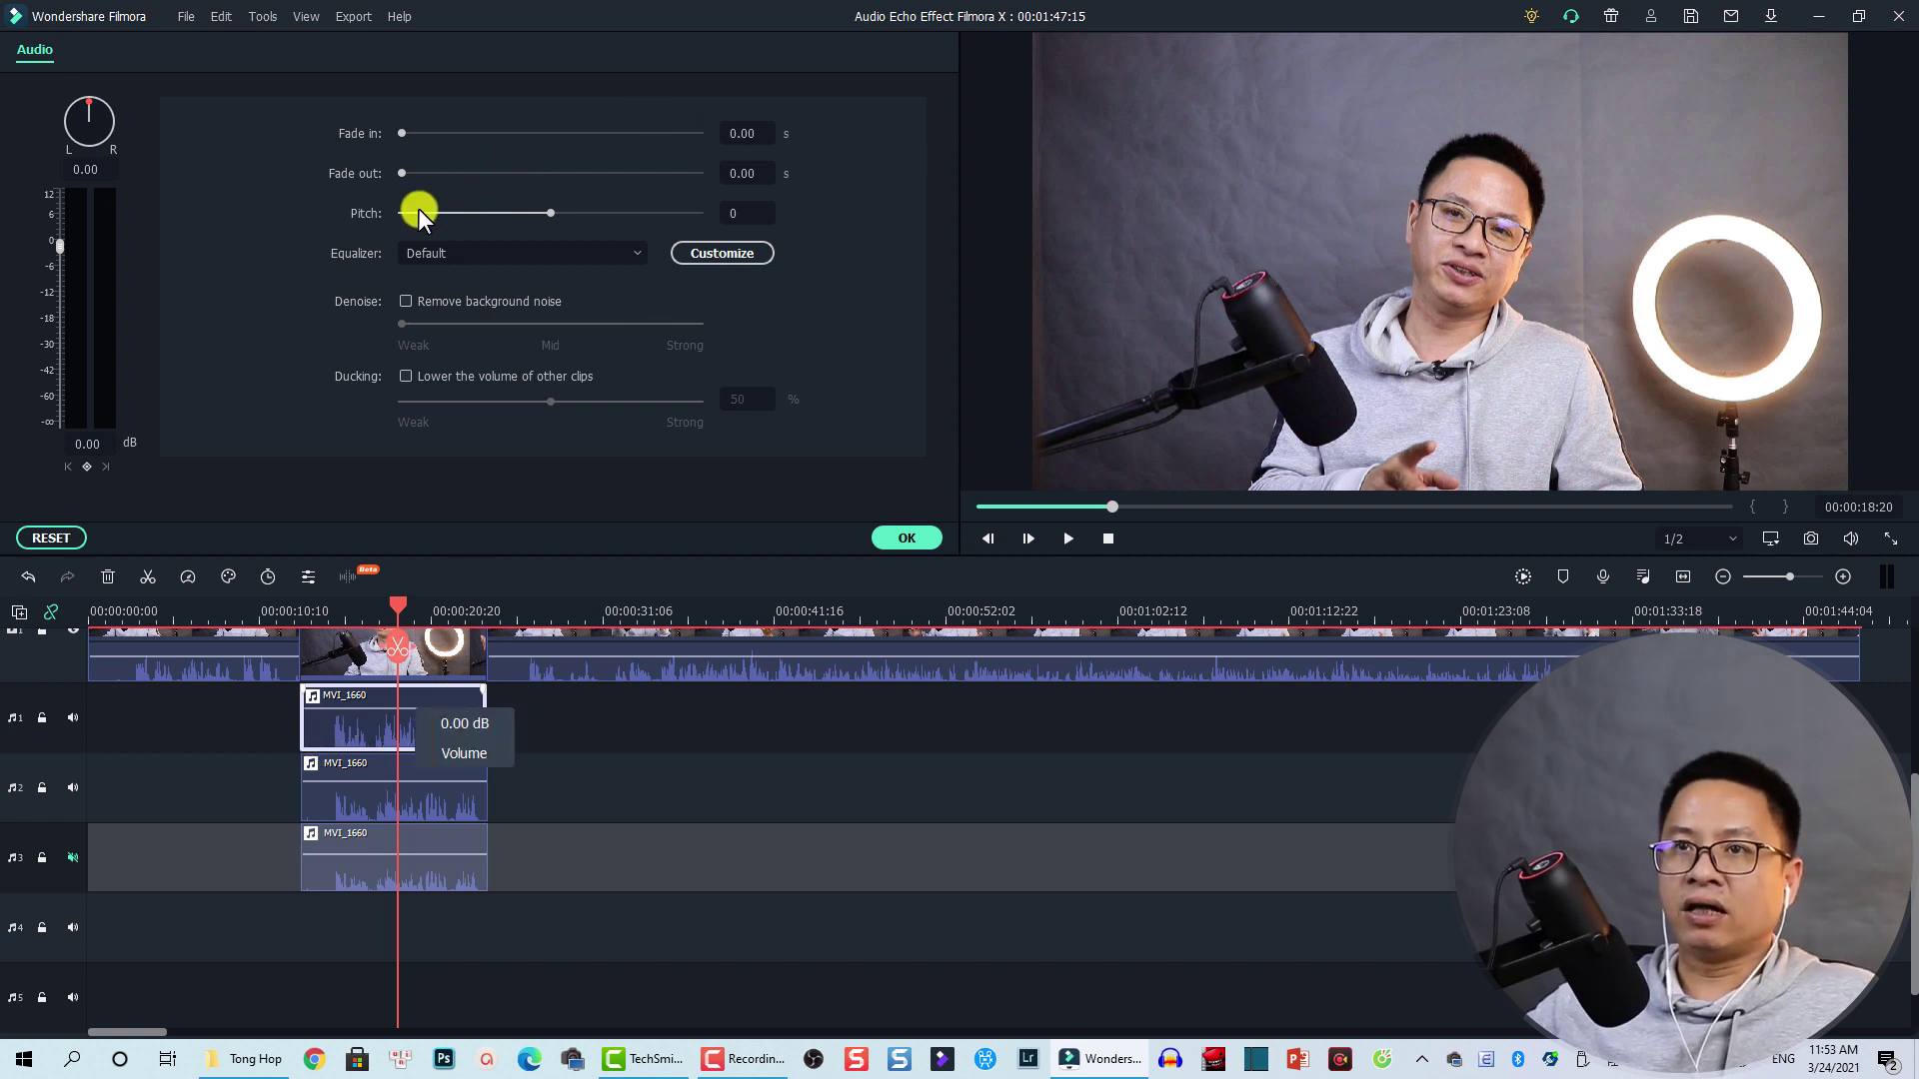
pyautogui.click(728, 212)
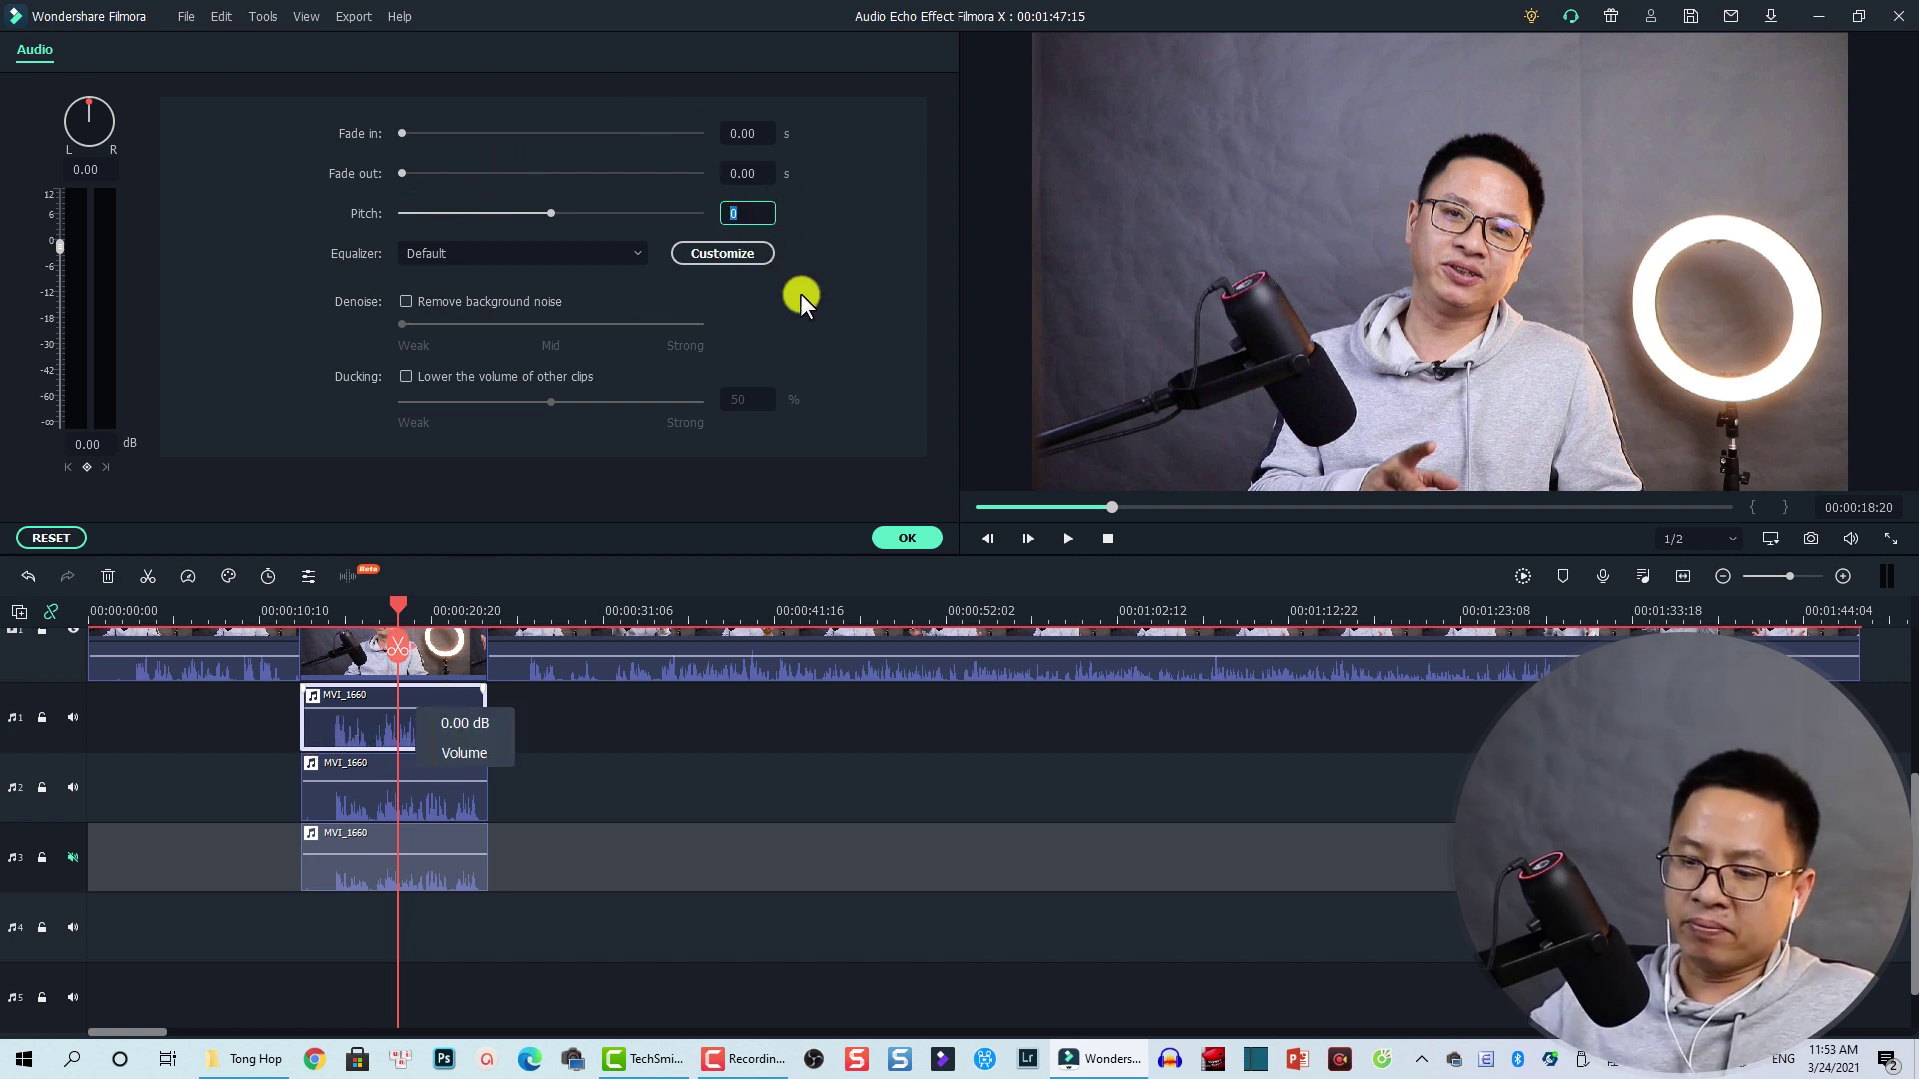
pyautogui.write('-4')
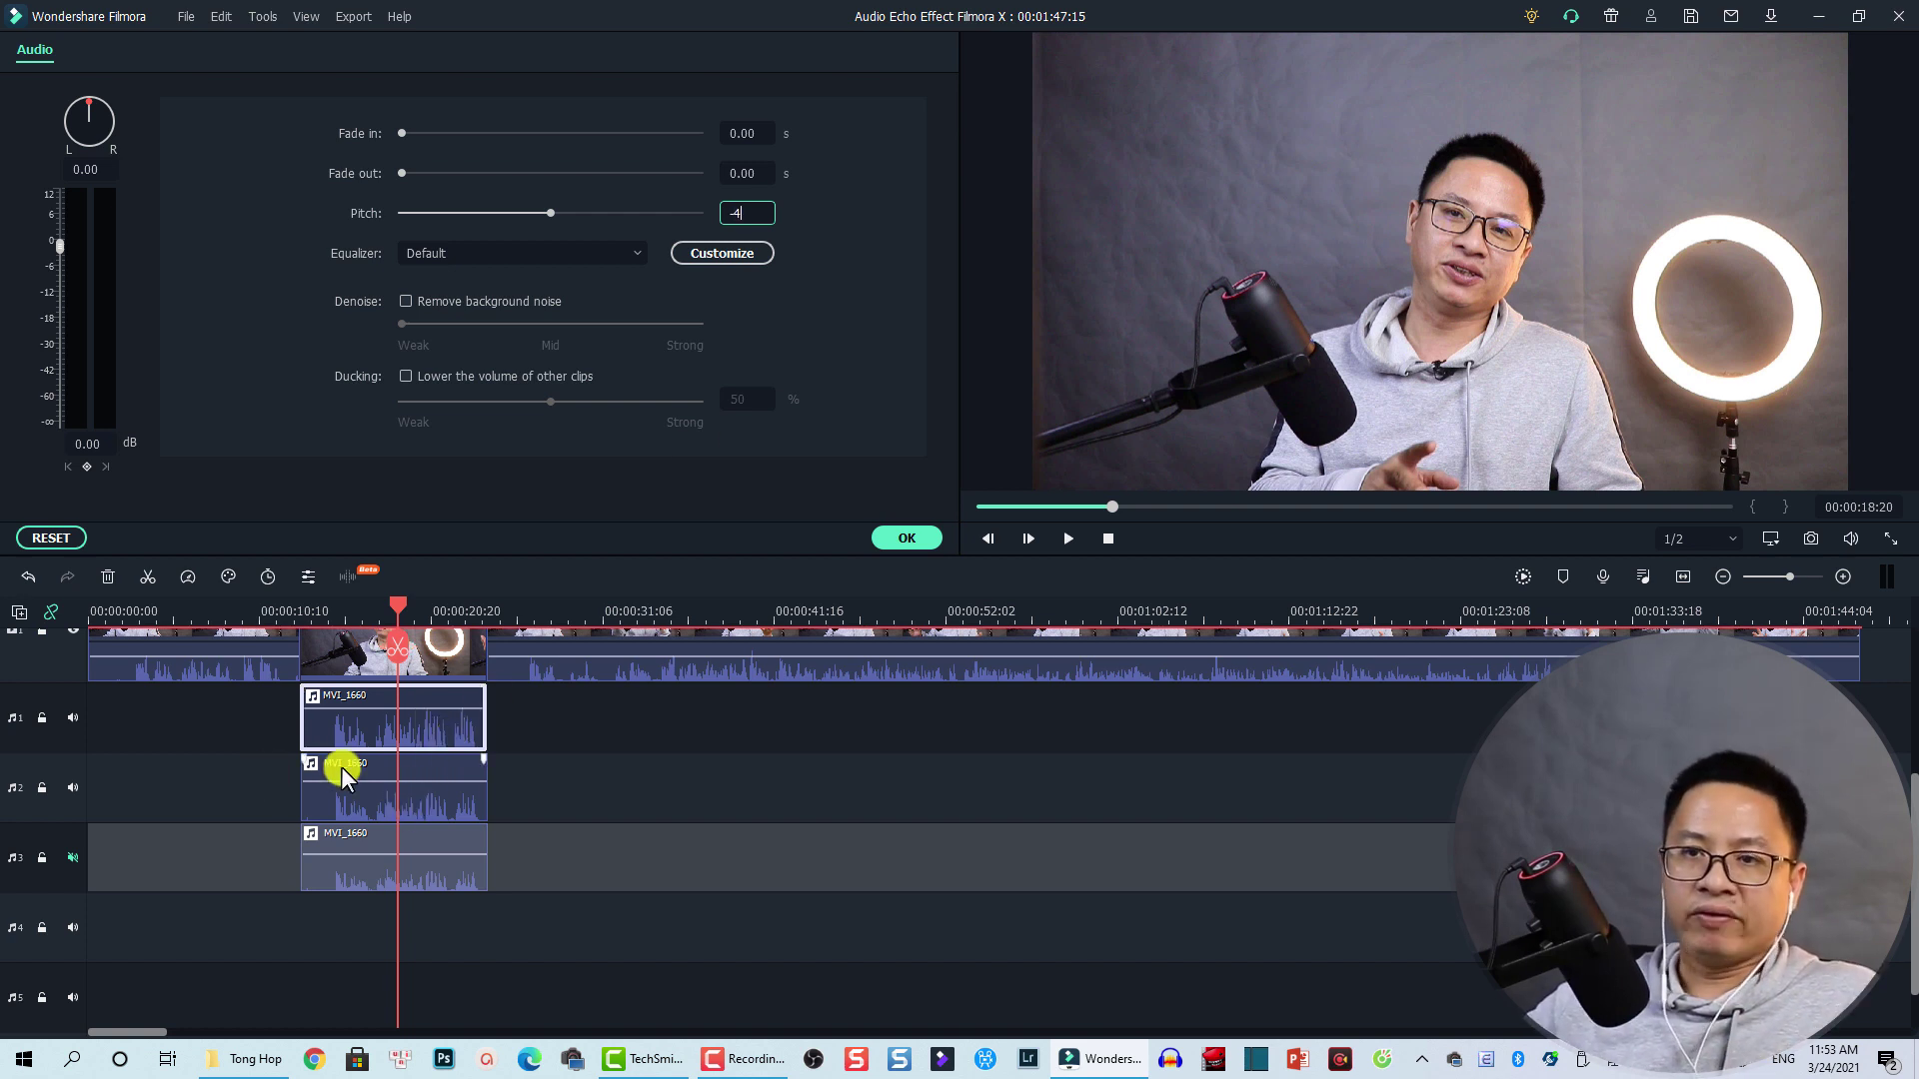
pyautogui.click(365, 804)
pyautogui.click(749, 212)
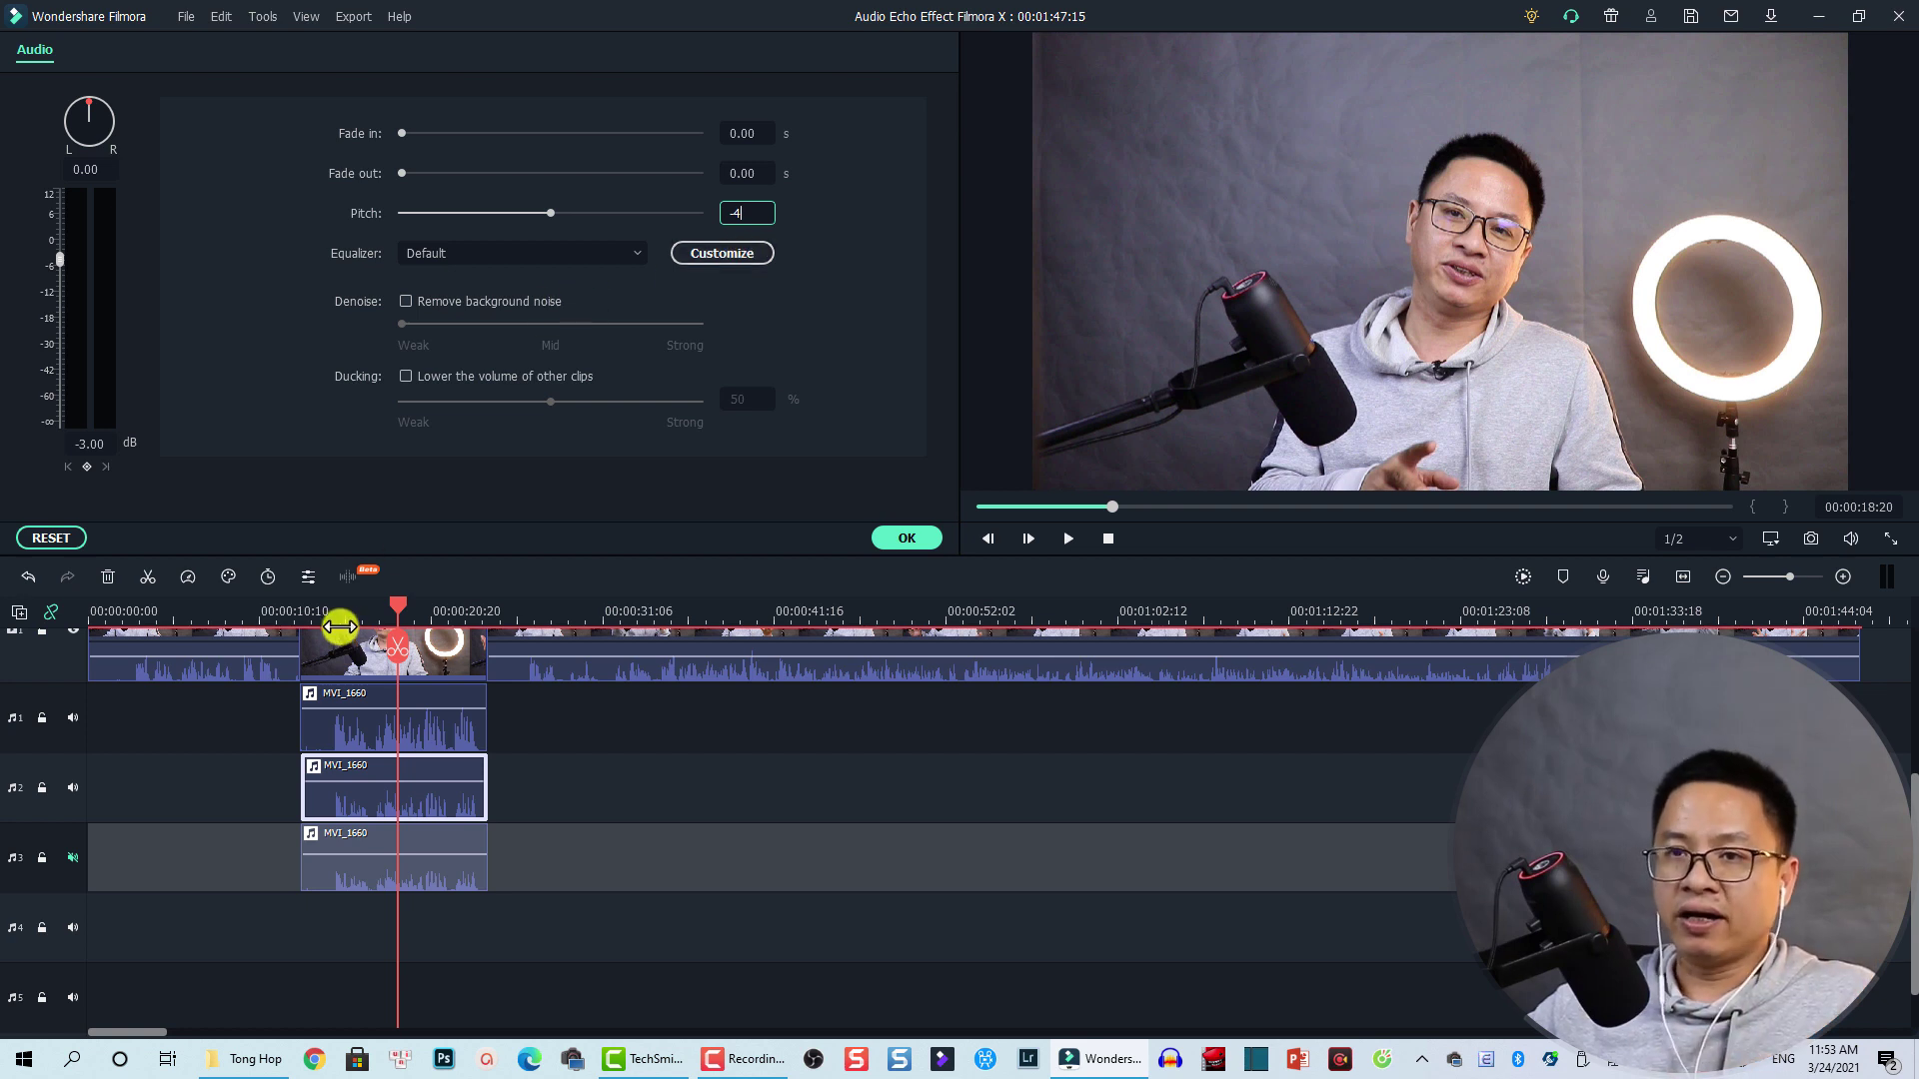
# - Play the timeline from 00:00:11:03 to just past the middle segment to hear the lowered pitch with the echo
pyautogui.click(271, 617)
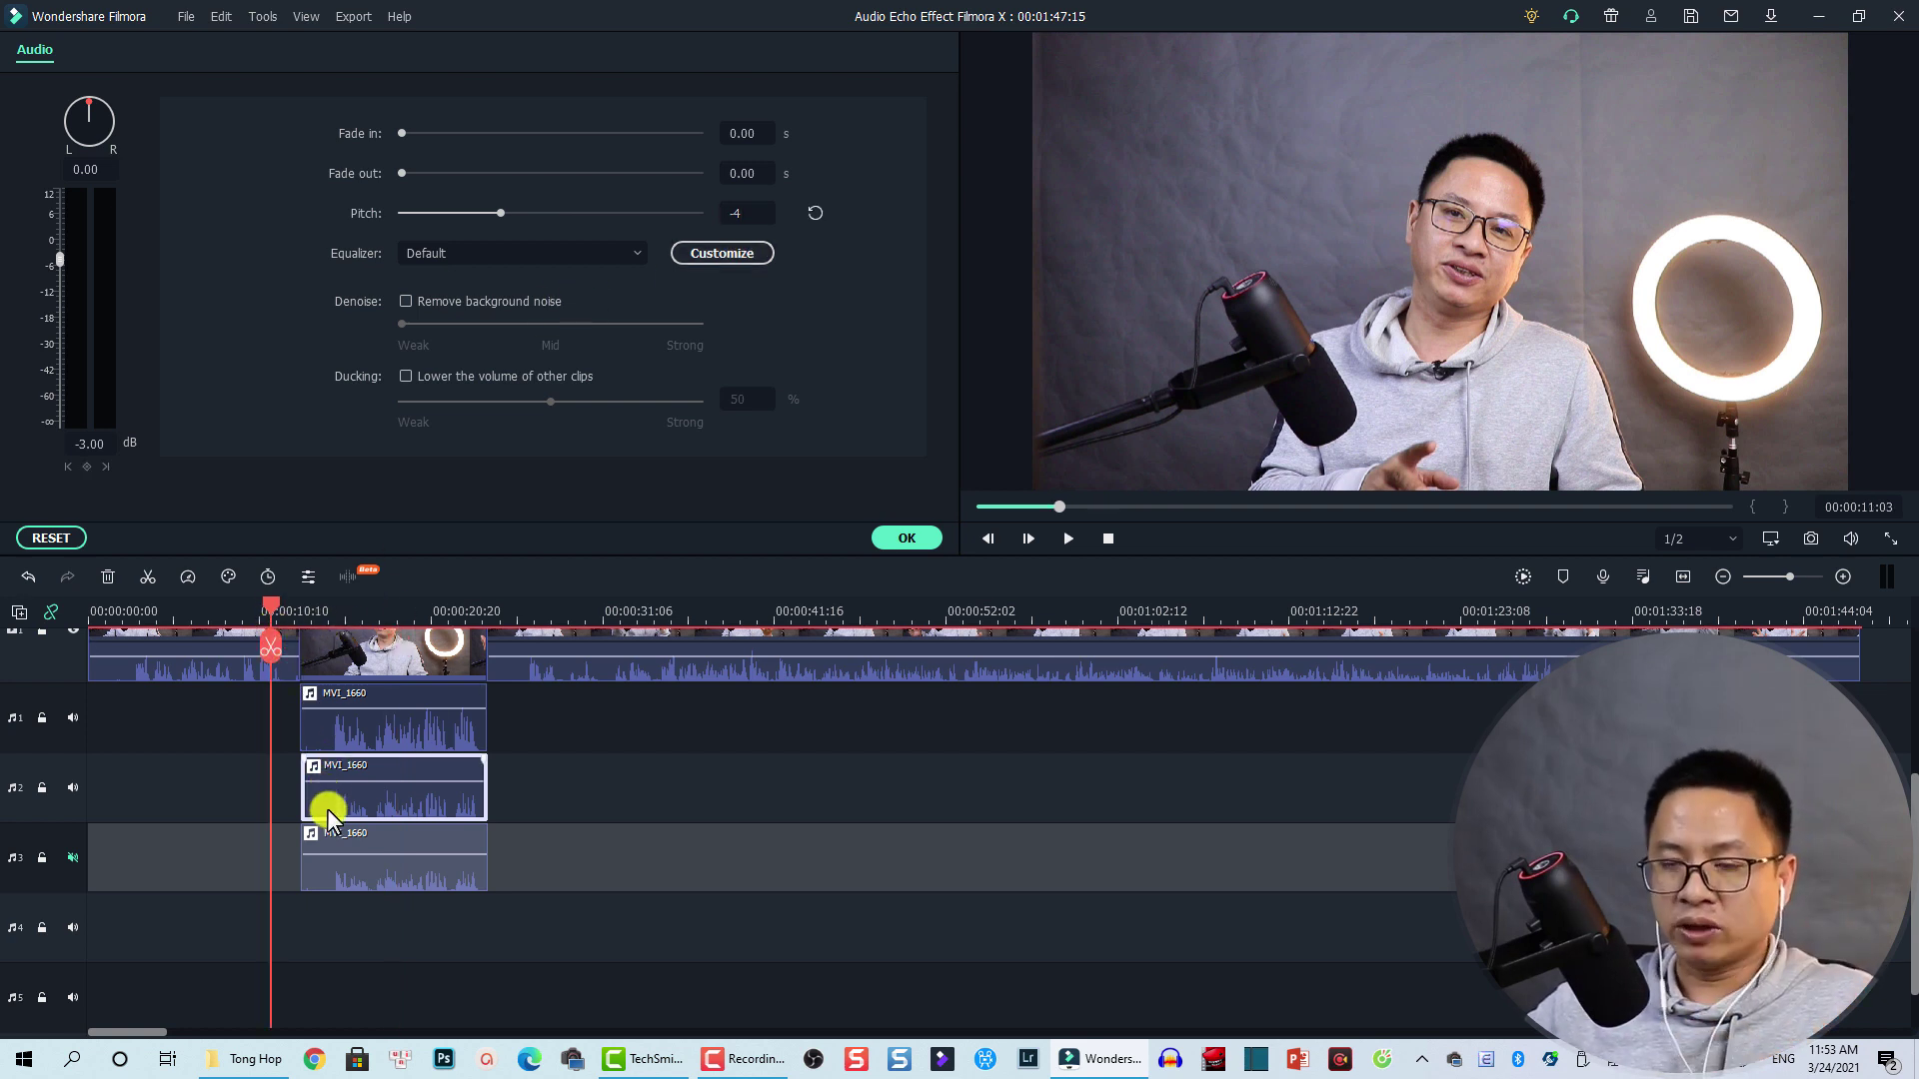
pyautogui.press('space')
pyautogui.scroll(-1, 670, 783)
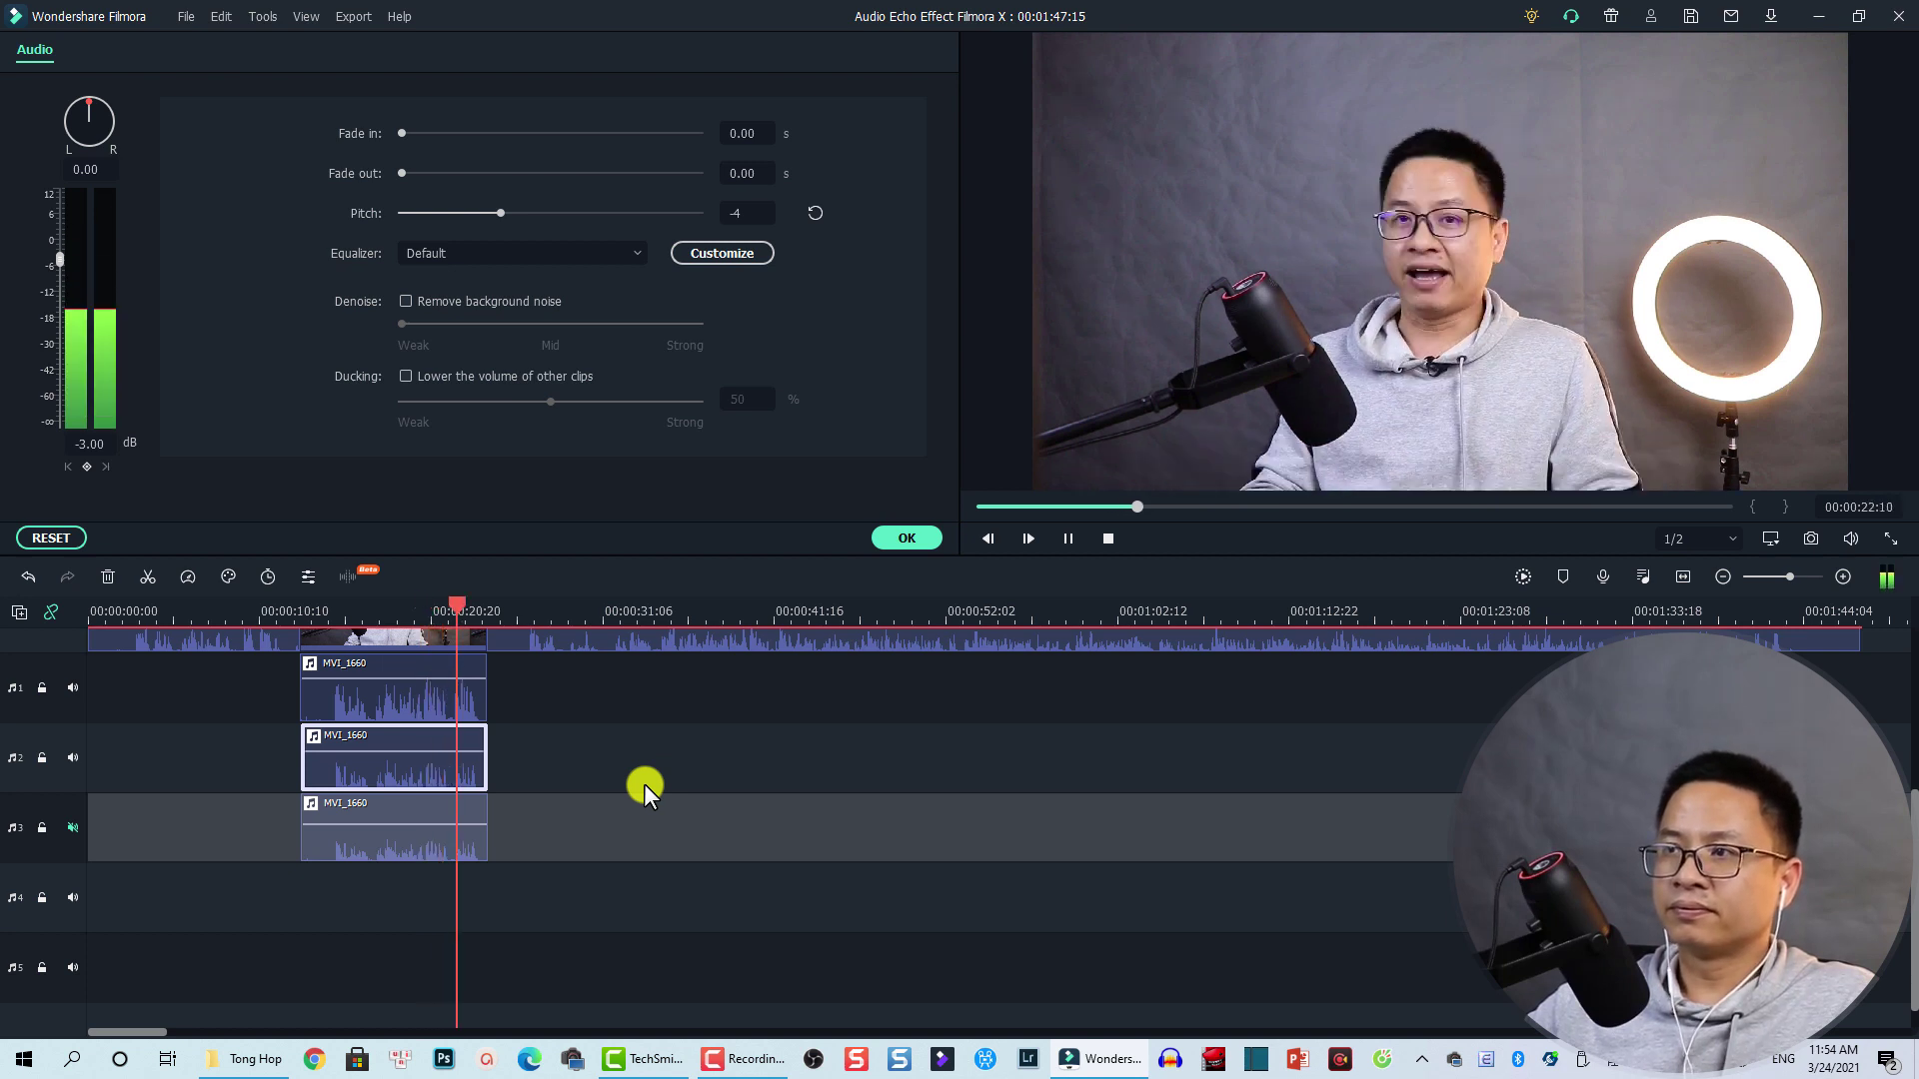
pyautogui.press('space')
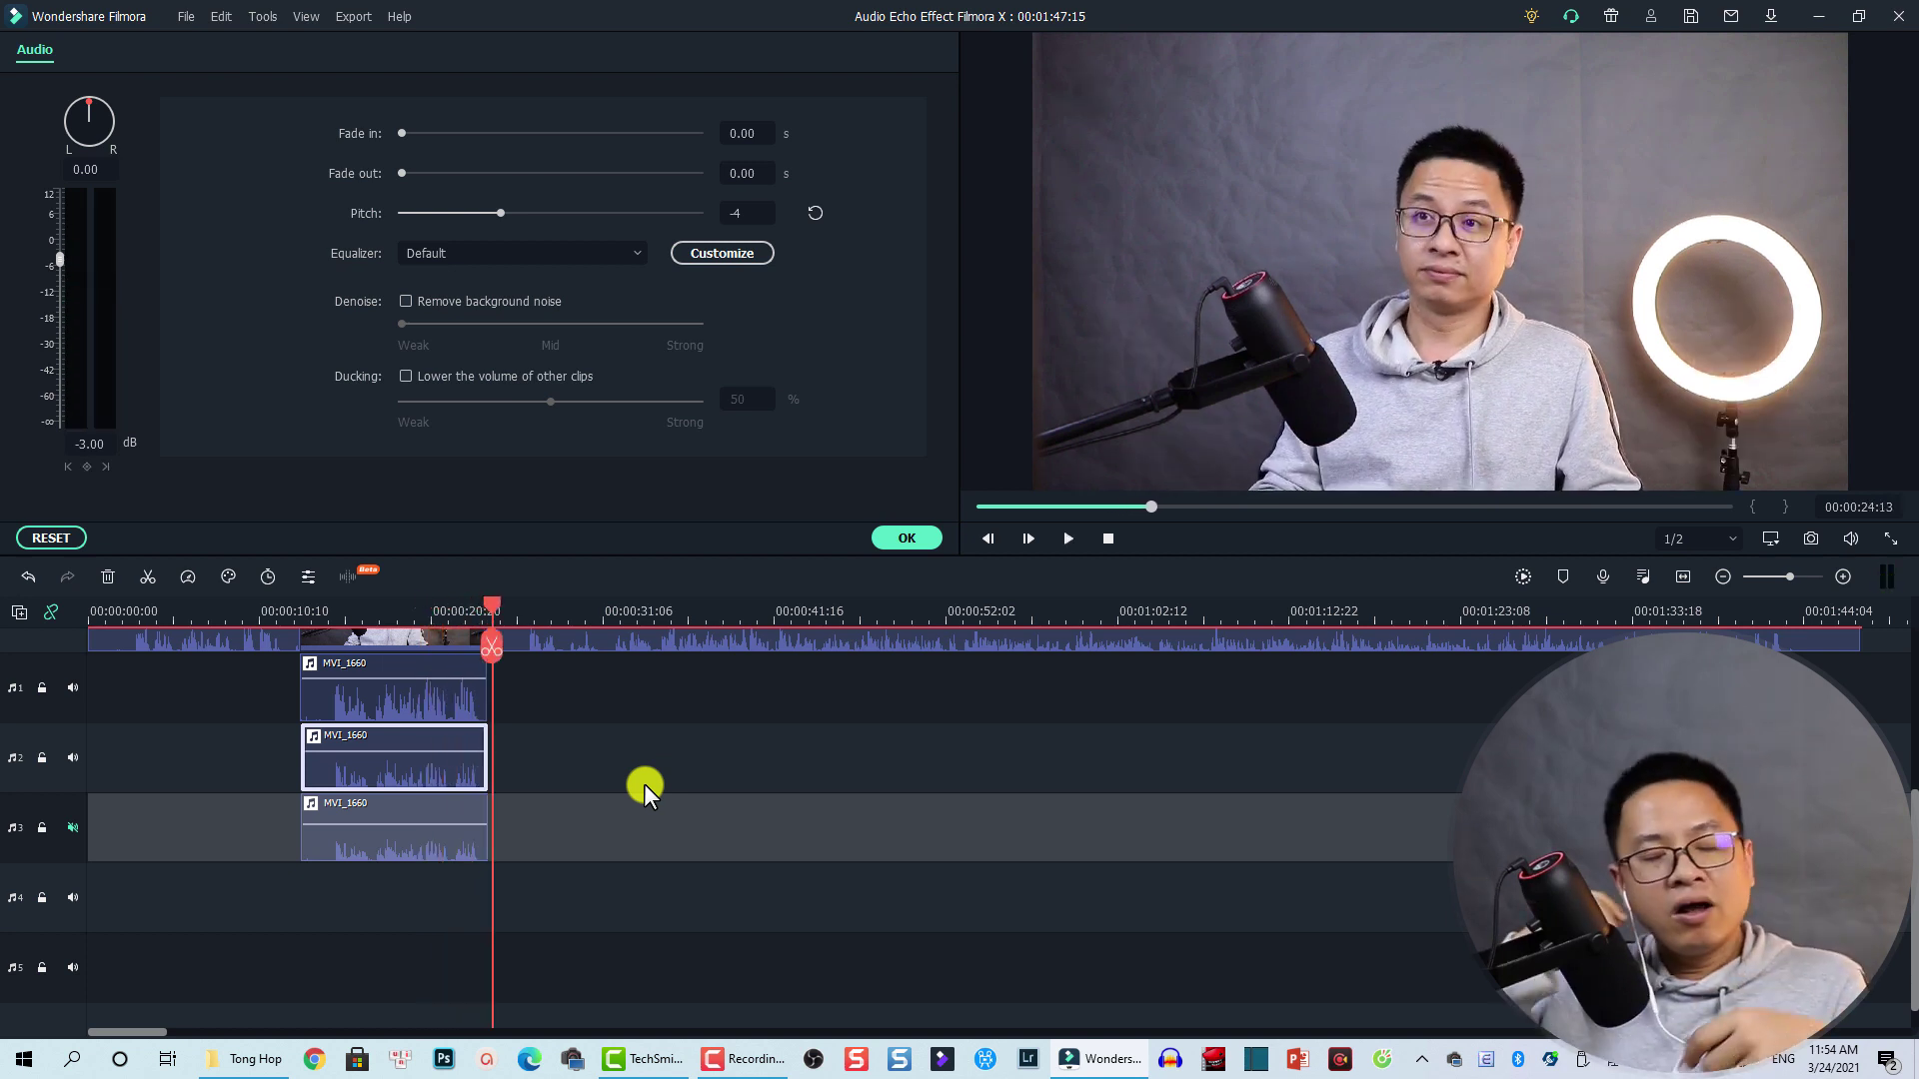